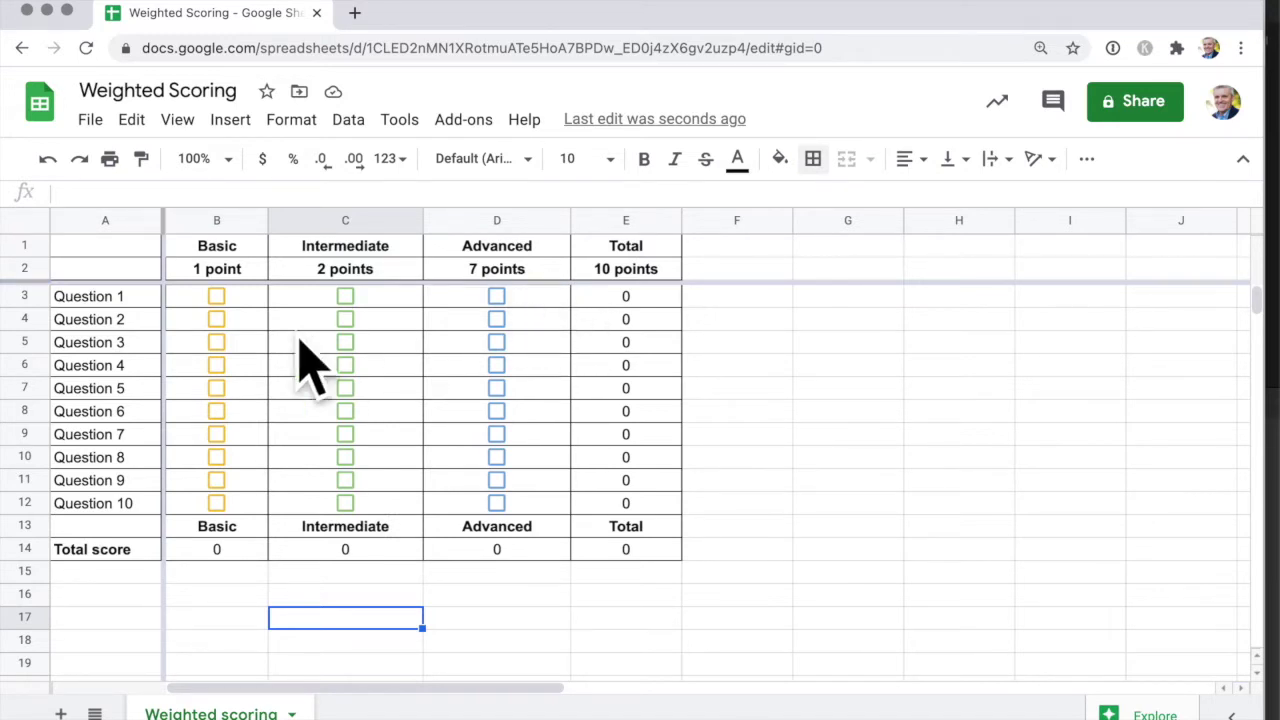
Tick the Basic, Intermediate and Advanced checkboxes for Question 2, and clear its Basic and Intermediate checkboxes again.
left_click(217, 320)
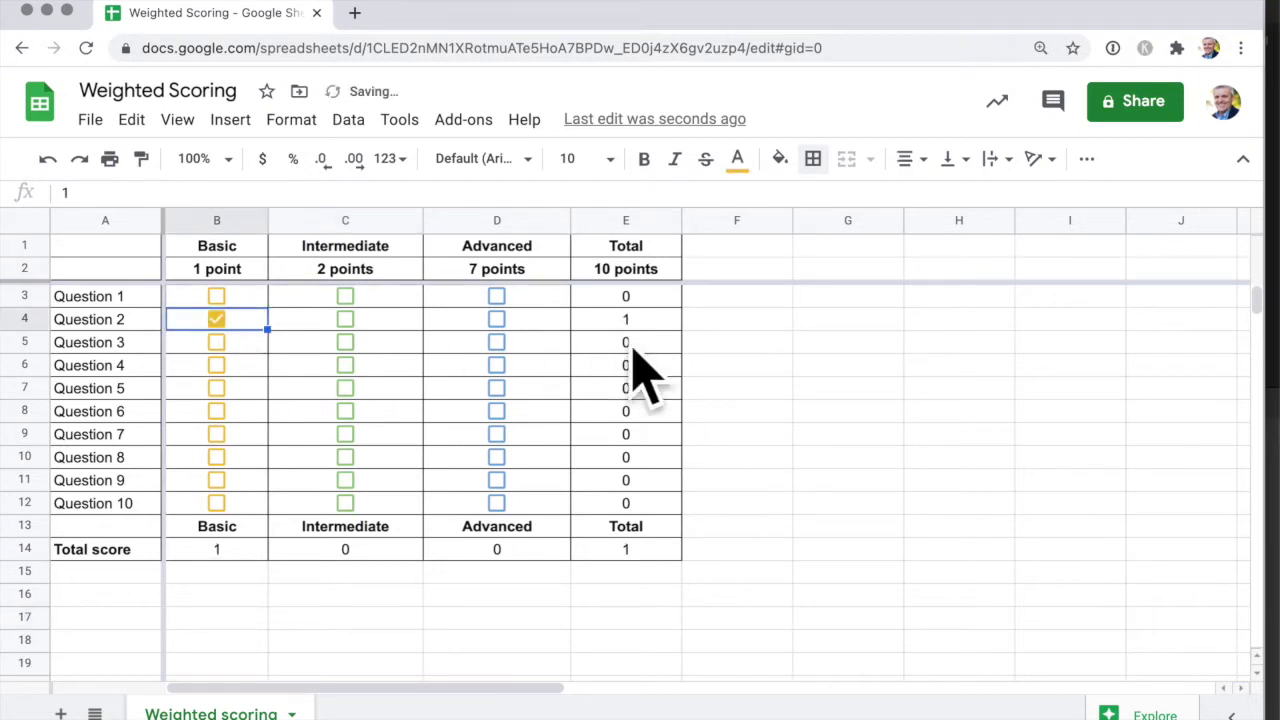
left_click(345, 319)
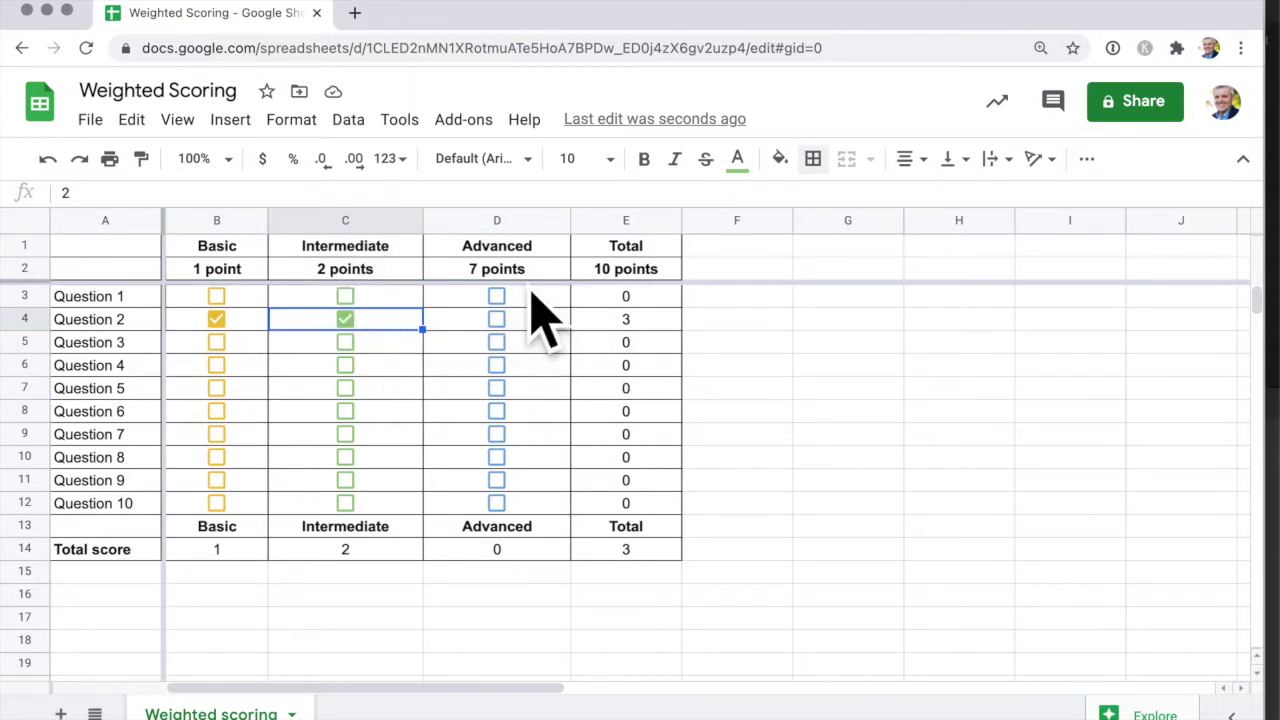
left_click(505, 325)
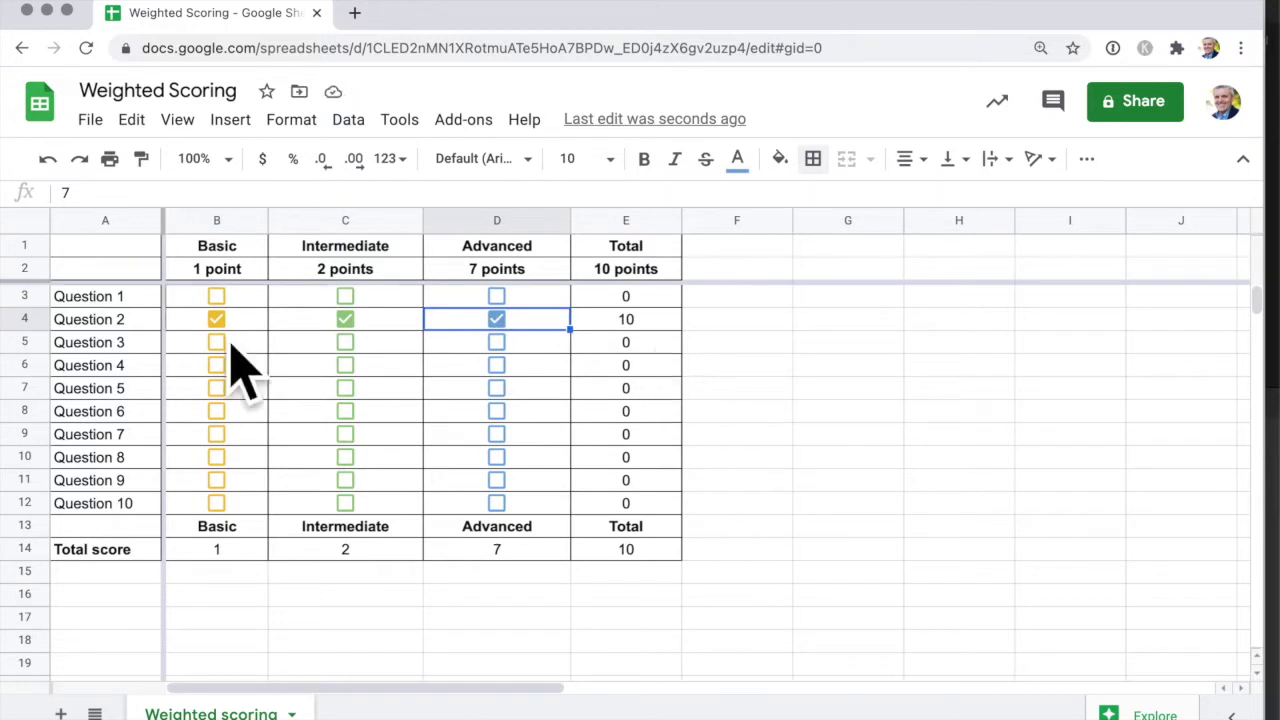
left_click(216, 319)
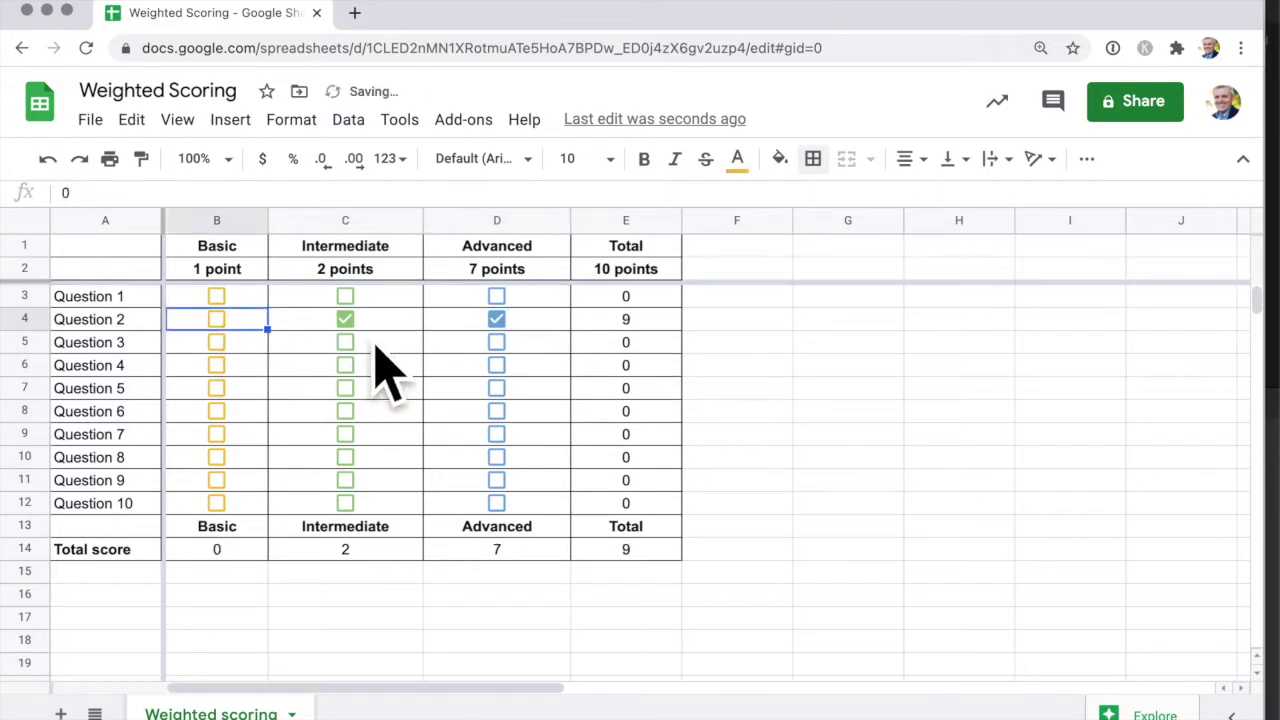
left_click(348, 321)
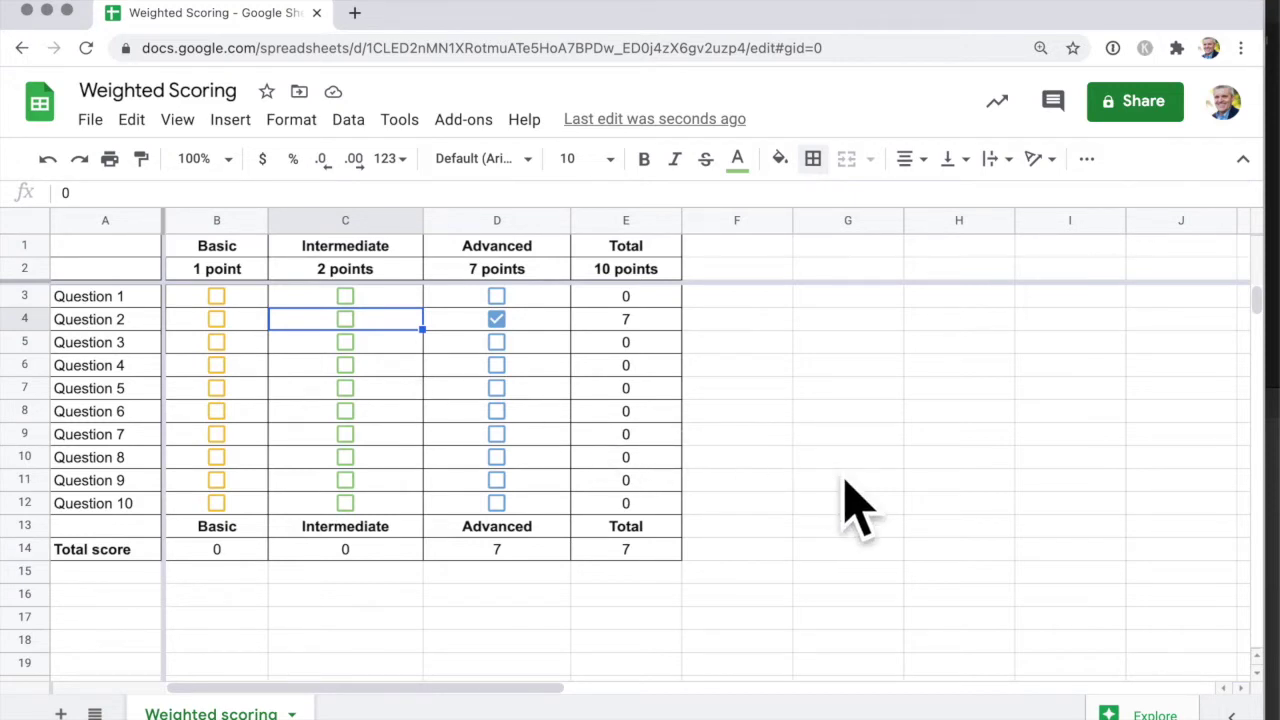
Create a new blank spreadsheet by going to sheet.new.
left_click(245, 48)
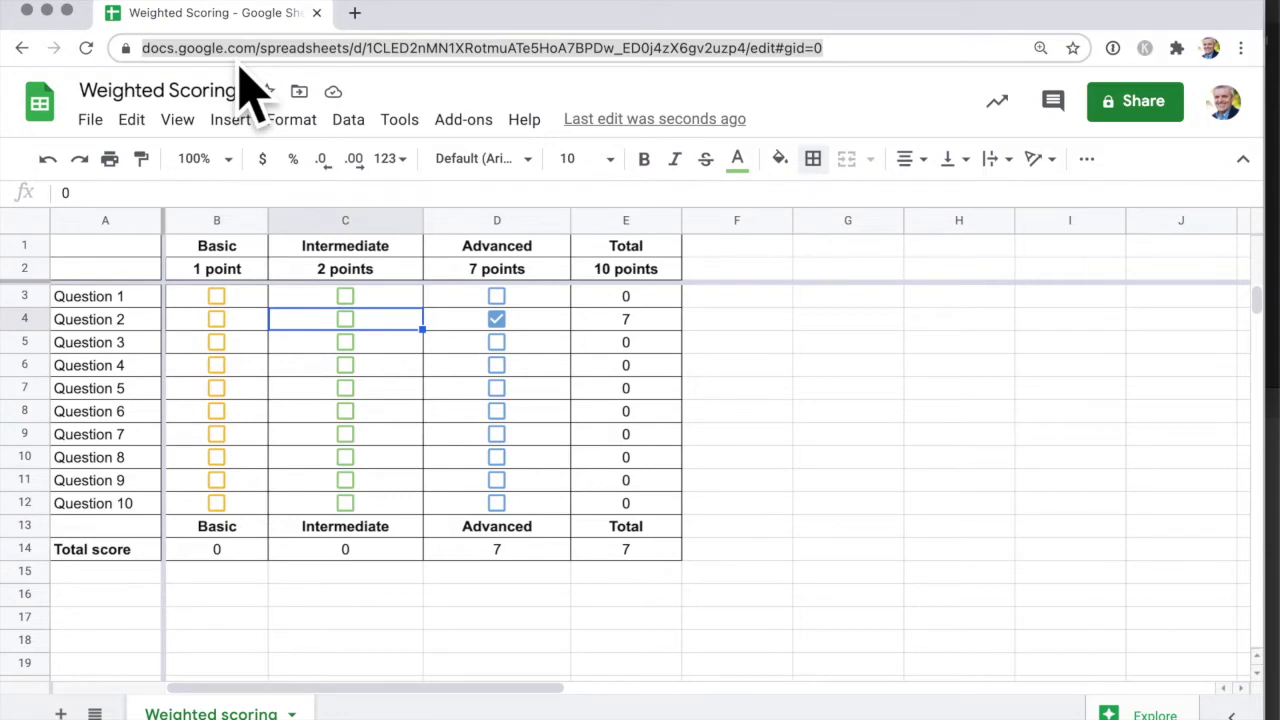
type("sheet.new")
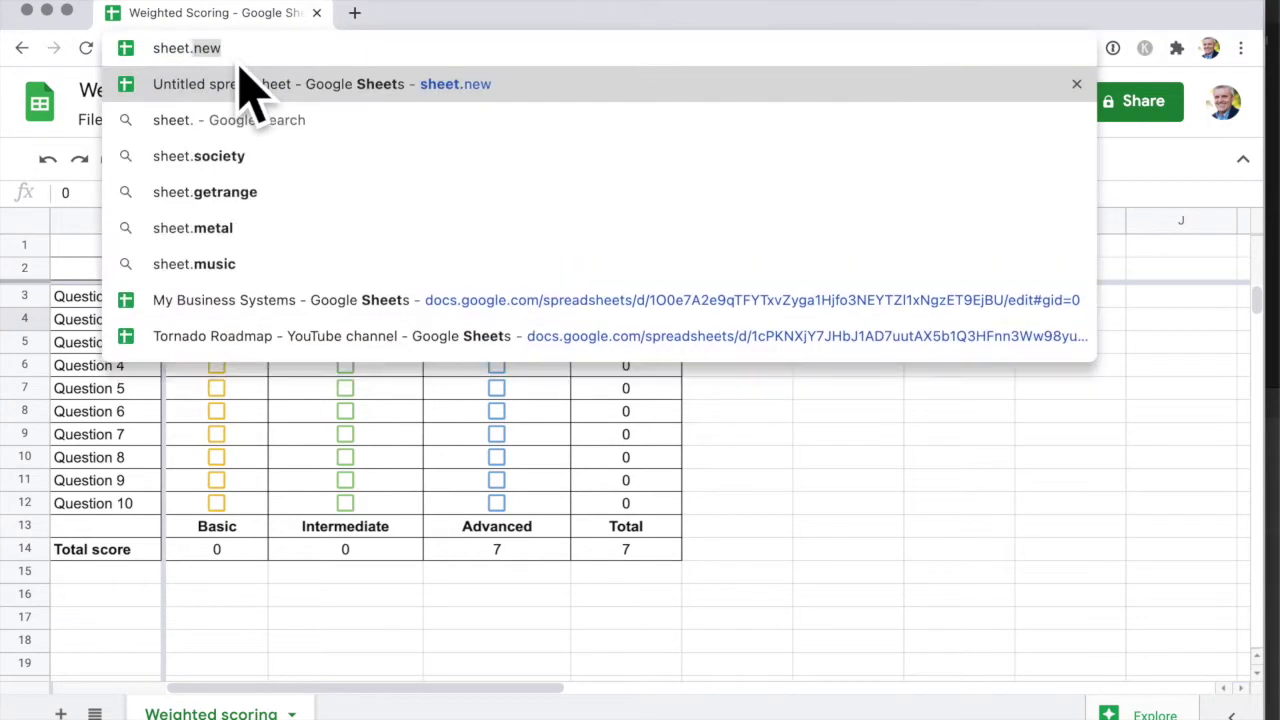
key("Return")
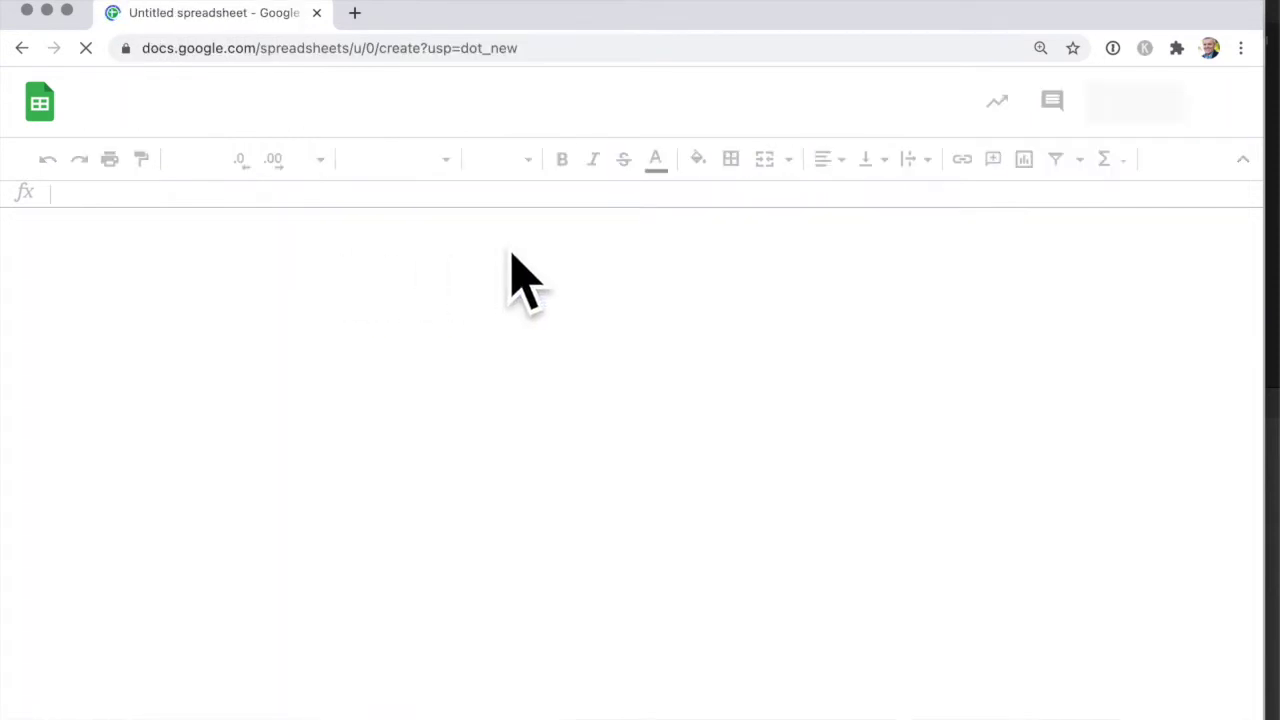
Enter the column headings Basic, Intermediate, Advanced and Total in cells B1 to E1.
type("B")
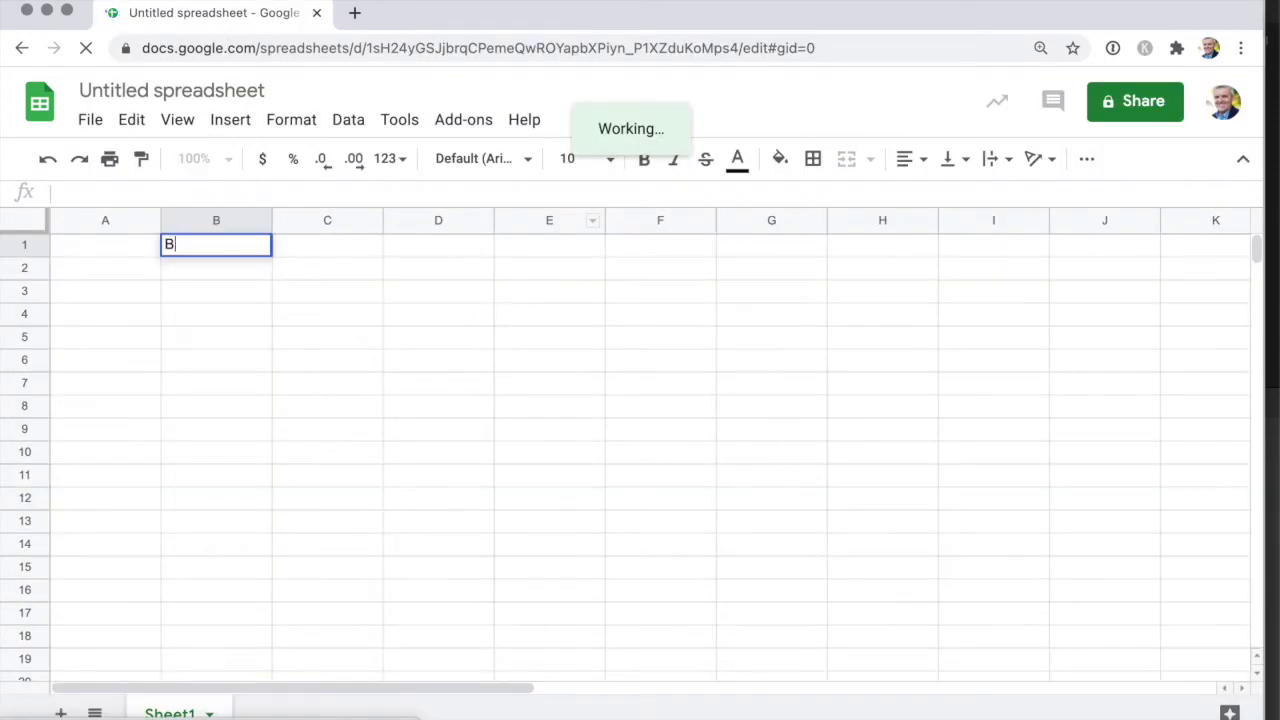
type("asic")
key("Tab")
type("Intermediate")
key("Tab")
type("Advanced")
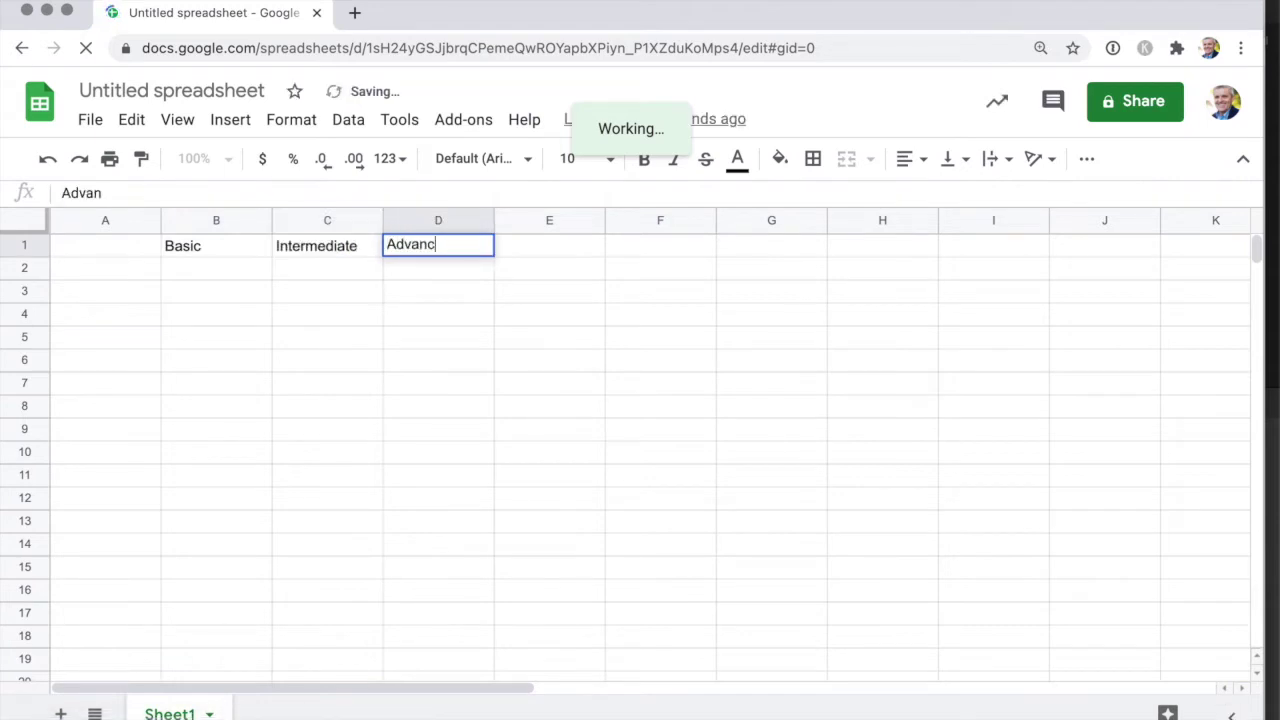
key("Tab")
type("Total")
key("Return")
Enter 1 point, 2 points, 7 points and 10 points below the headings in cells B2 to E2.
type("1 point")
key("Tab")
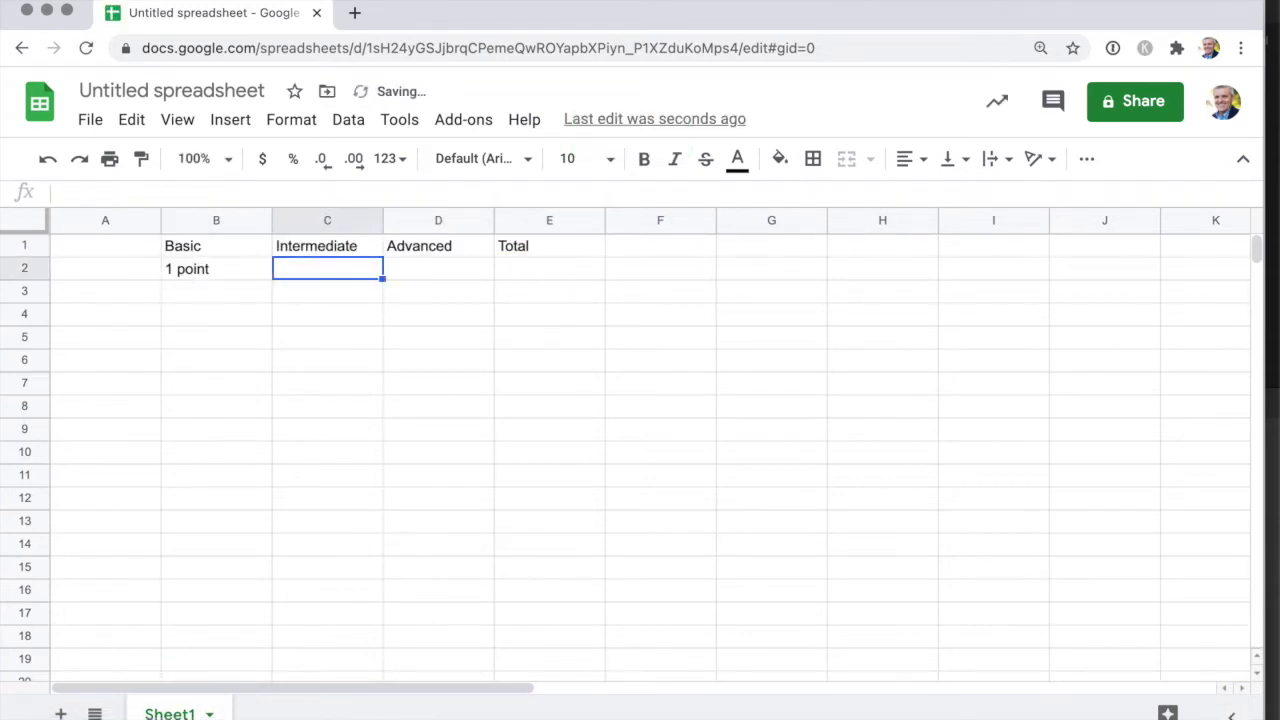
type("2 points")
key("Tab")
key("Tab")
type("10 points")
Make the two header rows in A1:E2 bold and center them horizontally.
left_click_drag(105, 245, 571, 290)
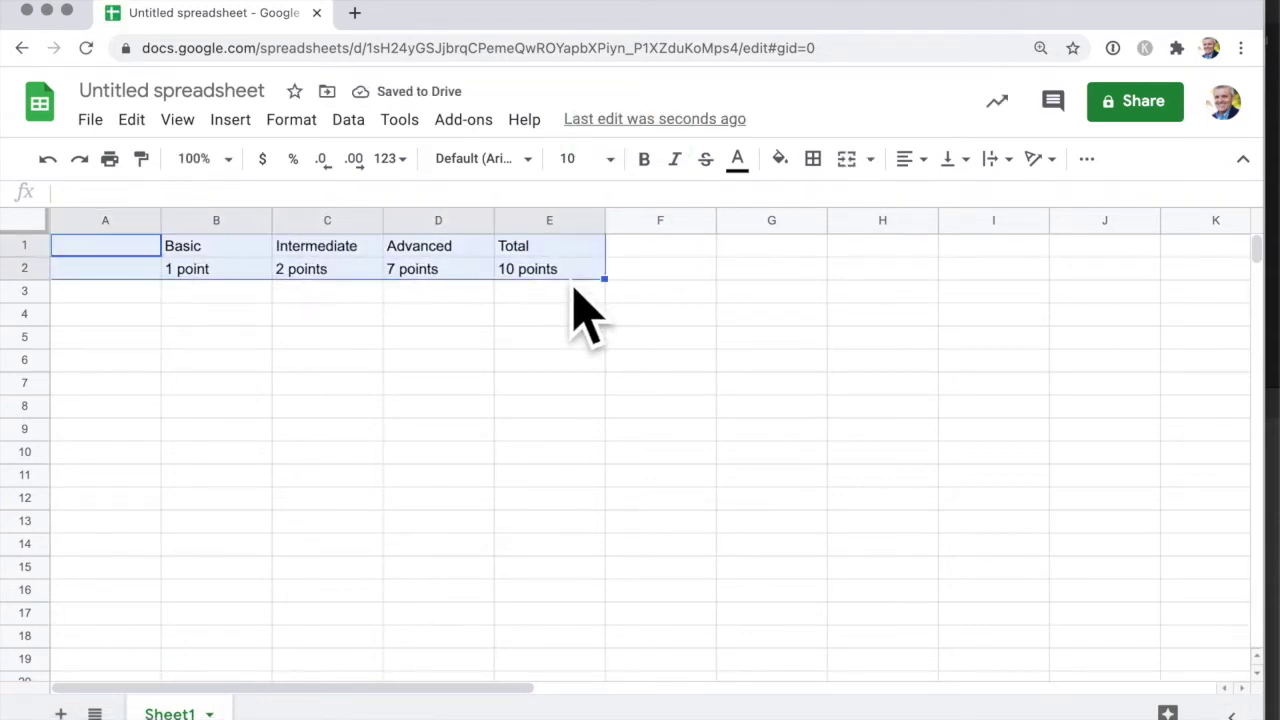
left_click(644, 158)
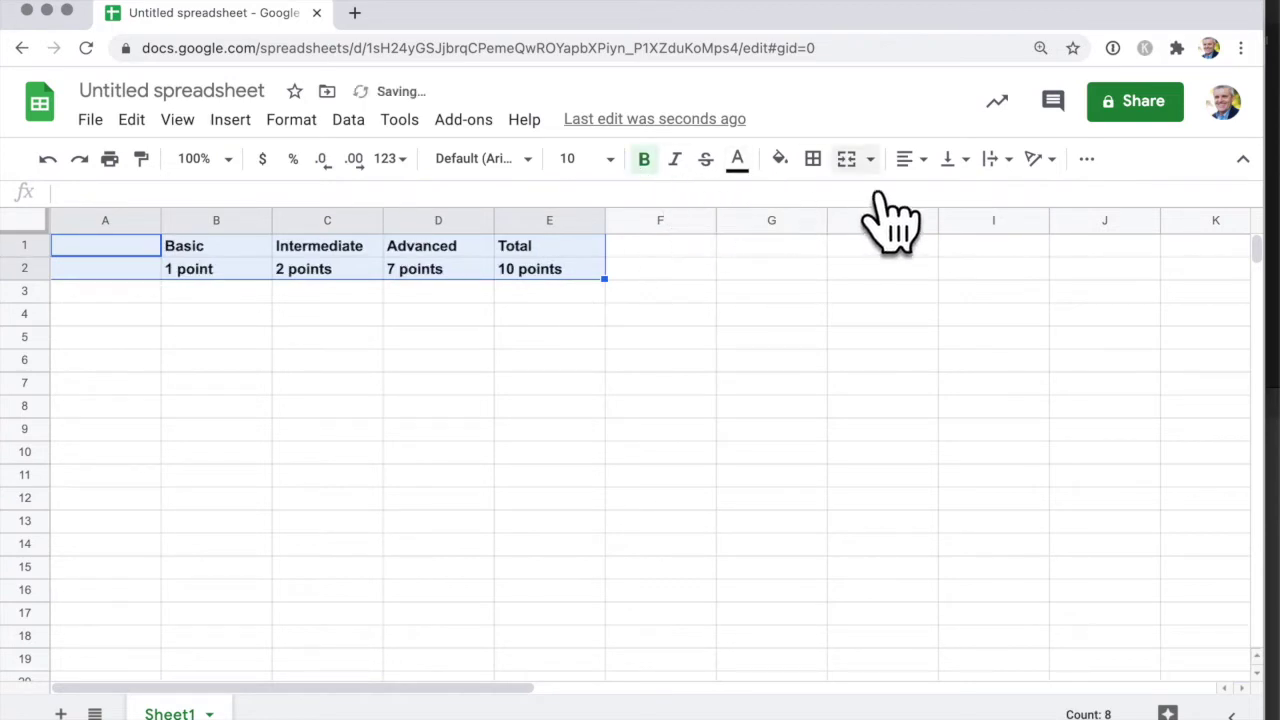
left_click(912, 158)
left_click(936, 196)
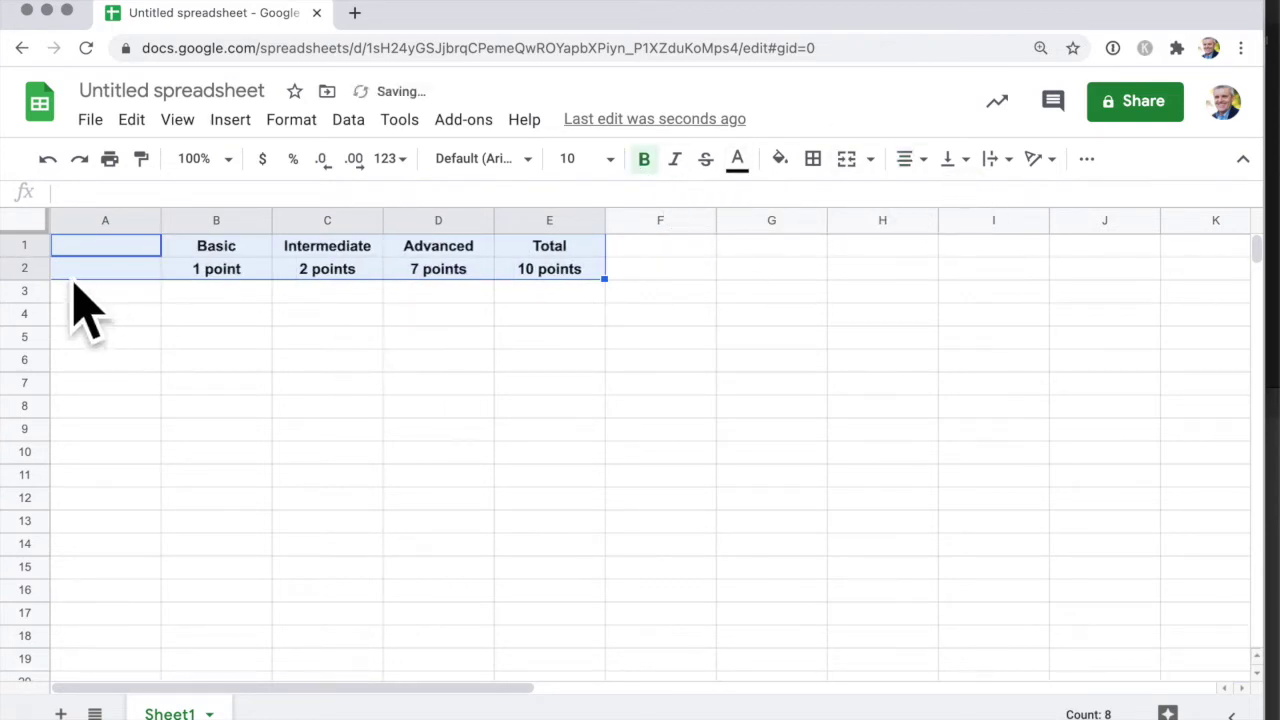
Rename the spreadsheet as Weighted Scoresheet.
left_click(24, 268)
left_click(223, 91)
type("Weighted Scoresheet")
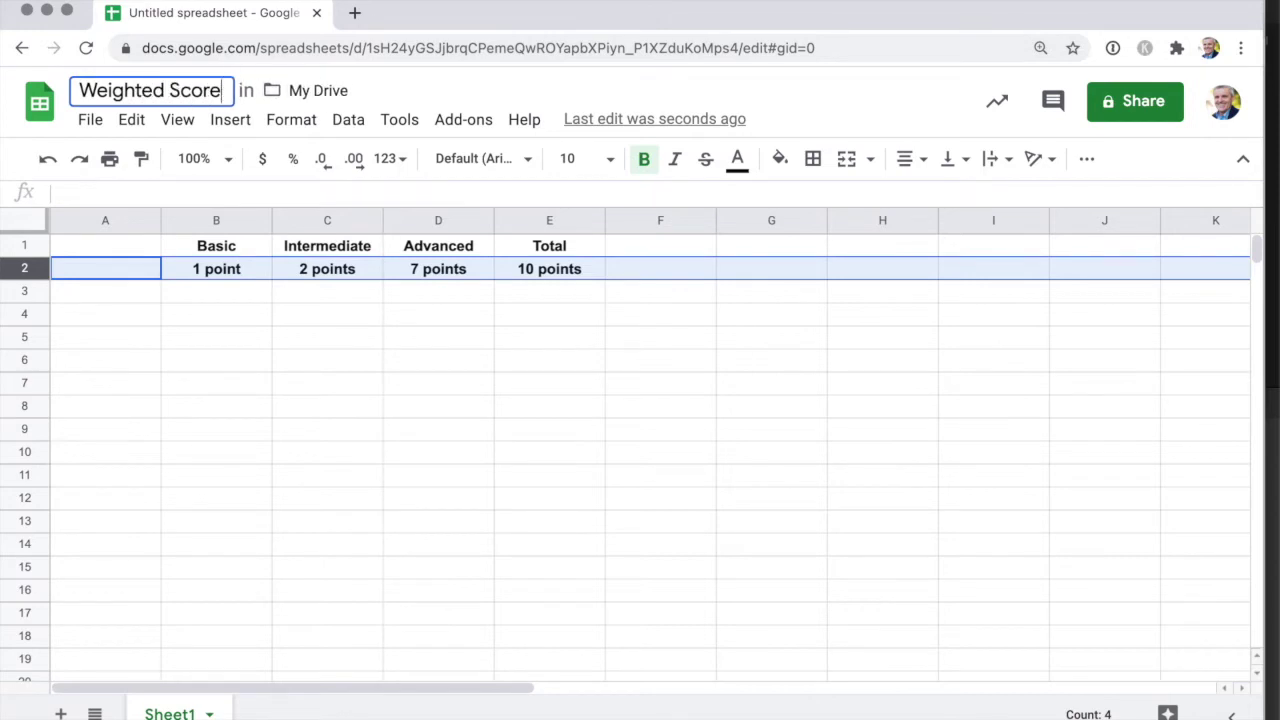
key("Return")
Freeze the sheet's header rows up to row 2.
left_click(57, 274)
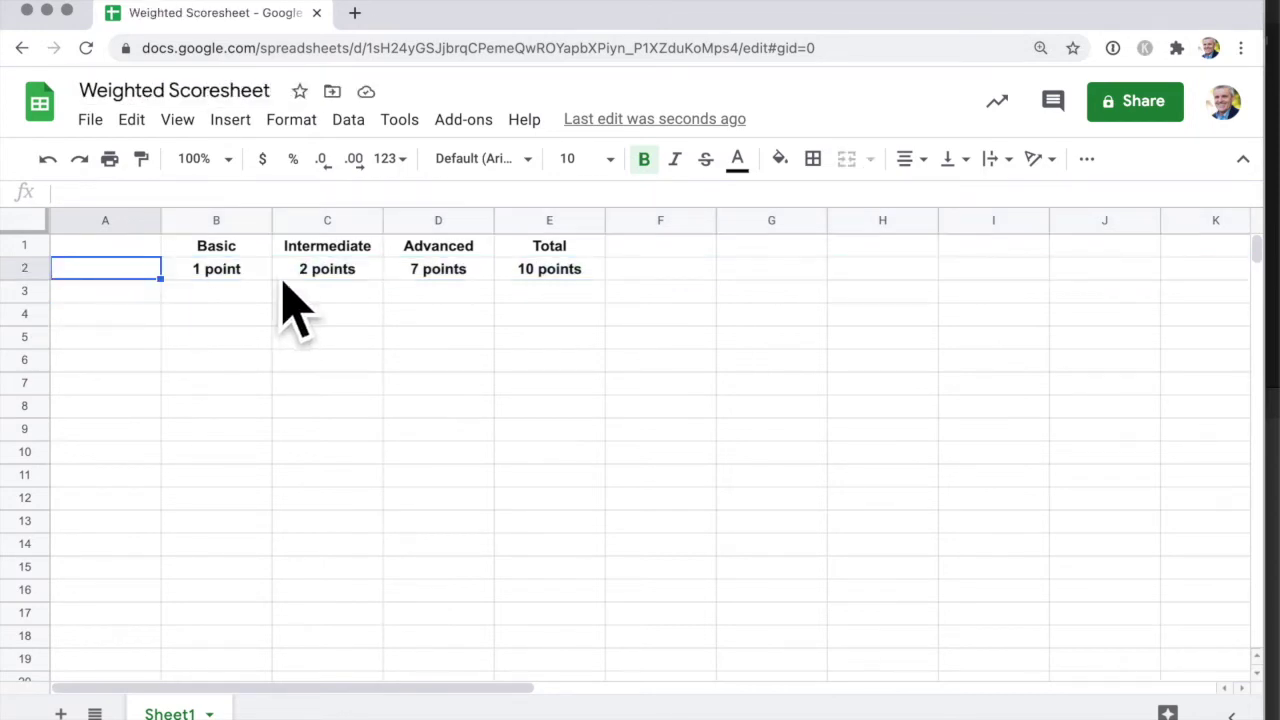
left_click(28, 270)
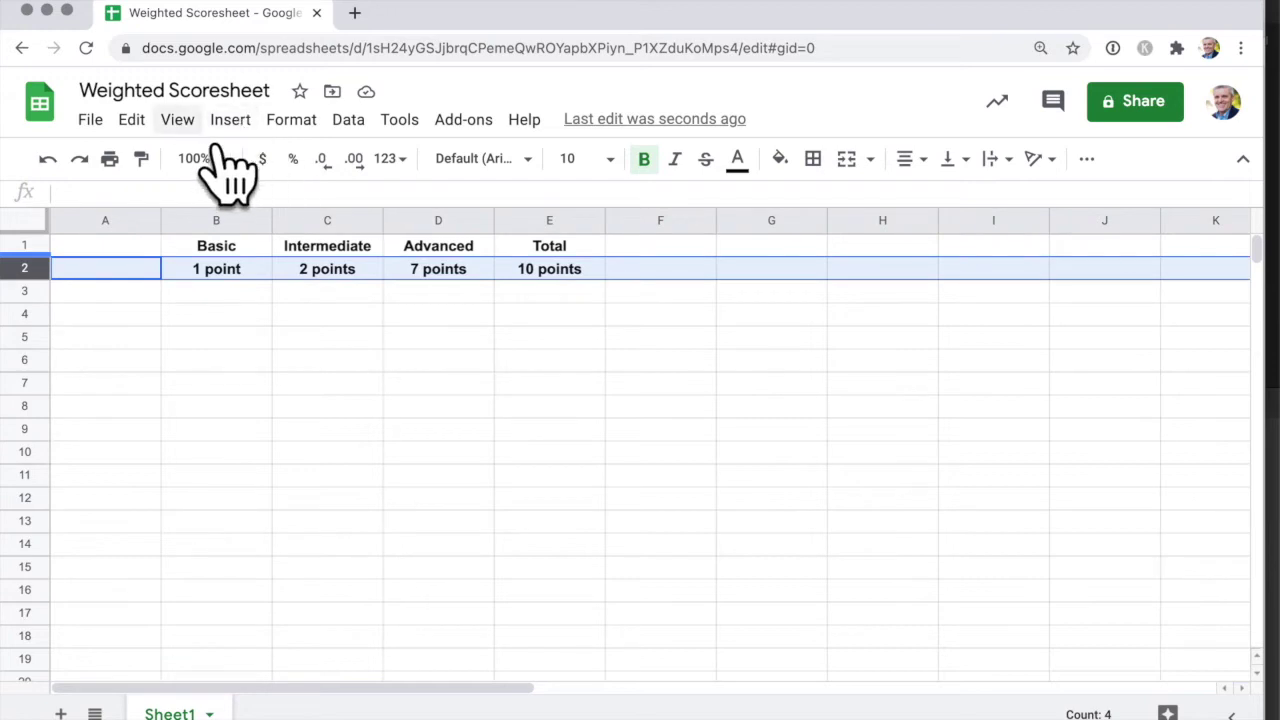
left_click(177, 120)
mouse_move(265, 158)
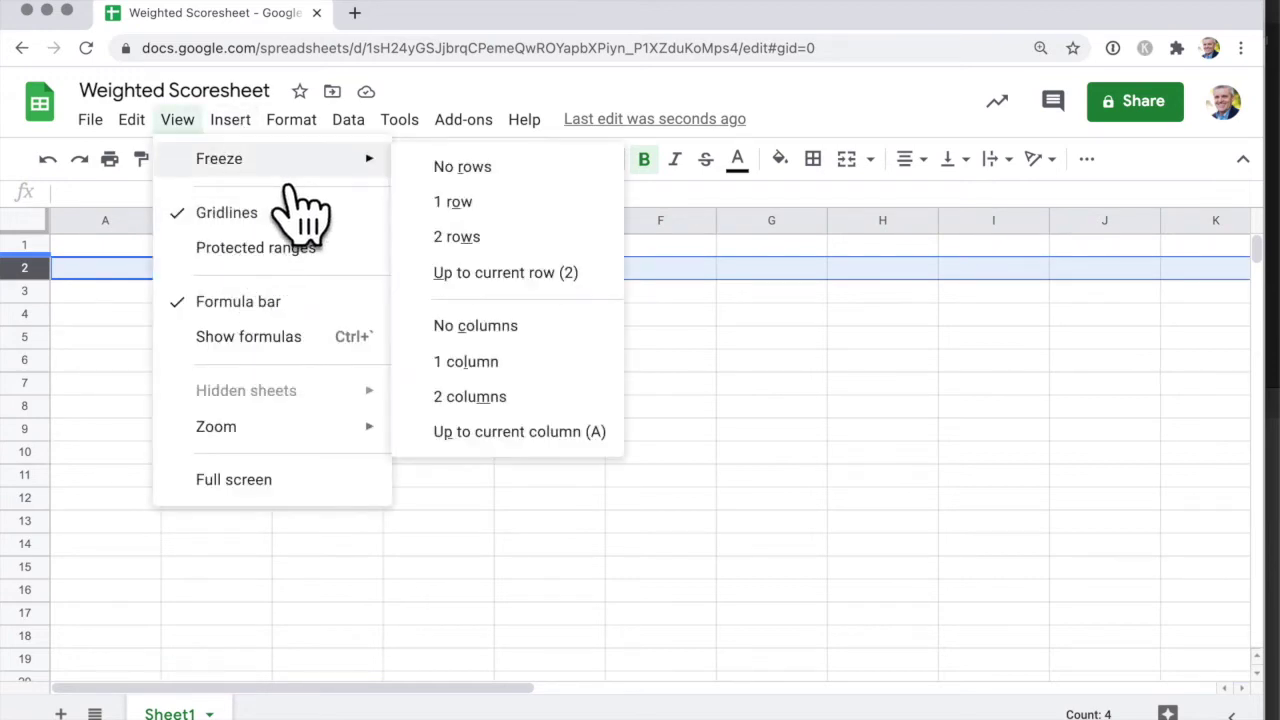
left_click(540, 274)
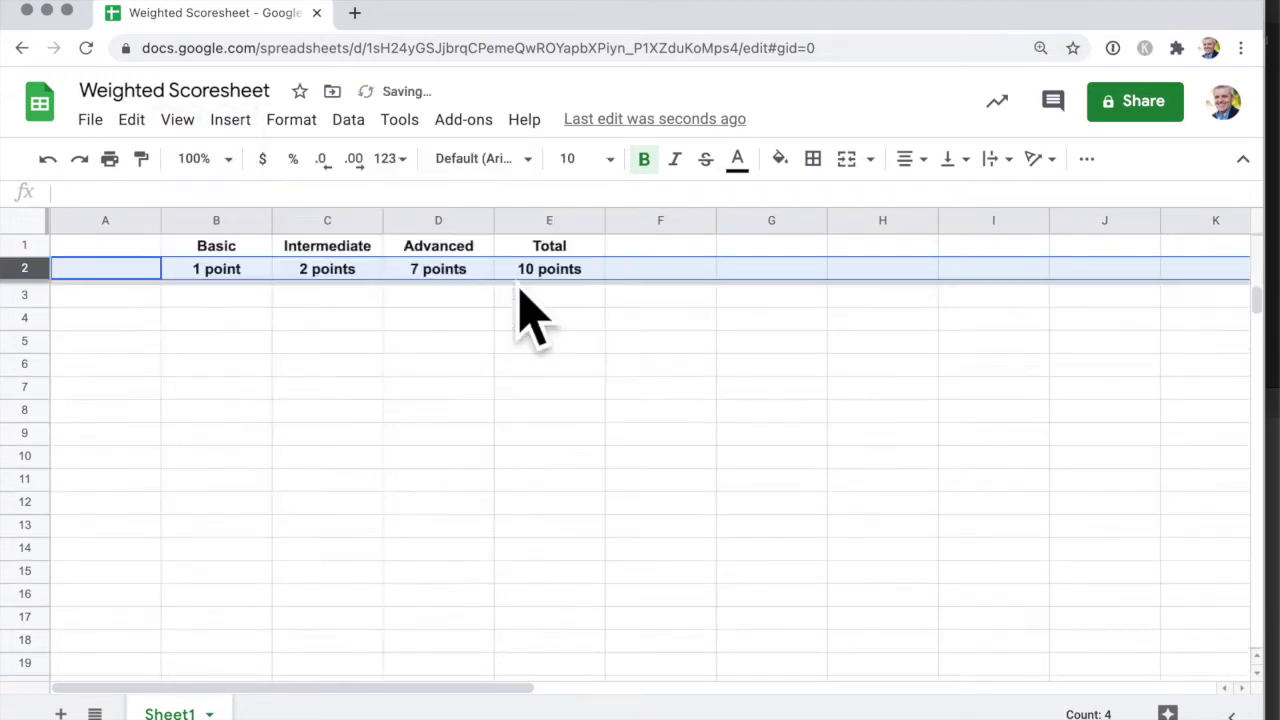
Enter the row labels Question 1 and Question 2 in cells A3 and A4.
key("Down")
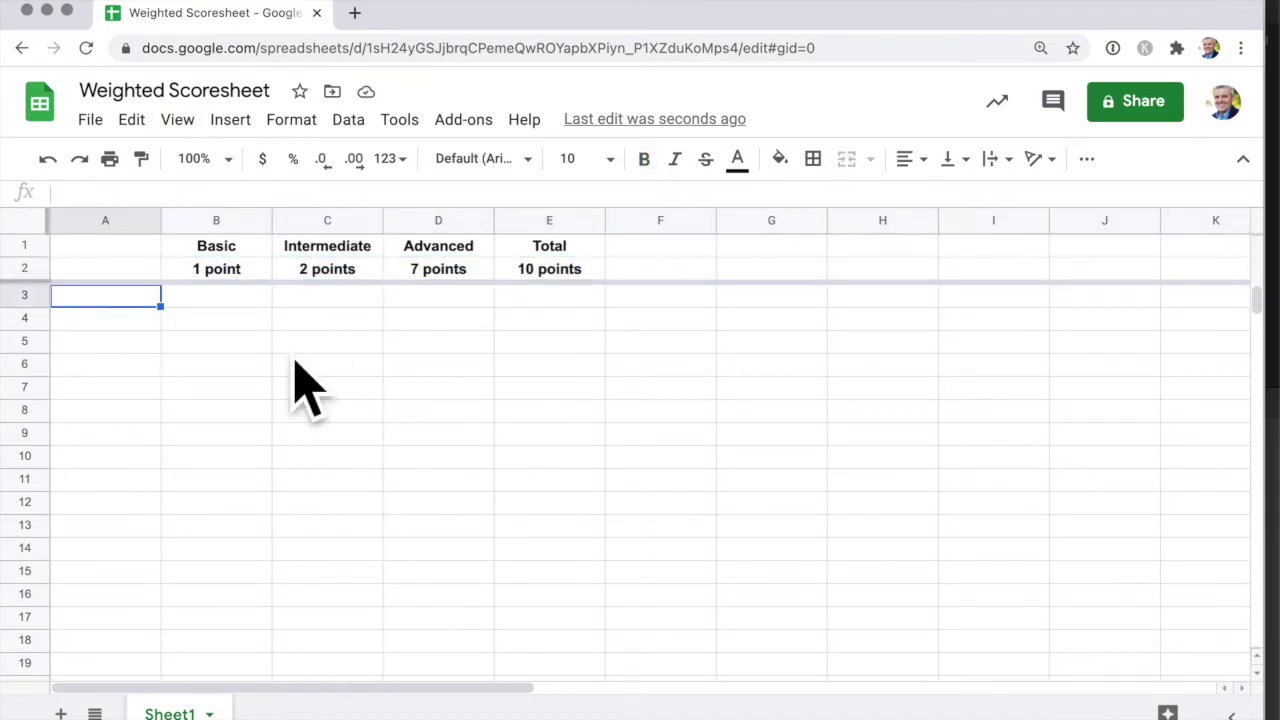
type("Ques")
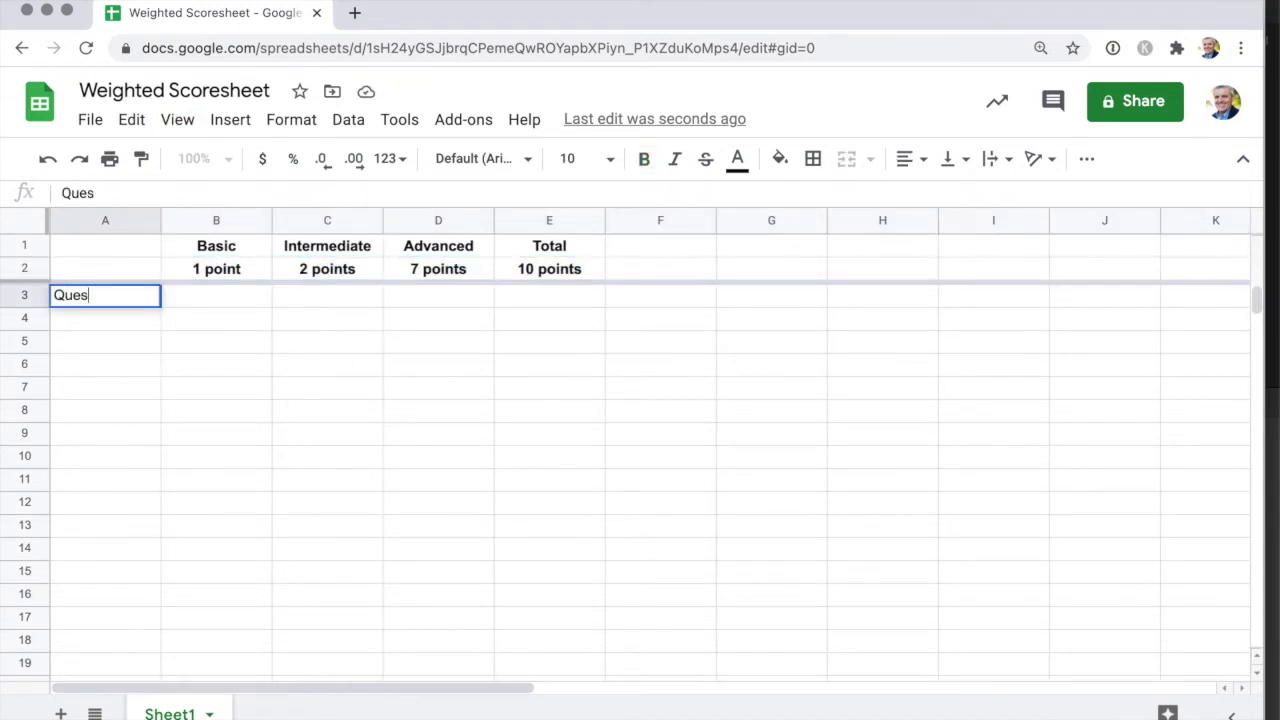
type("tion 1")
key("Return")
type("Q")
key("Return")
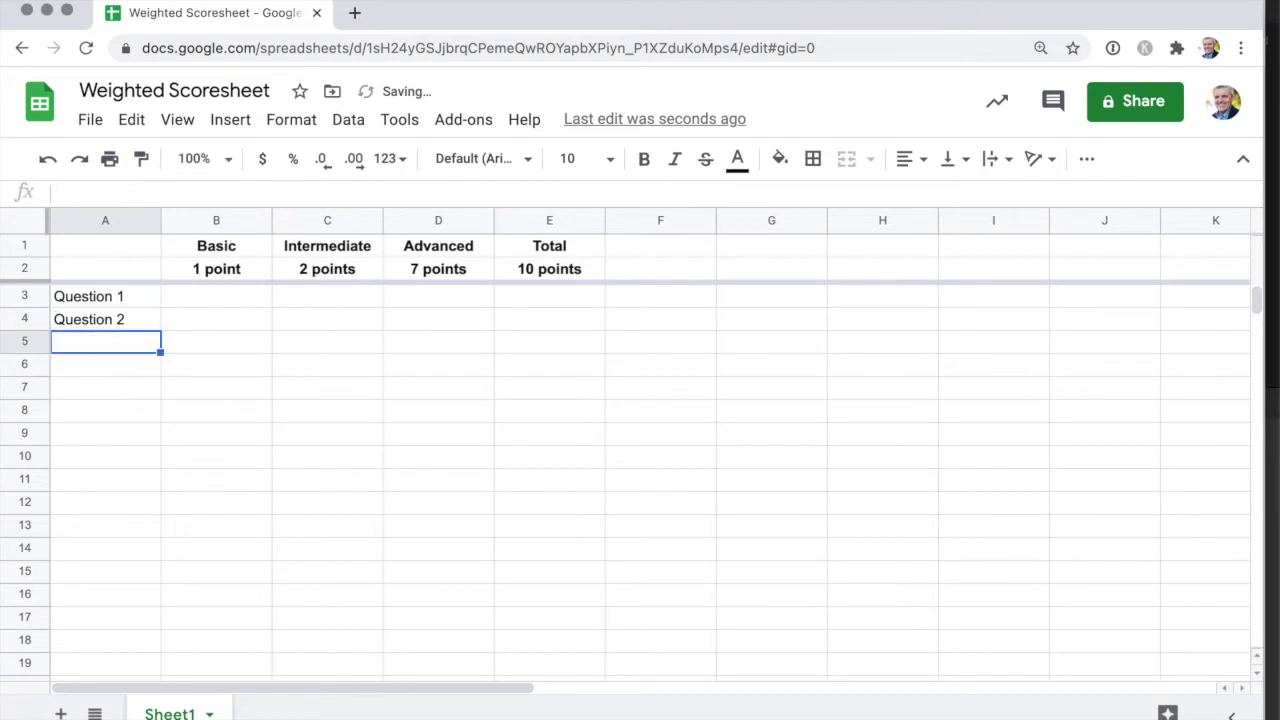
Extend the question label series from A3:A4 down to Question 10 in A12.
left_click(145, 302)
key("shift+Down")
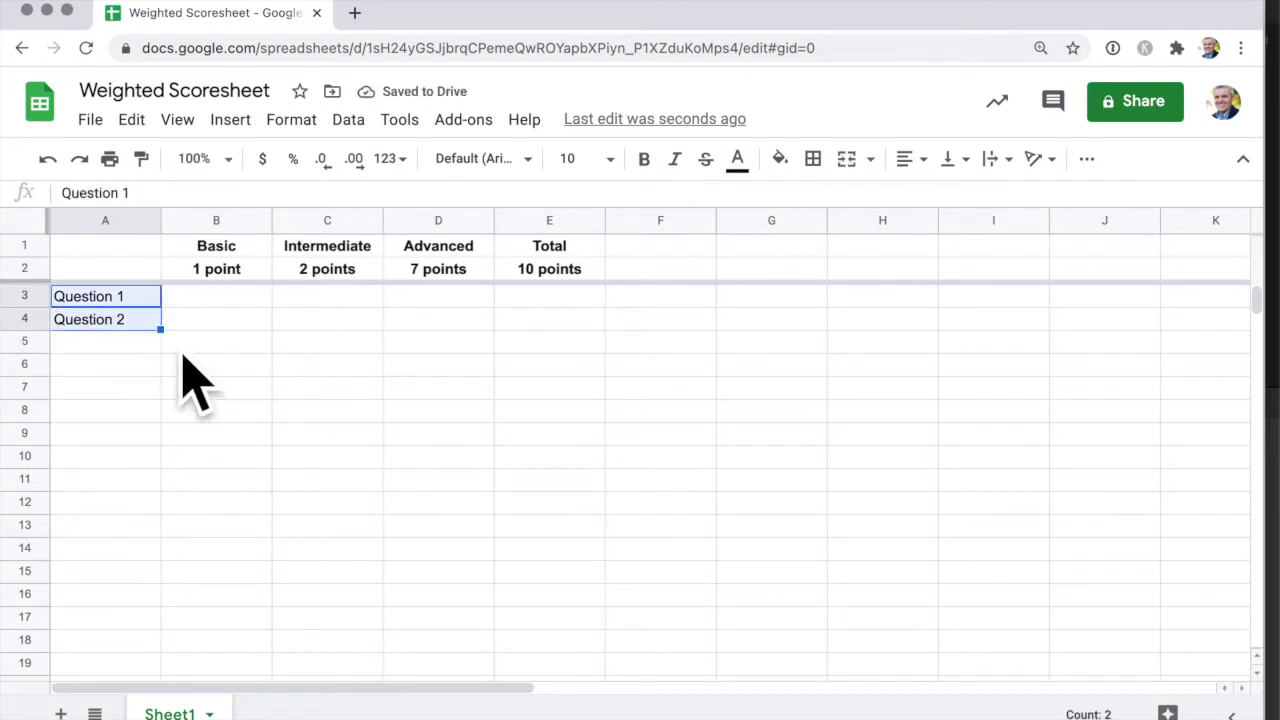
left_click_drag(160, 329, 163, 530)
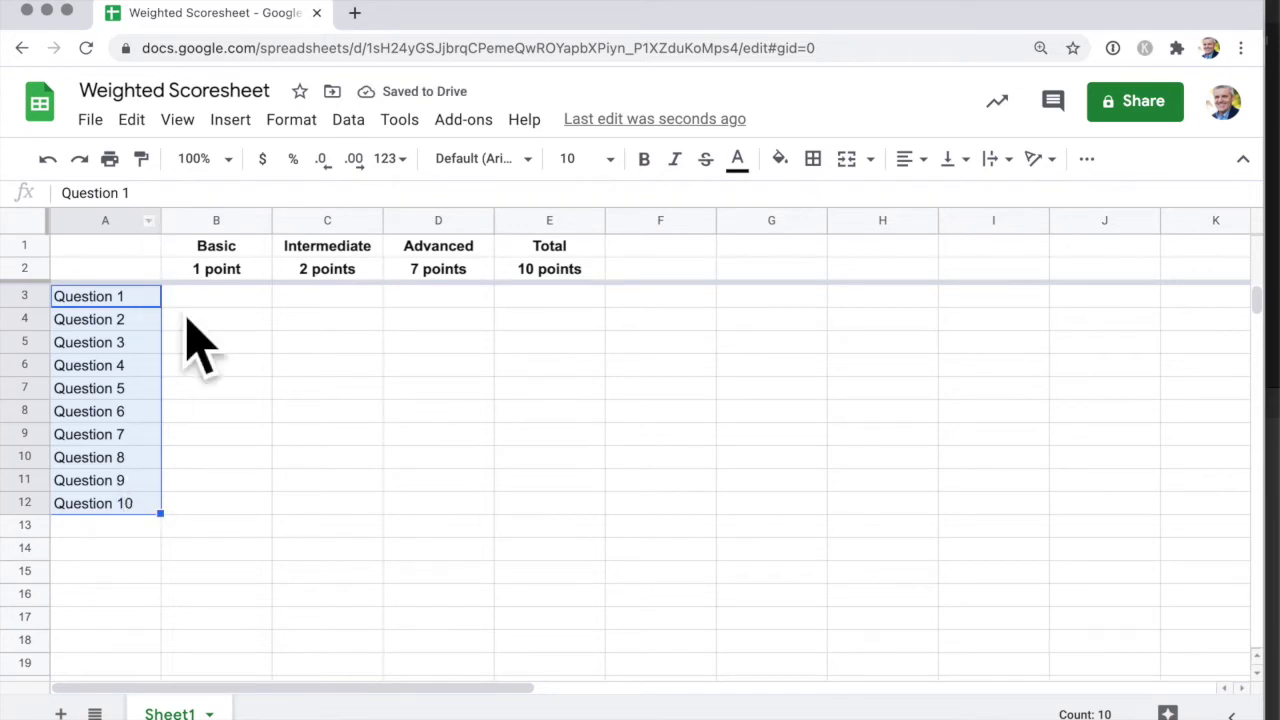
Freeze the first column, which holds the question labels.
left_click(177, 119)
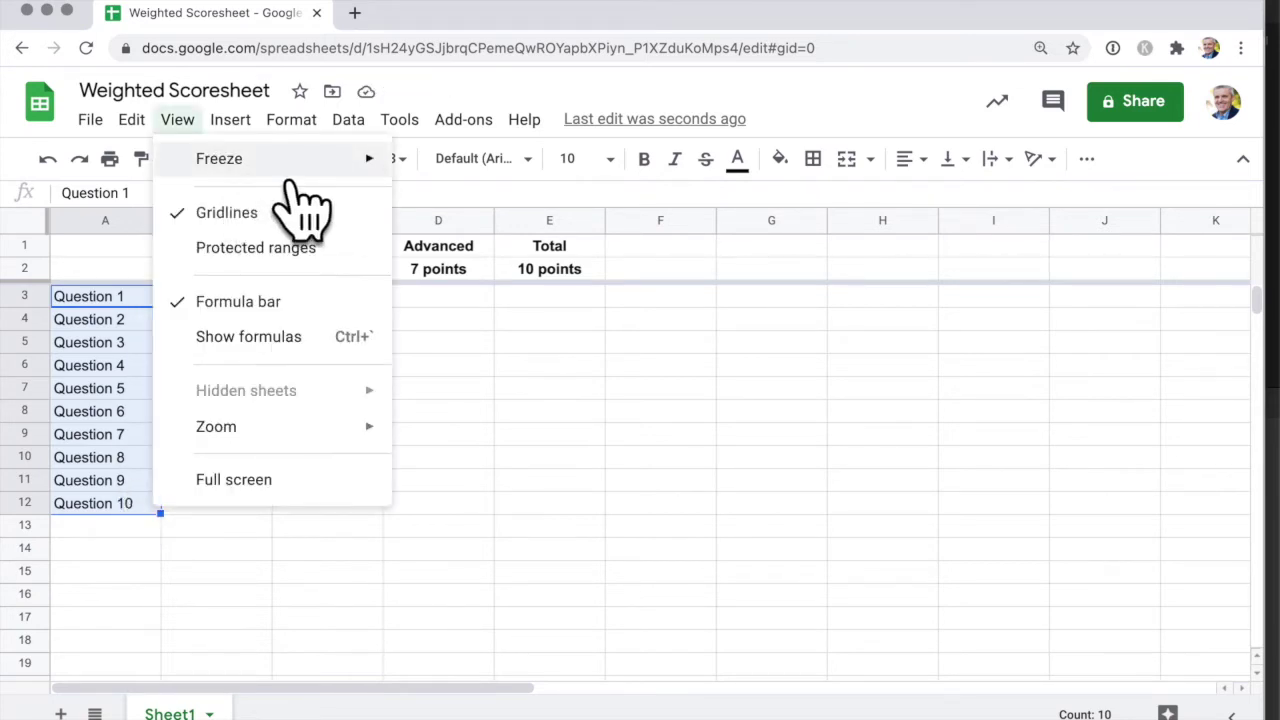
mouse_move(300, 160)
left_click(530, 368)
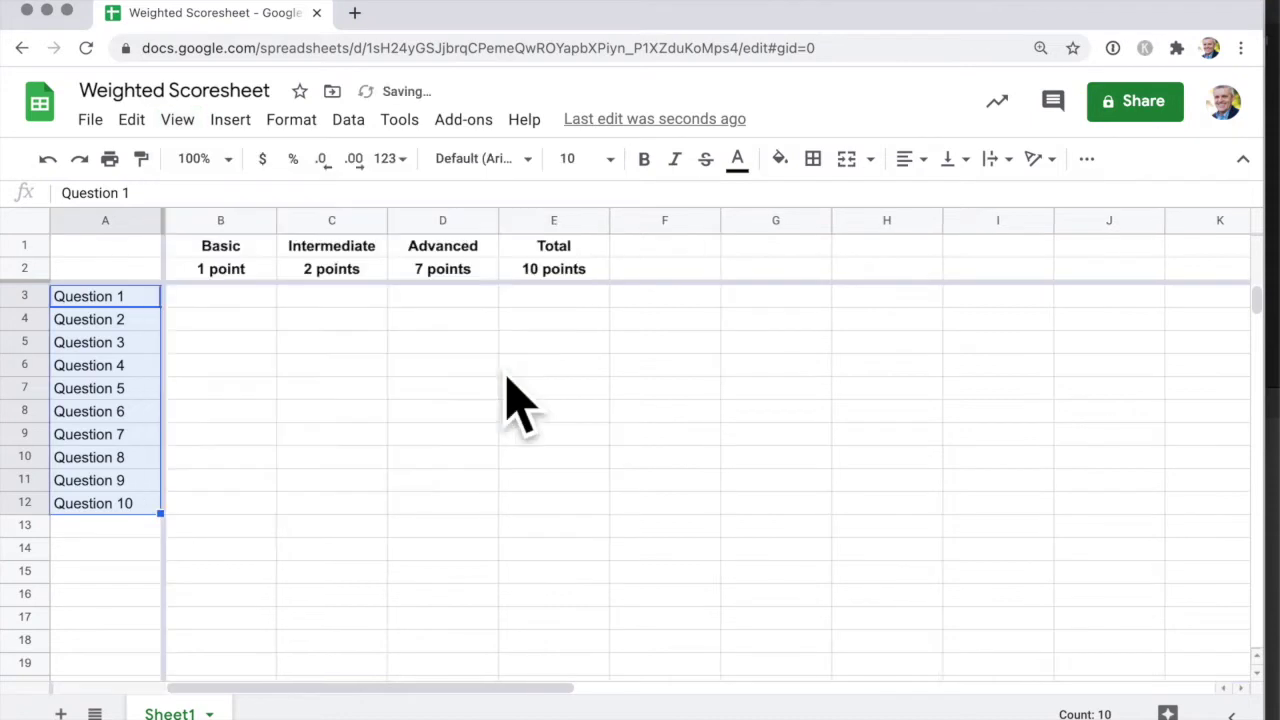
left_click(440, 552)
Insert checkboxes in B3:D12 for all ten questions under Basic, Intermediate and Advanced.
left_click(245, 318)
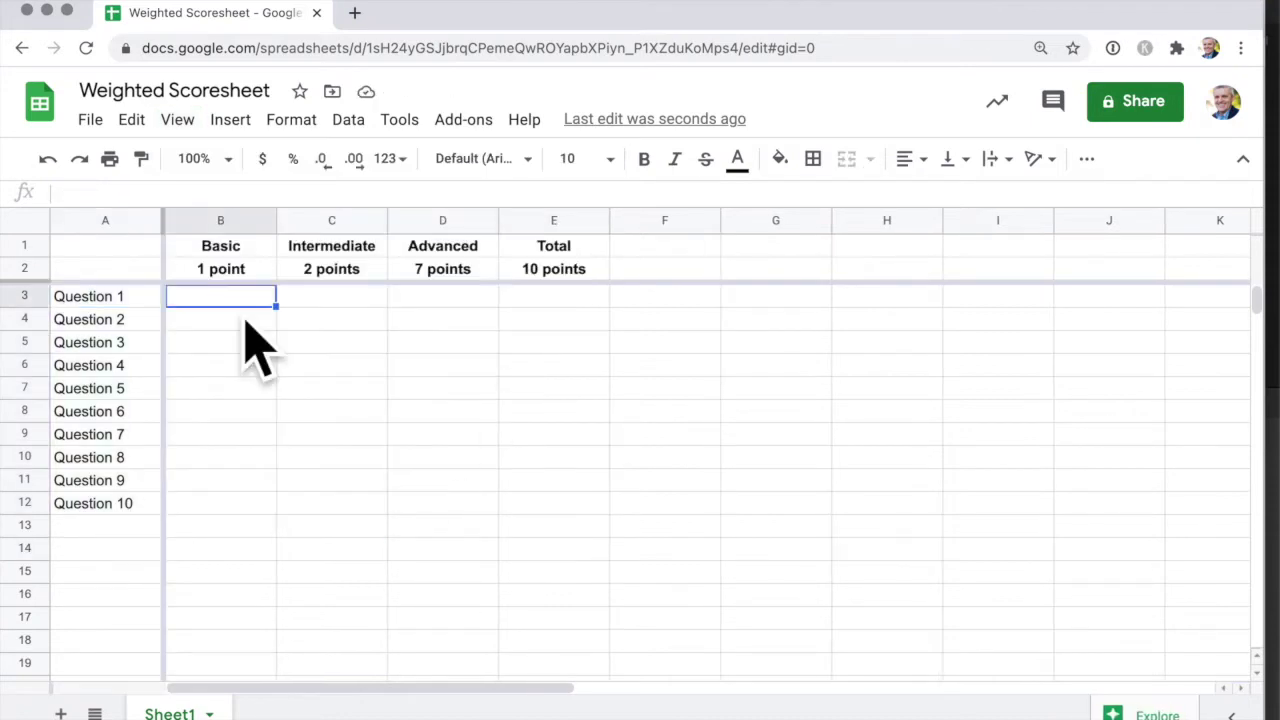
left_click(467, 512, "shift")
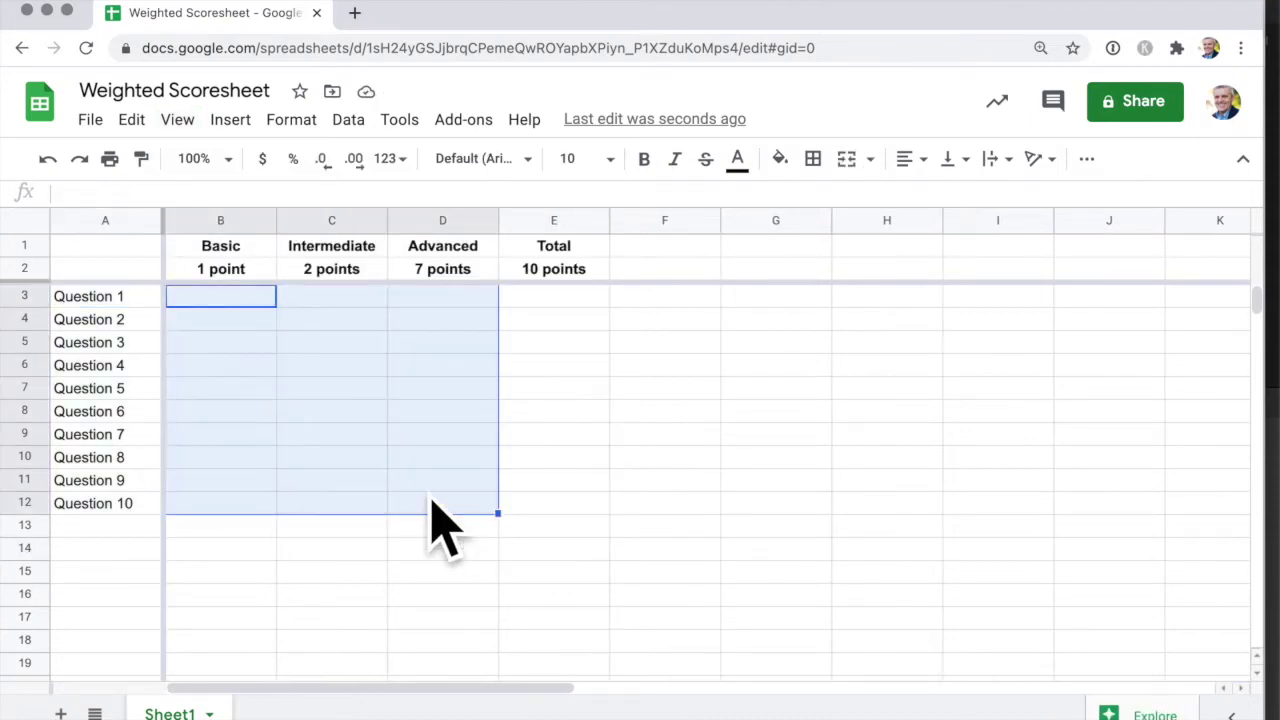
left_click(248, 320)
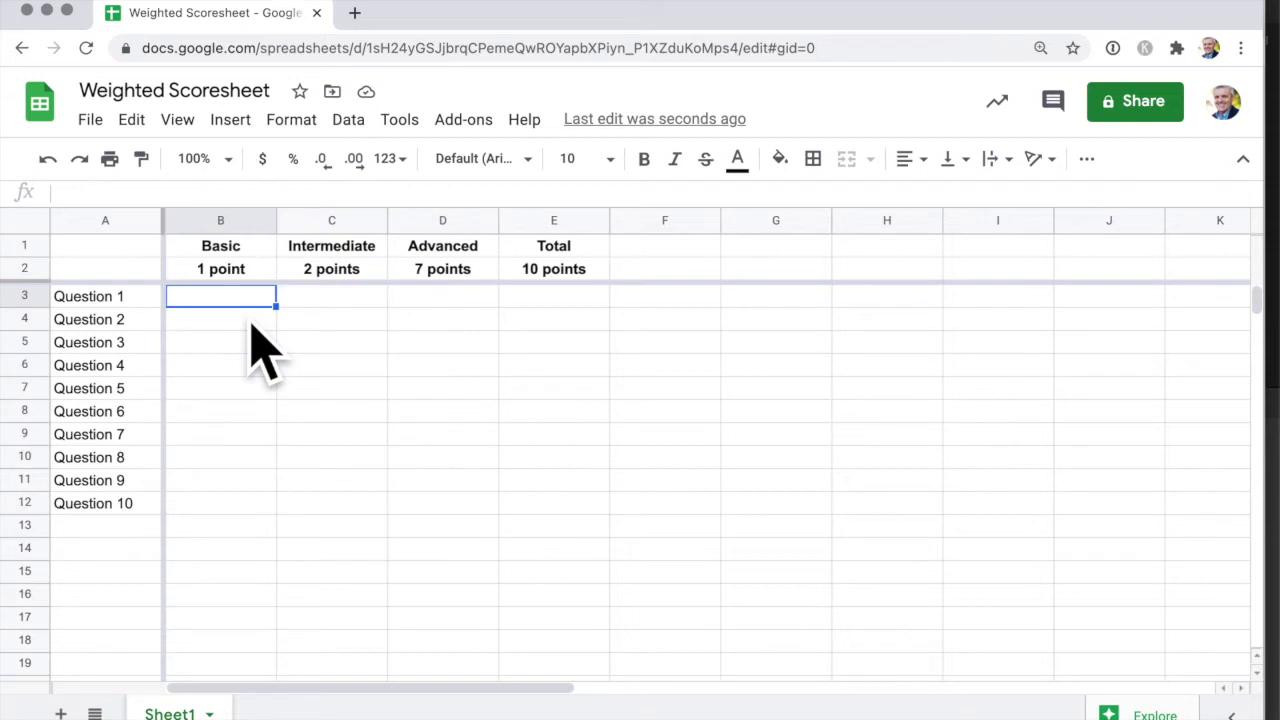
left_click(462, 514, "shift")
left_click(232, 120)
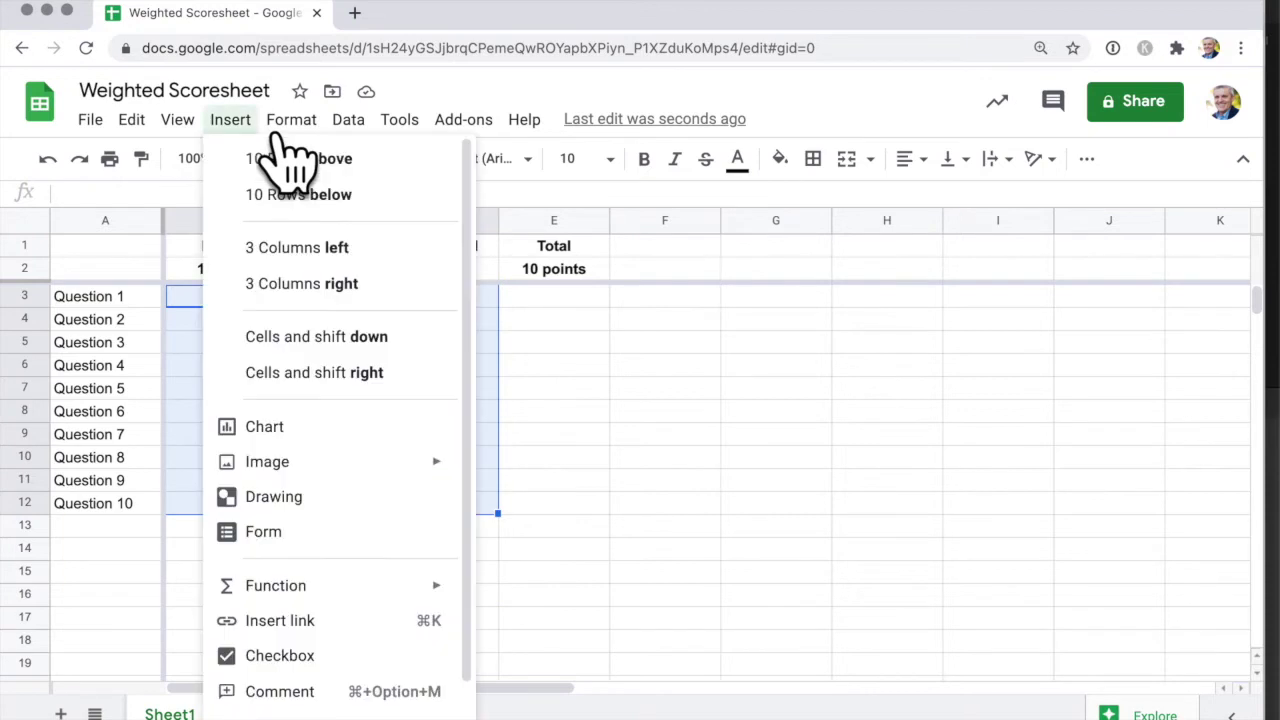
left_click(300, 660)
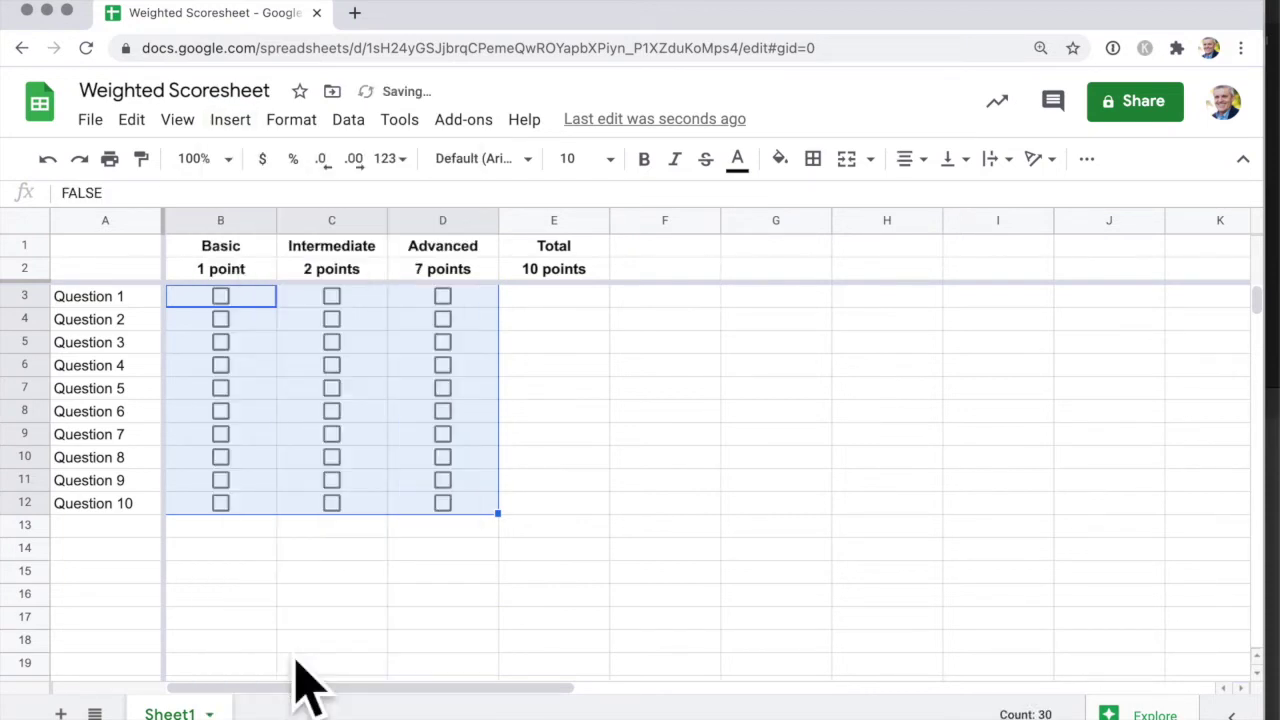
Give the Basic checkbox cells B3:B12 a light yellow fill color.
left_click(261, 305)
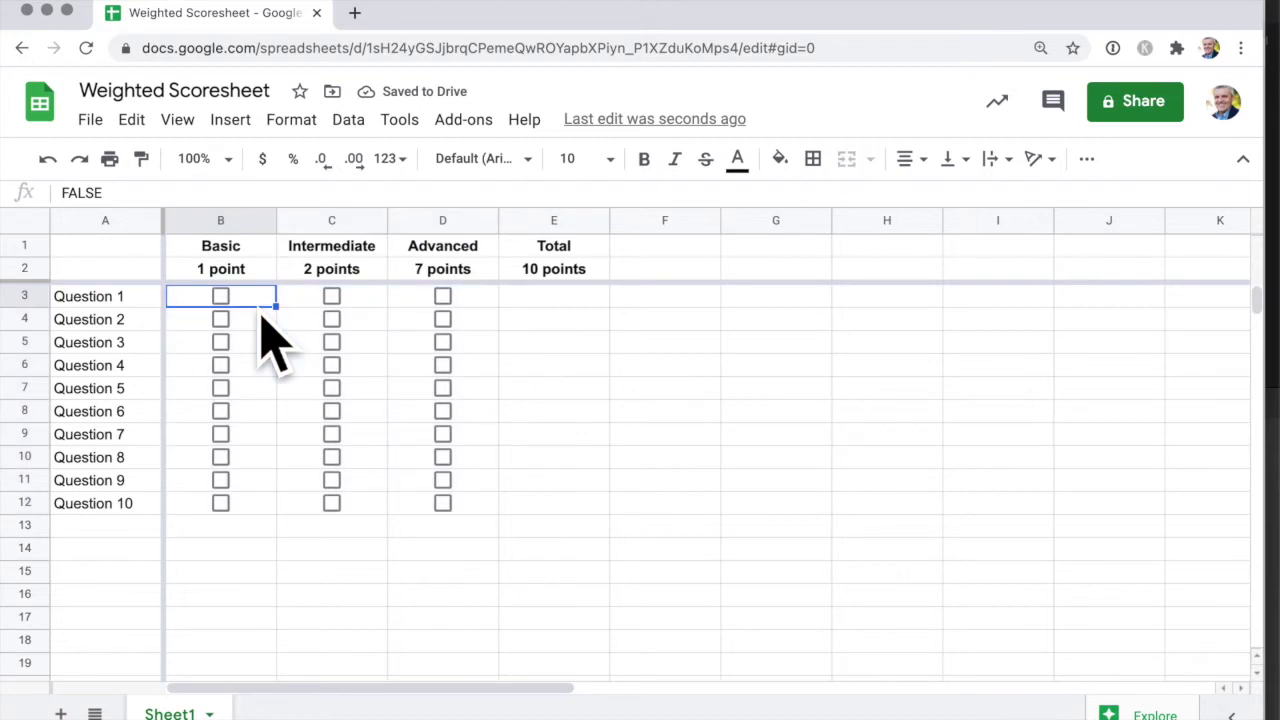
left_click(257, 512, "shift")
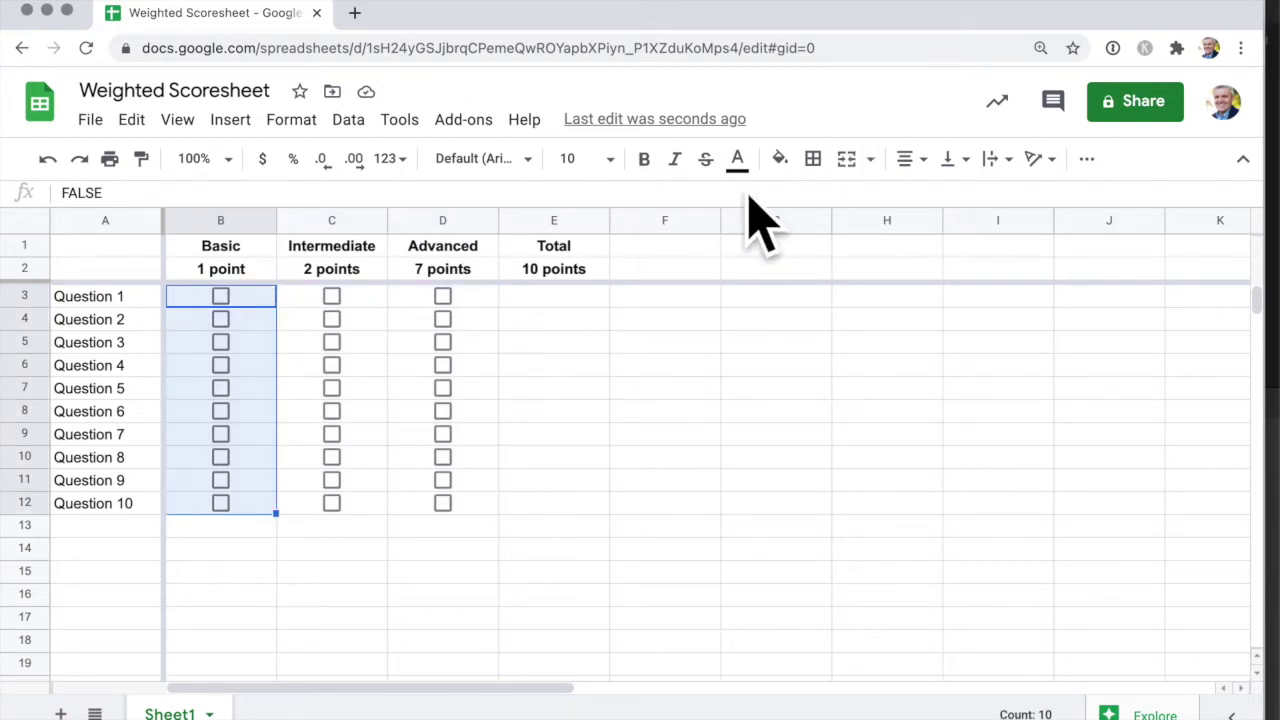
left_click(780, 158)
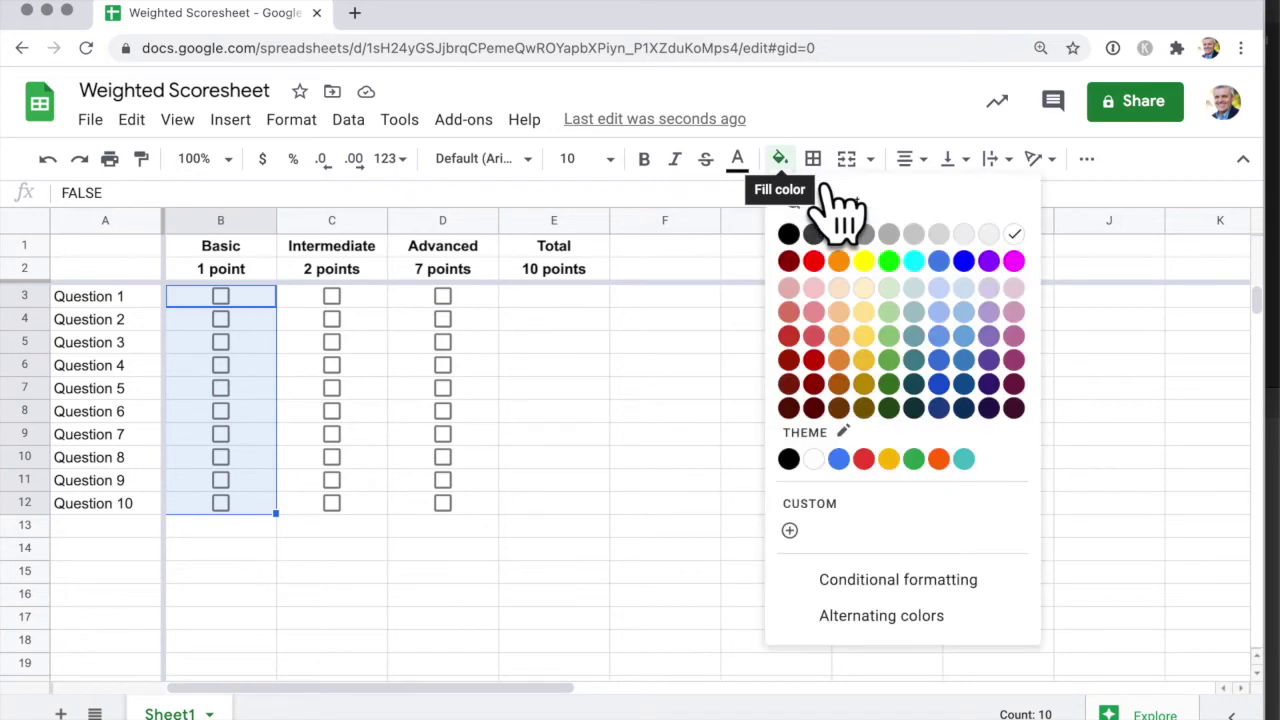
left_click(868, 314)
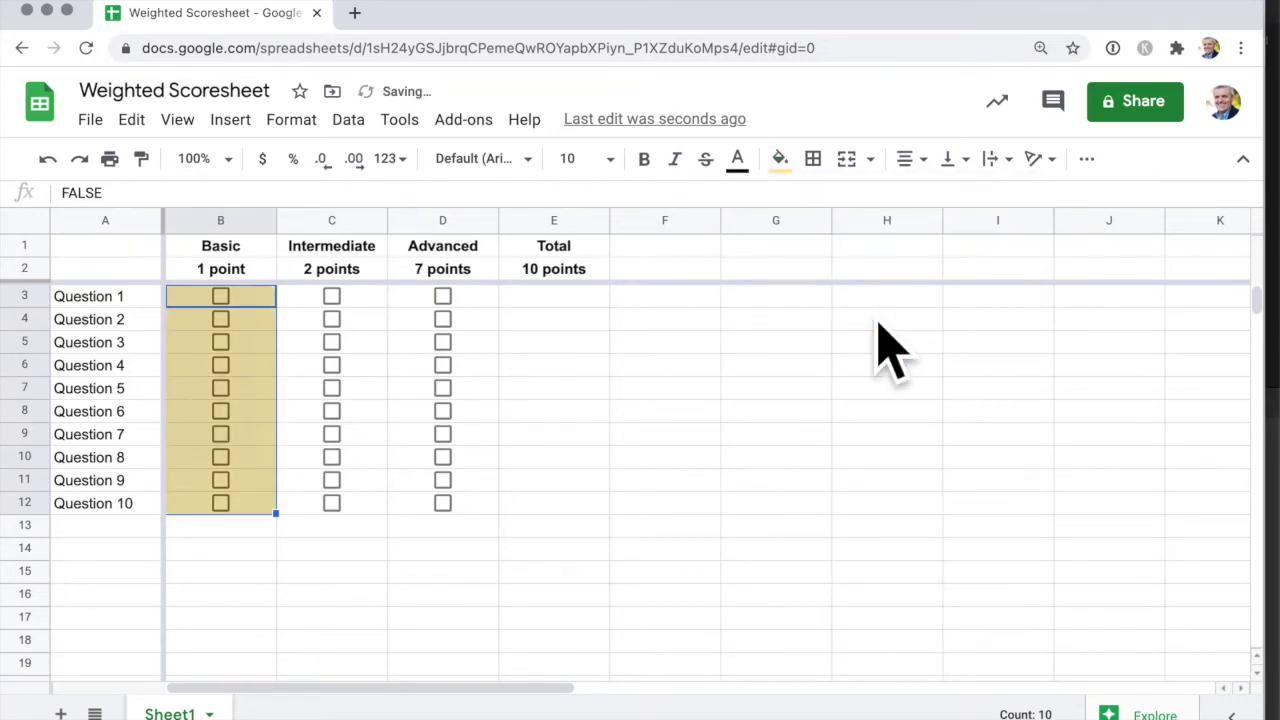
Remove the fill color from the Basic cells B3:B12 and set their checkboxes' text color to light yellow instead.
left_click(780, 158)
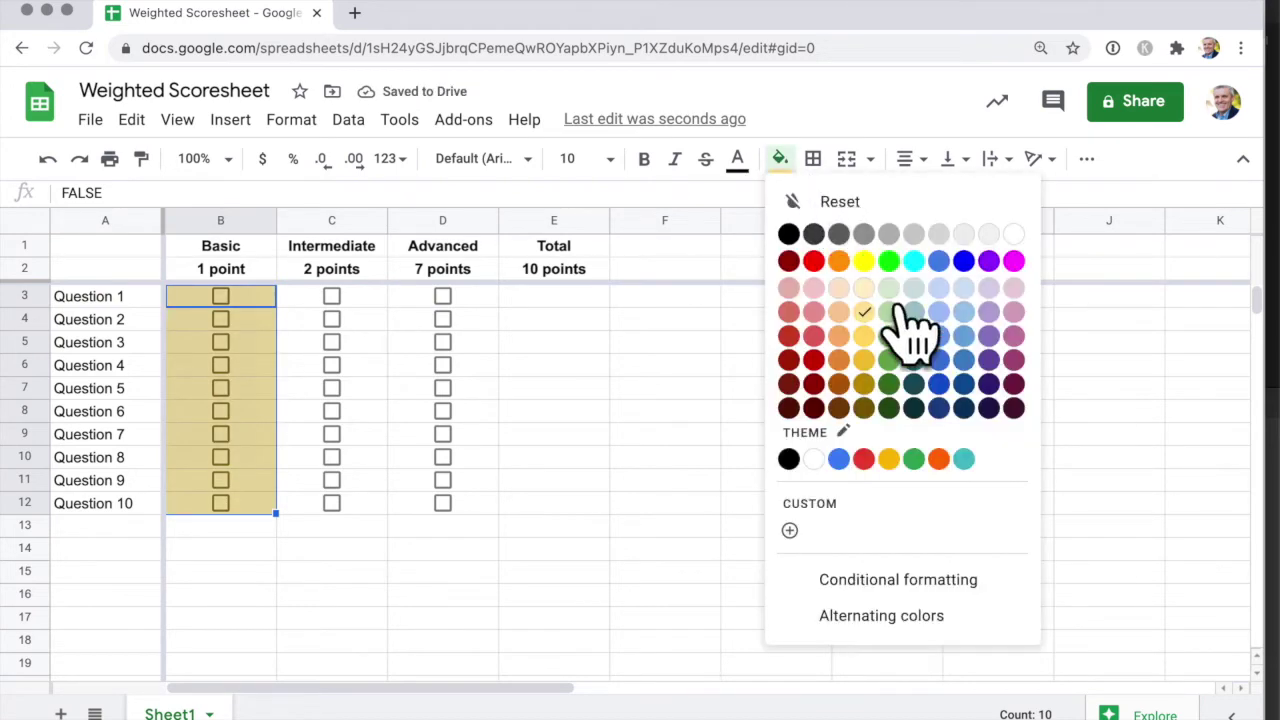
left_click(880, 201)
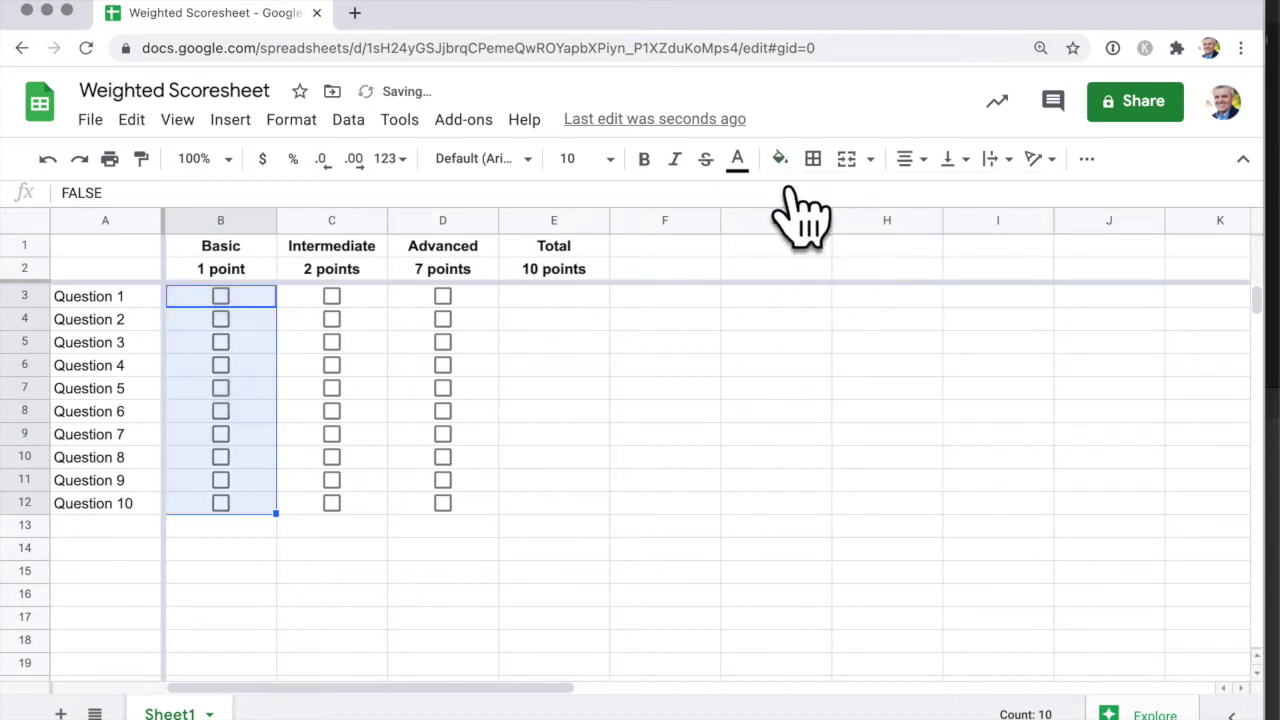
left_click(739, 160)
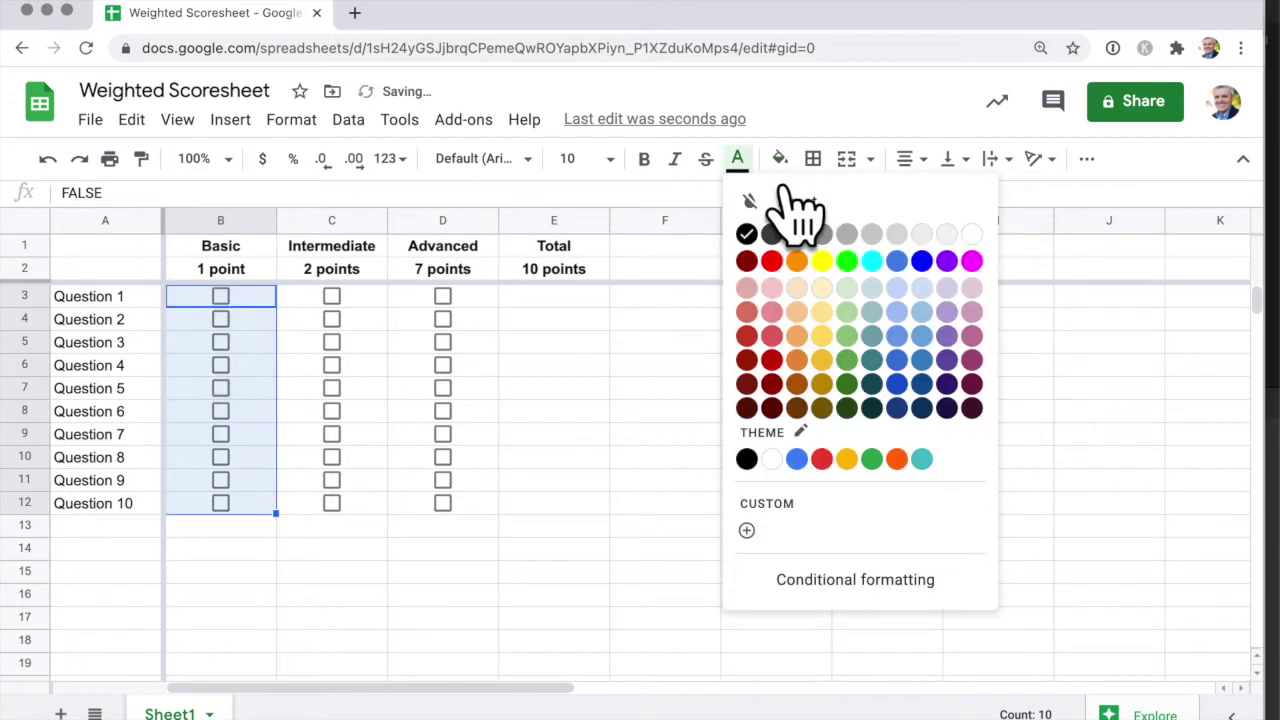
left_click(843, 327)
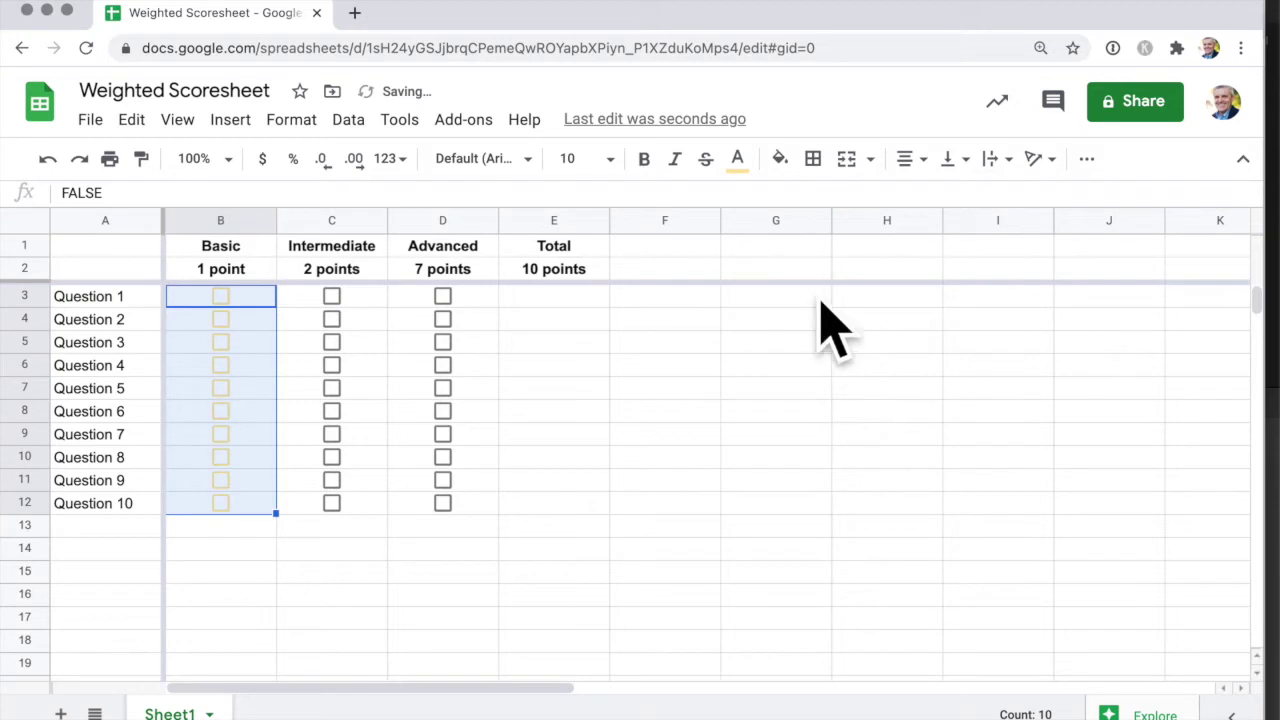
Darken the text color of the Basic checkboxes in B3:B12 in two stages to a deeper golden yellow.
left_click(739, 160)
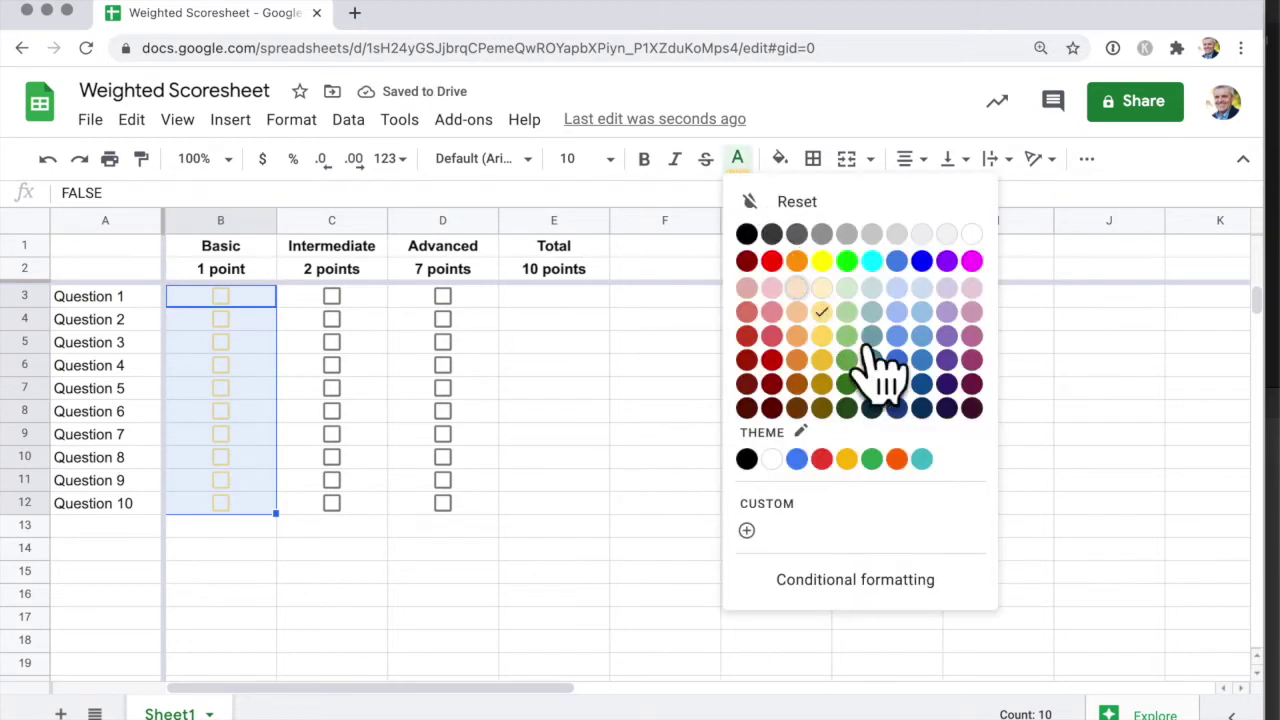
left_click(862, 383)
left_click(553, 390)
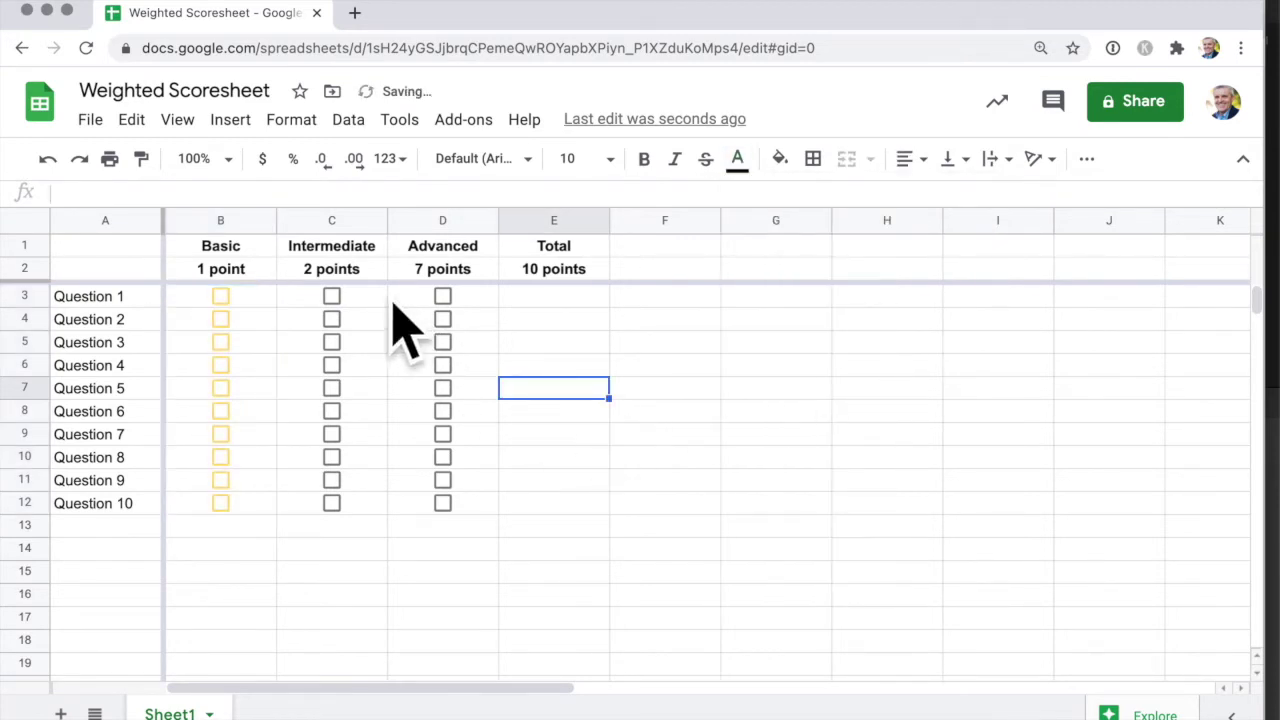
left_click(274, 309)
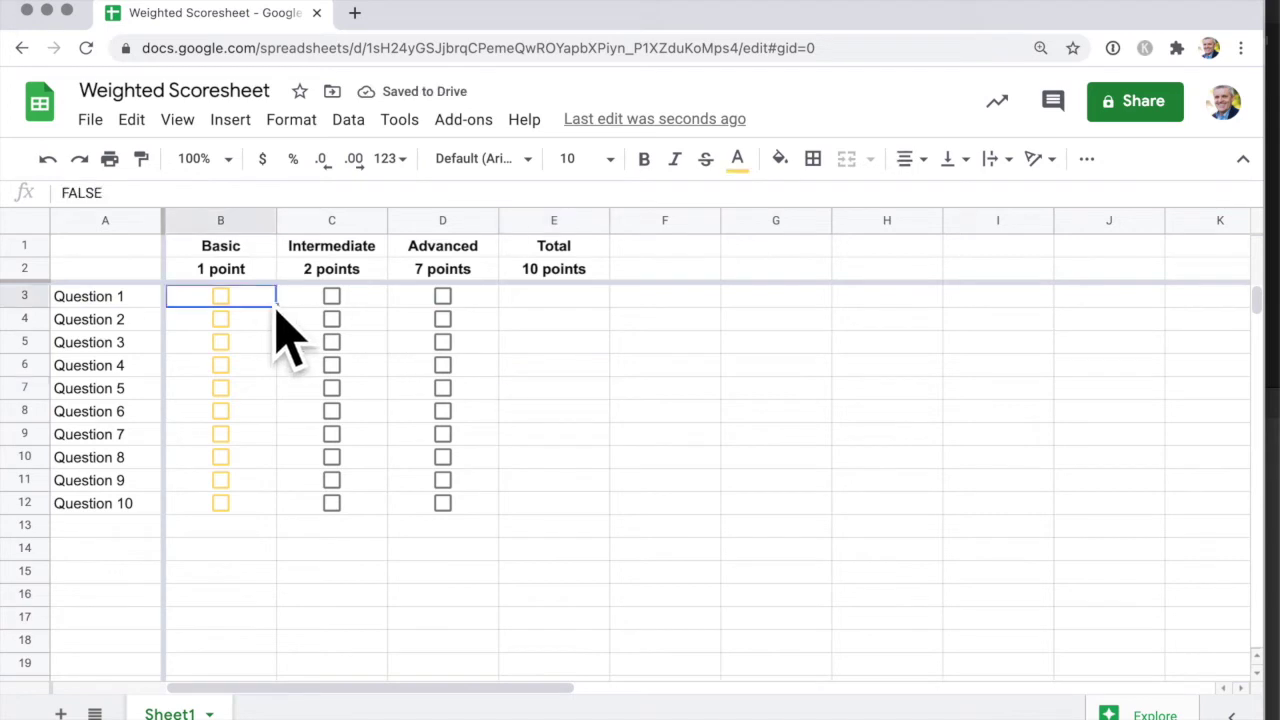
left_click(255, 508, "shift")
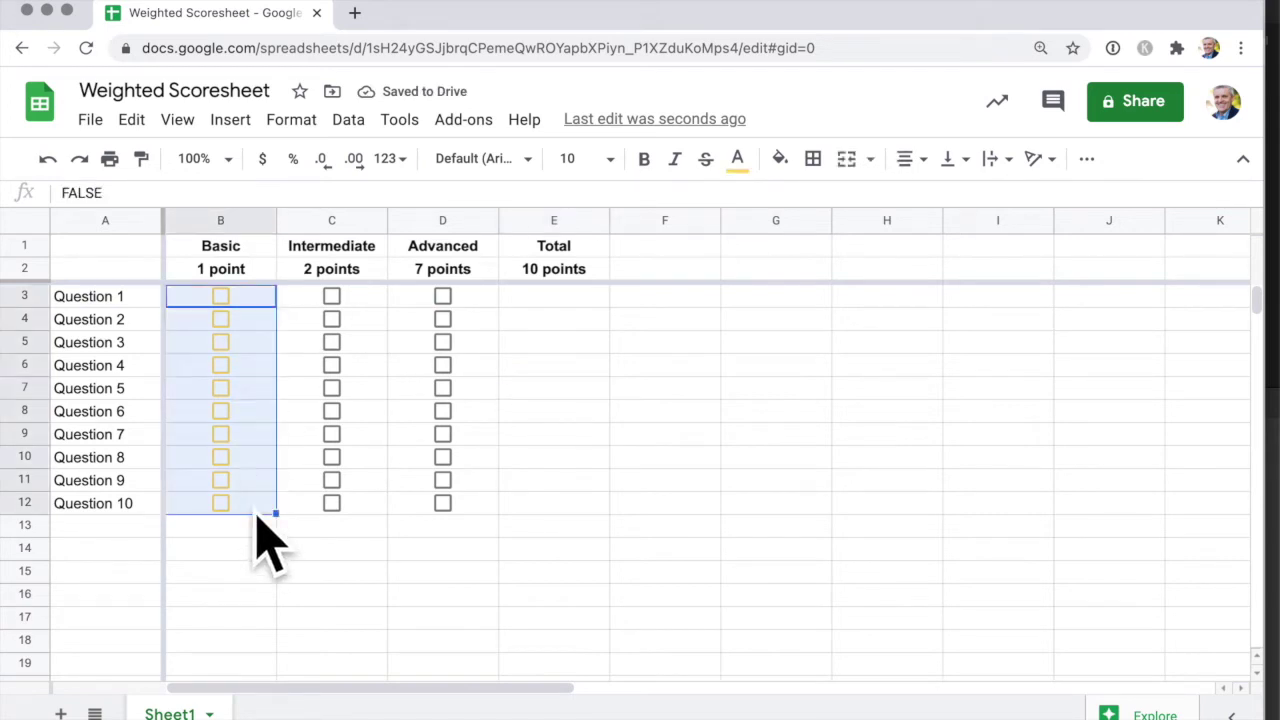
left_click(740, 163)
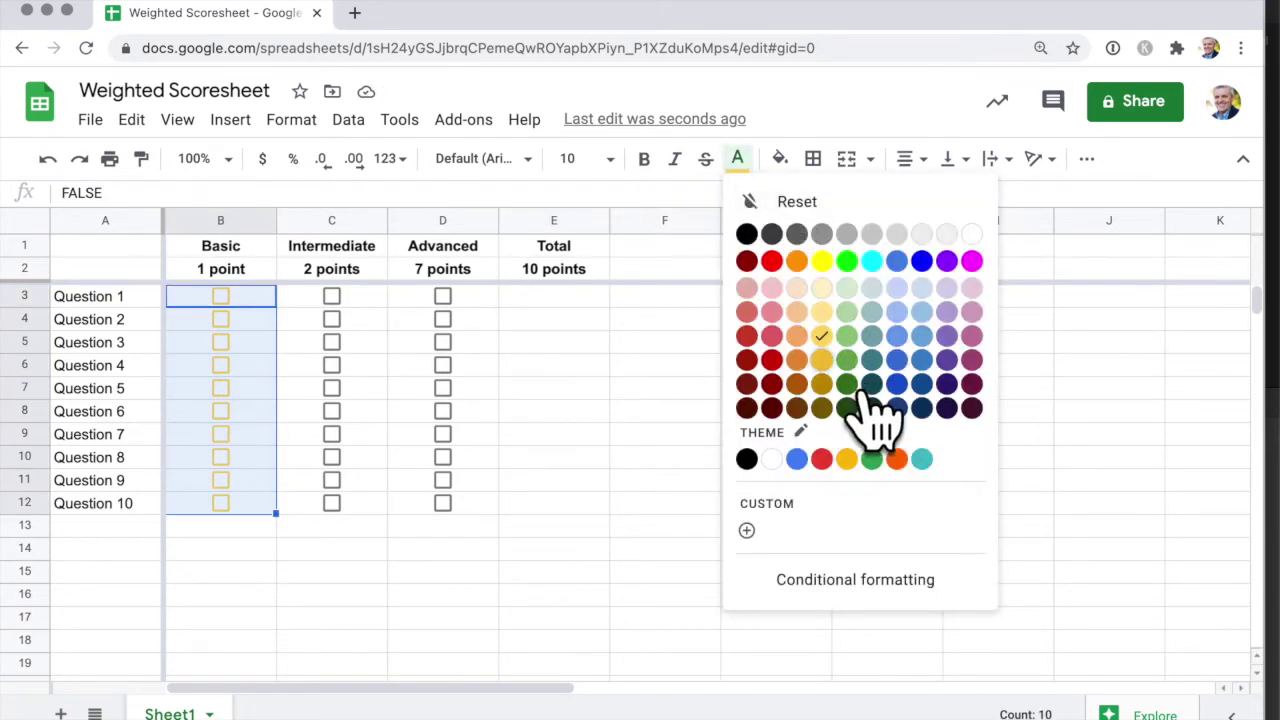
left_click(857, 385)
Set the text color of the Intermediate checkboxes in C3:C12 to green.
left_click(385, 302)
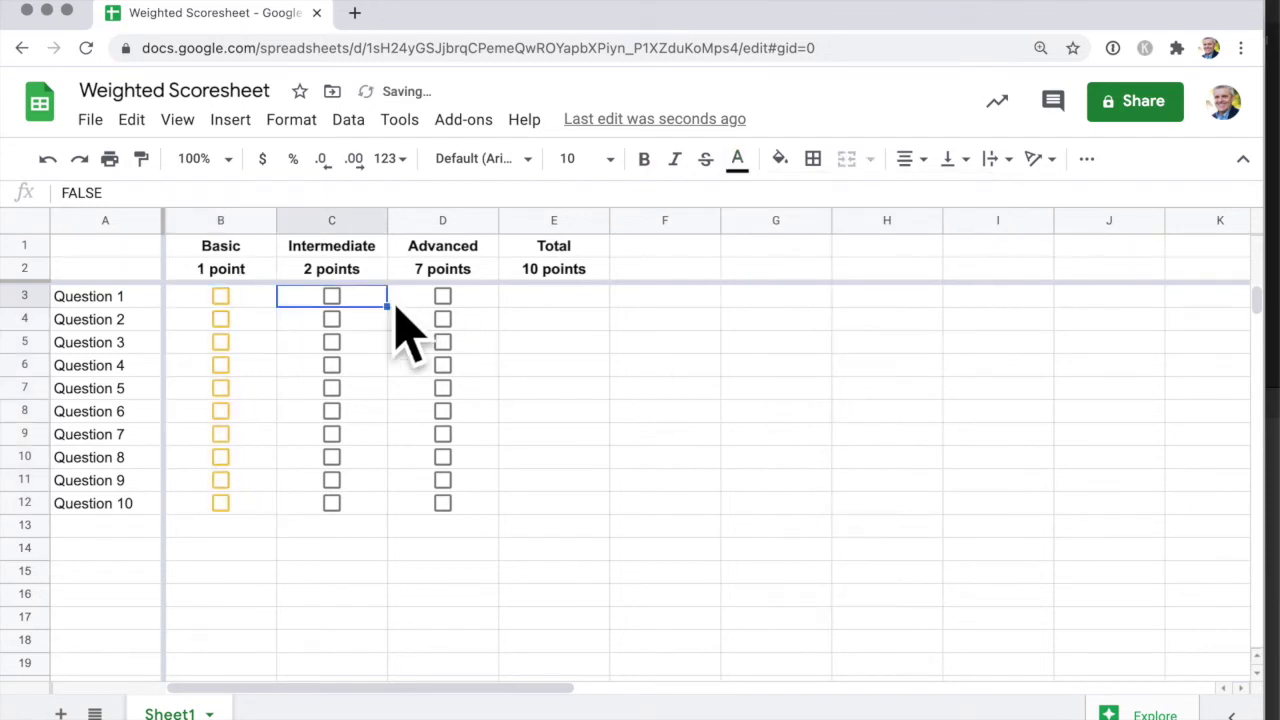
left_click(372, 512, "shift")
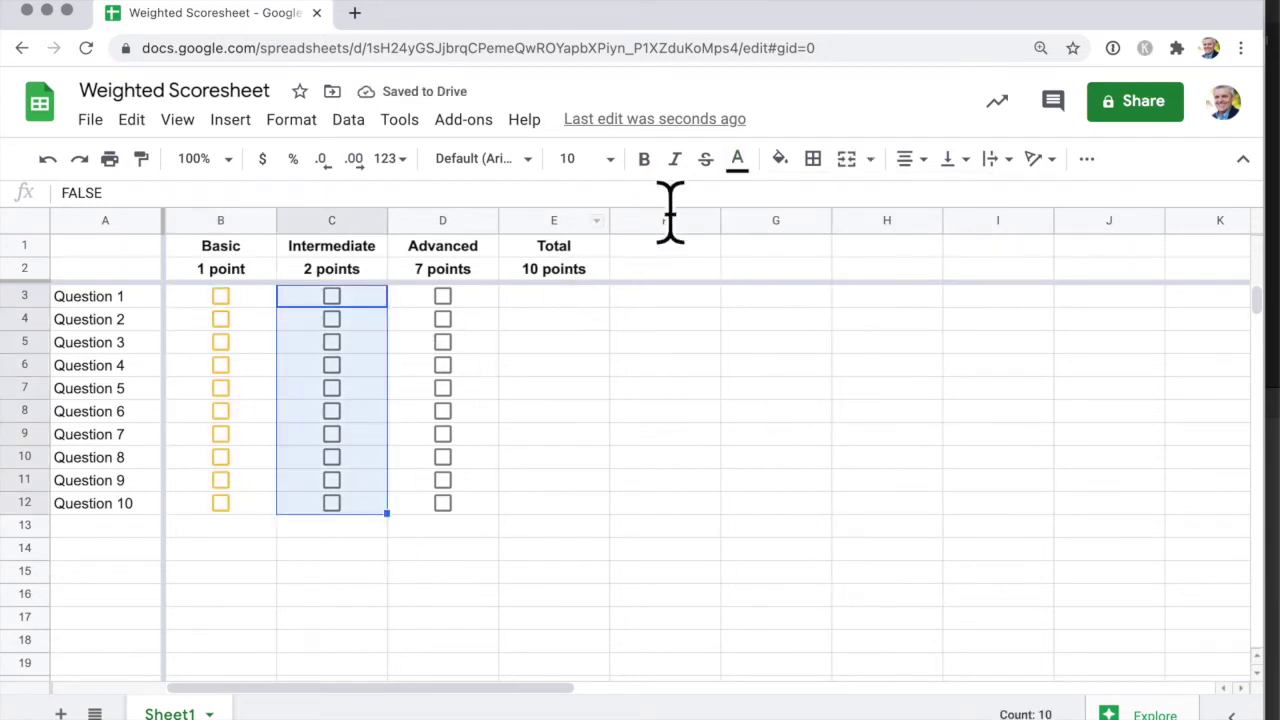
left_click(738, 160)
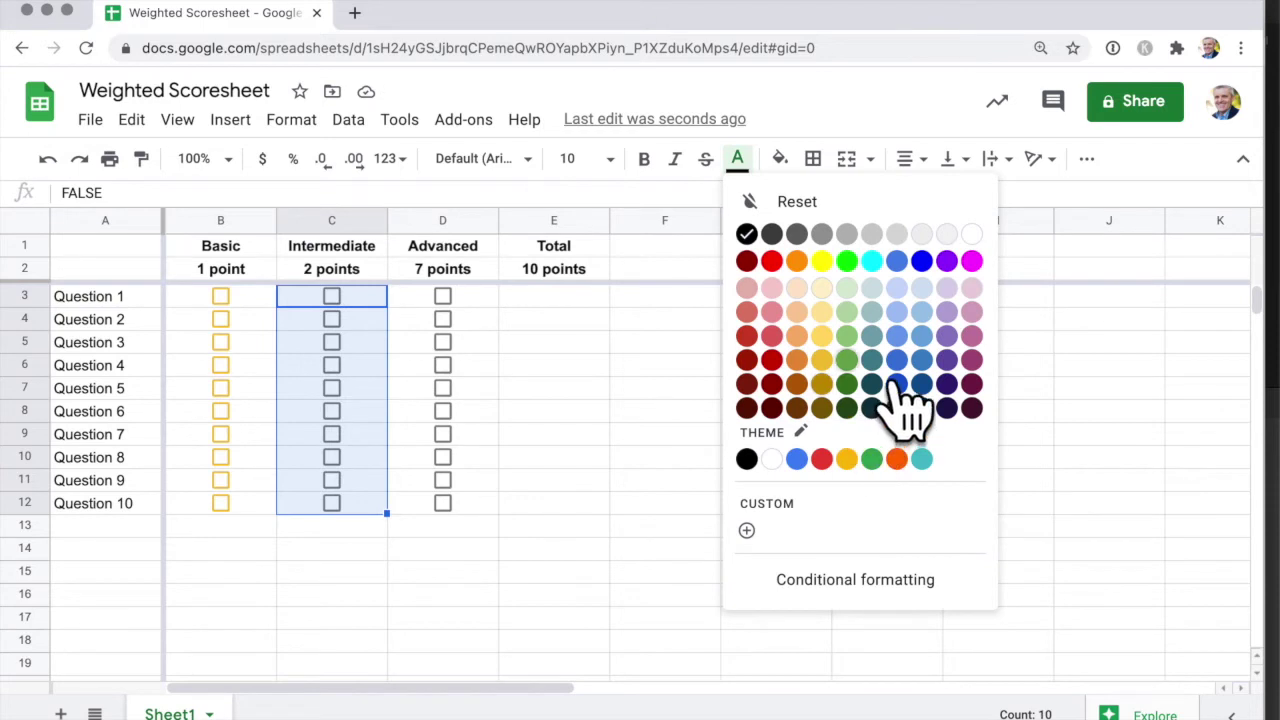
left_click(870, 375)
Set the text color of the Advanced checkboxes in D3:D12 to blue.
left_click(492, 307)
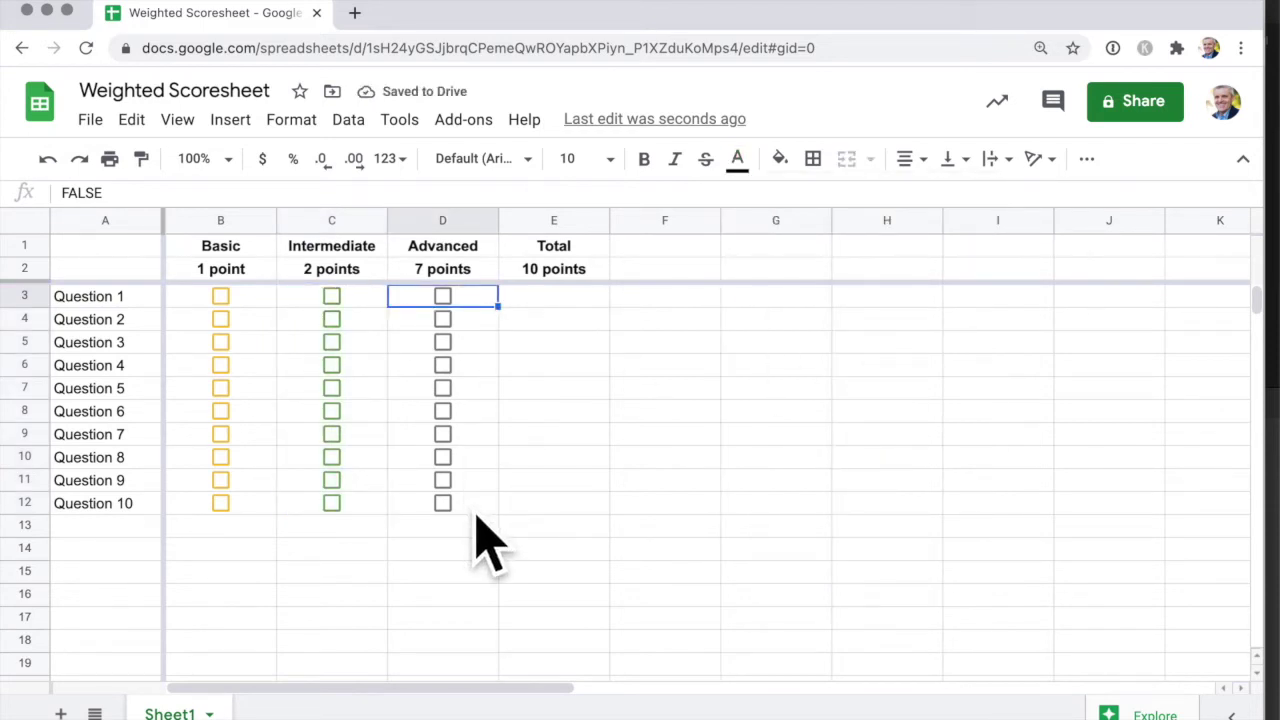
key("ctrl+shift+Down")
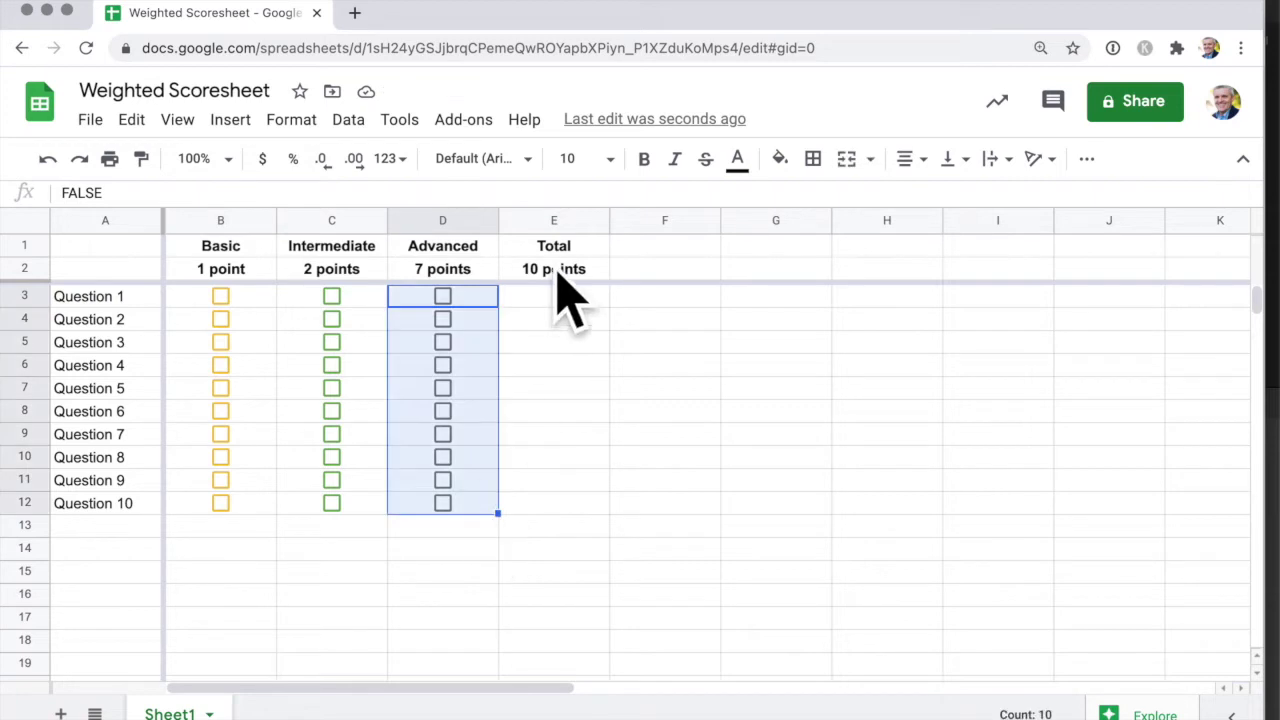
left_click(737, 158)
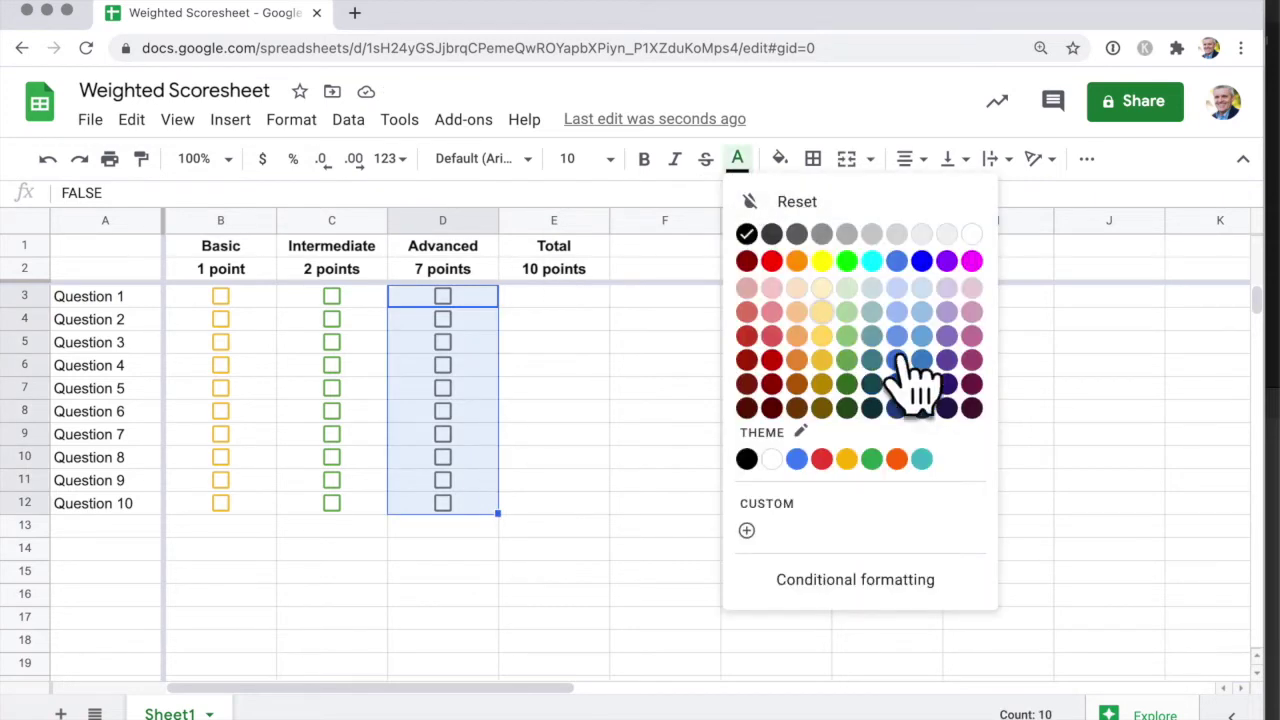
left_click(922, 386)
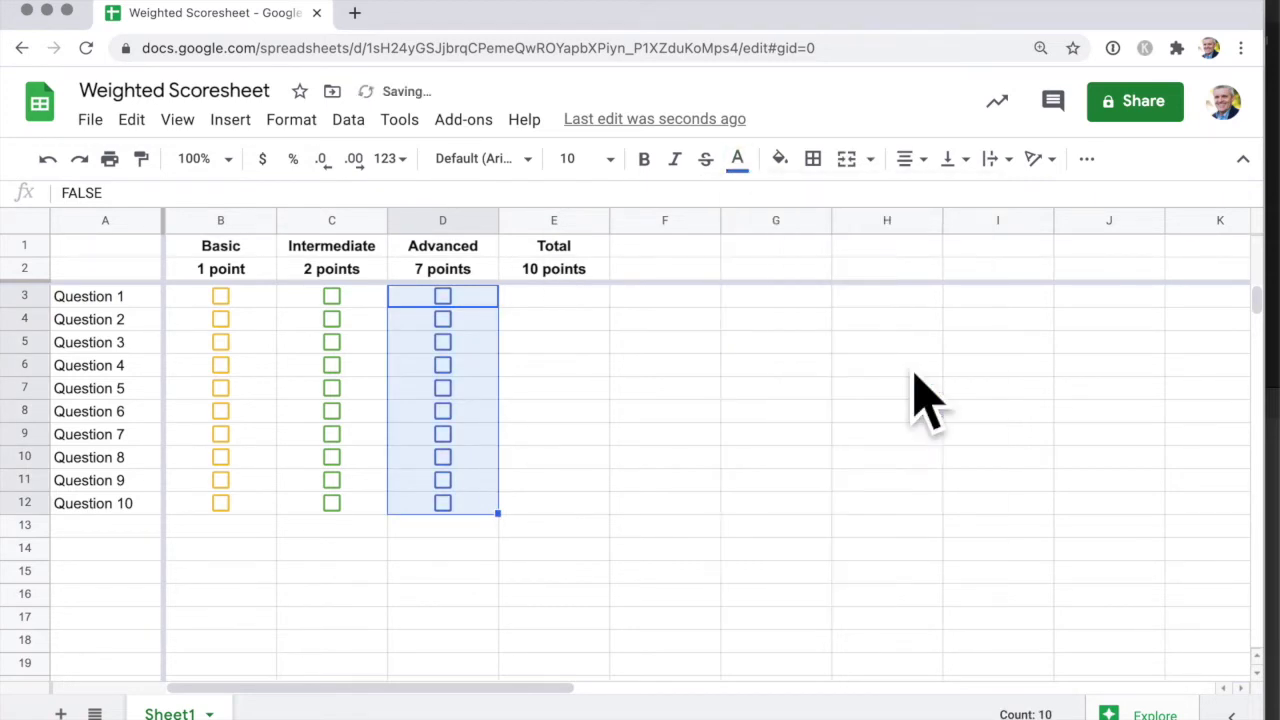
left_click(668, 535)
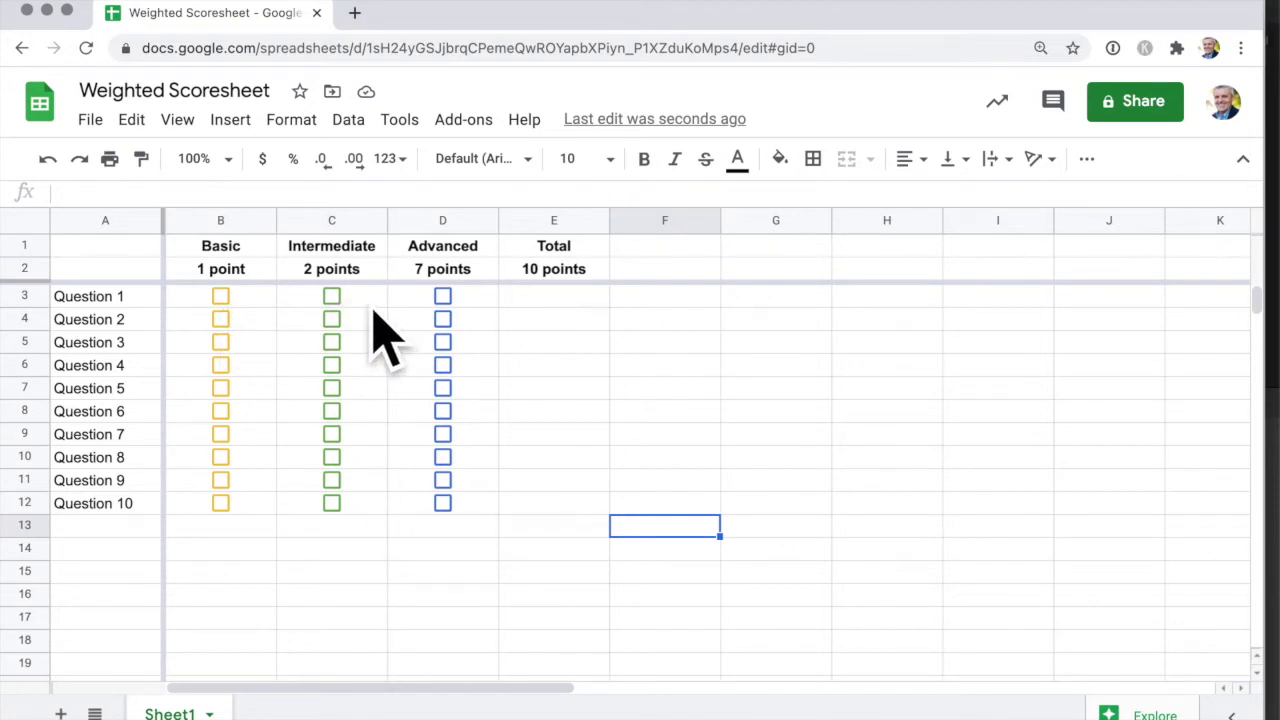
Give the Basic checkboxes in B3:B12 custom cell values through data validation: 1 when checked and 0 when unchecked.
left_click(220, 296)
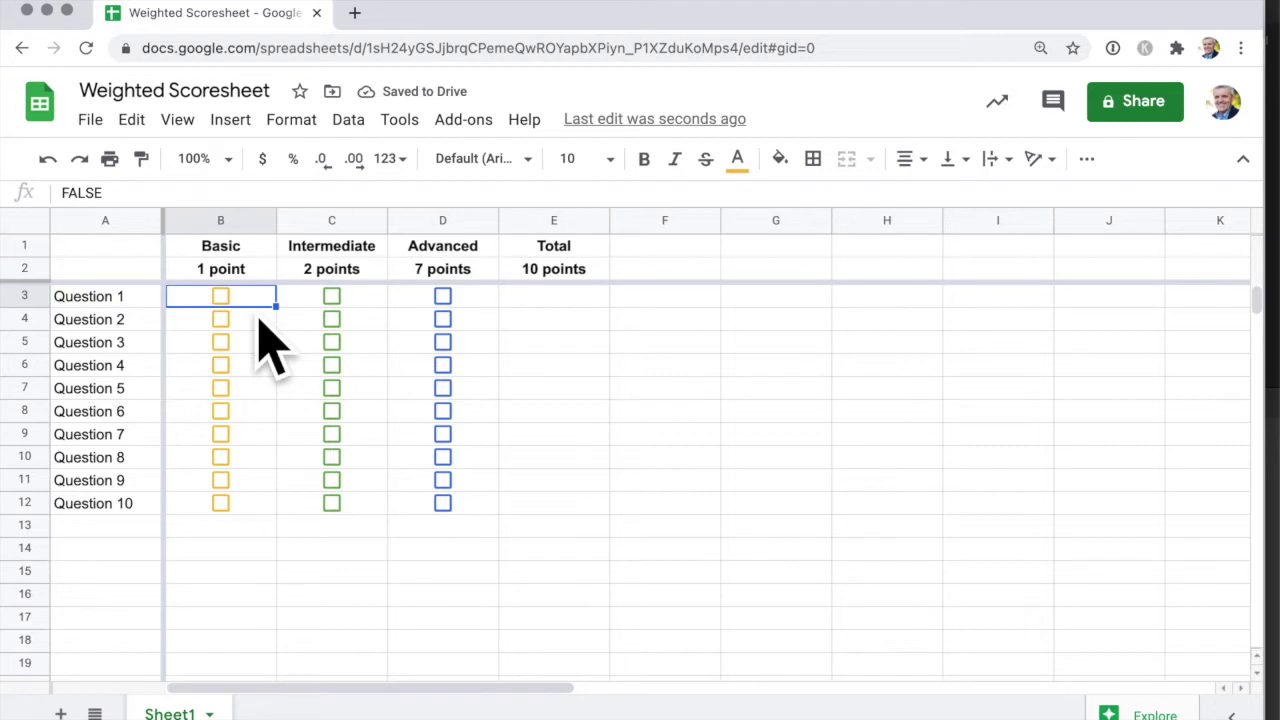
left_click(264, 510, "shift")
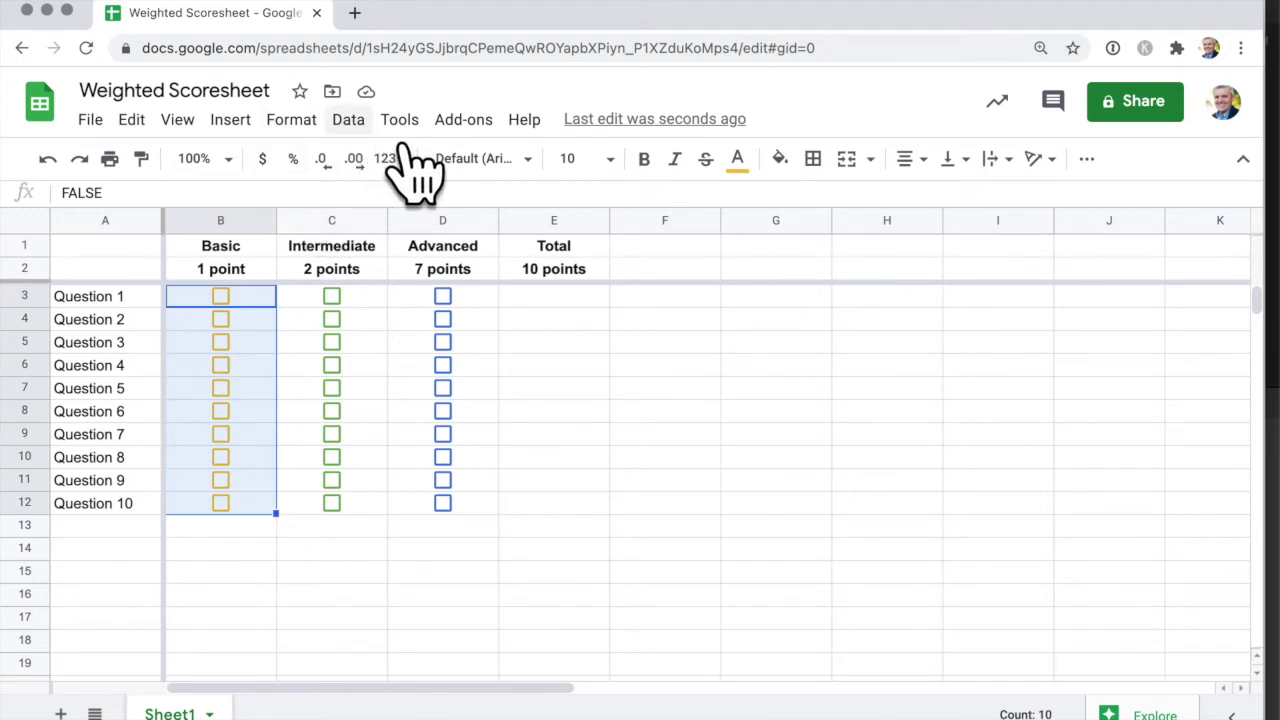
key("ctrl+alt+d")
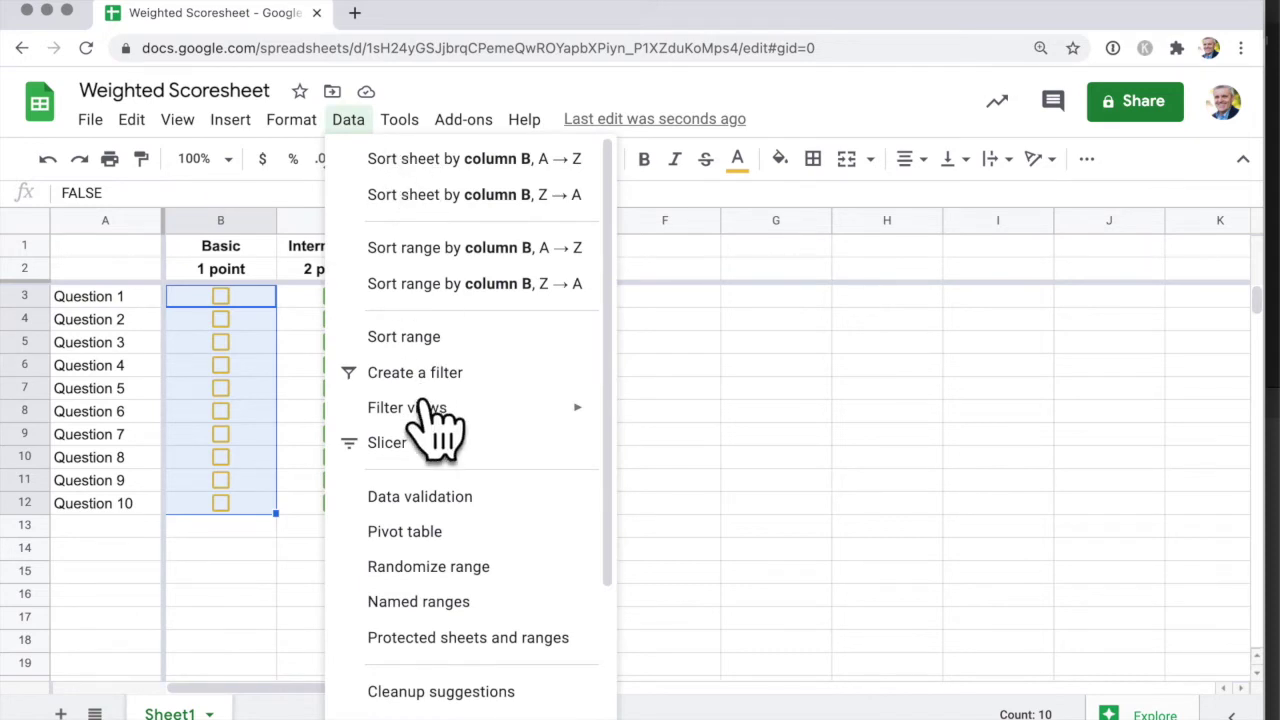
left_click(494, 510)
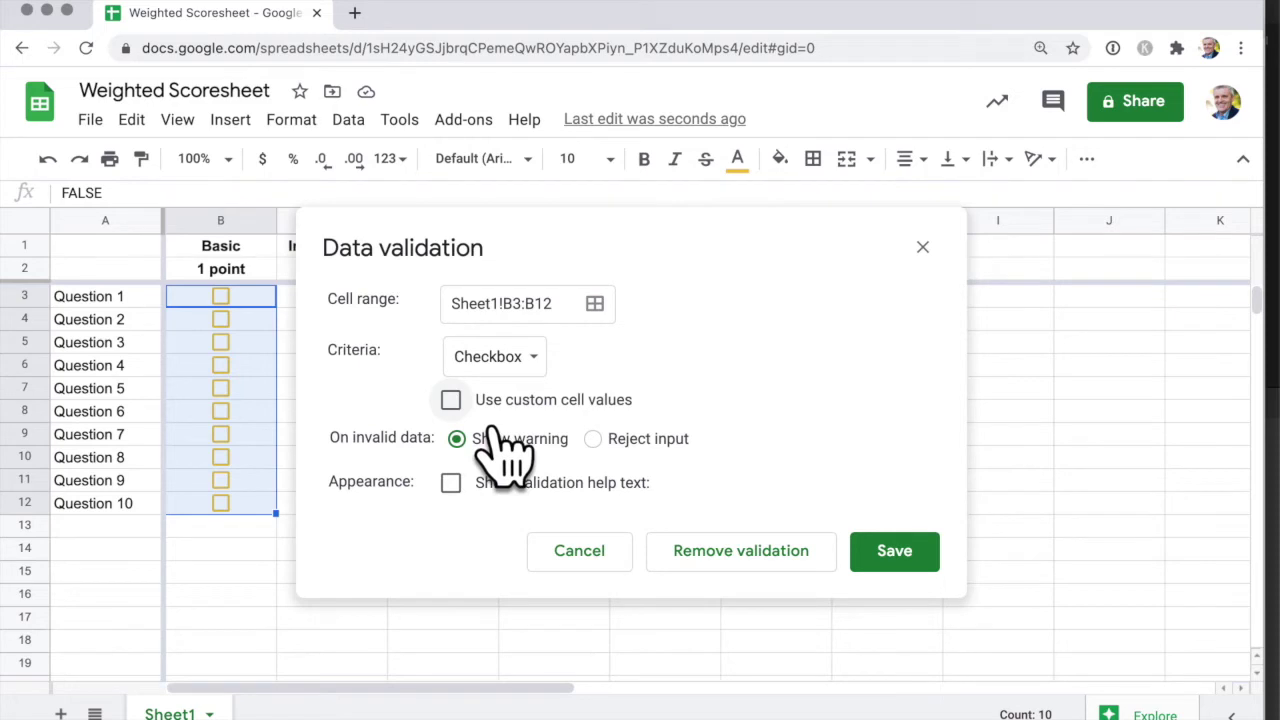
left_click(451, 399)
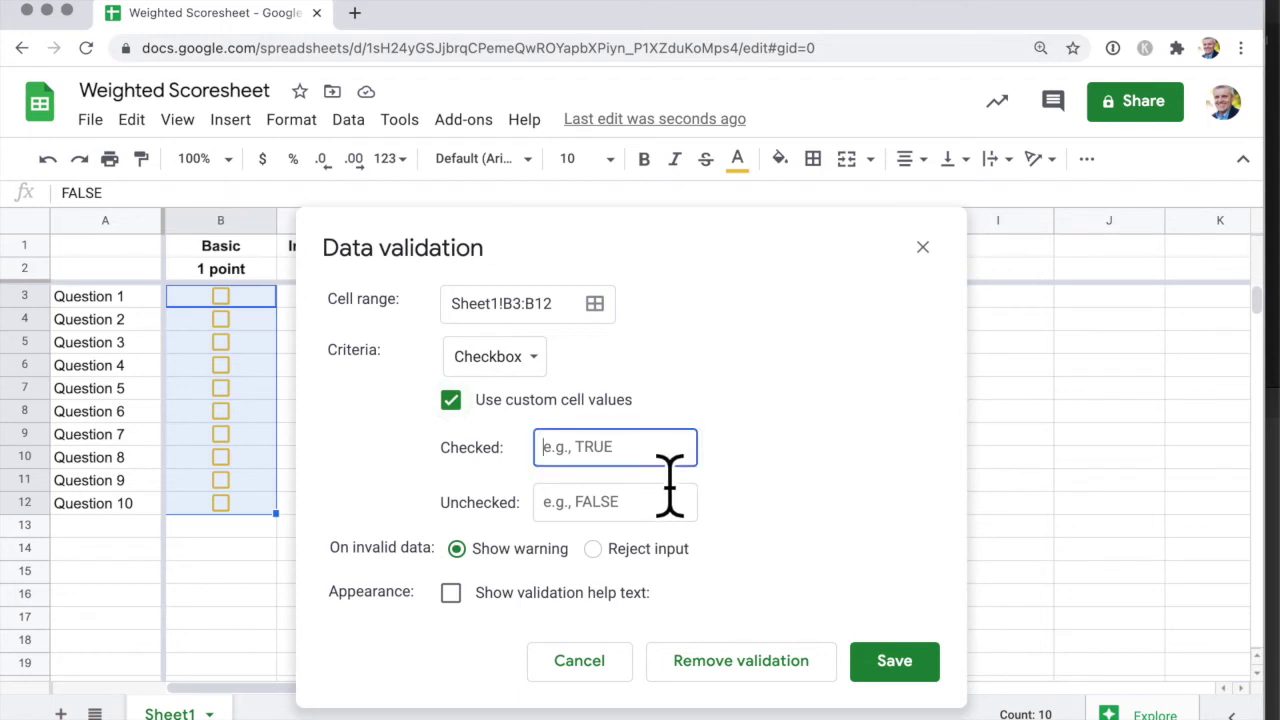
type("1")
left_click(630, 510)
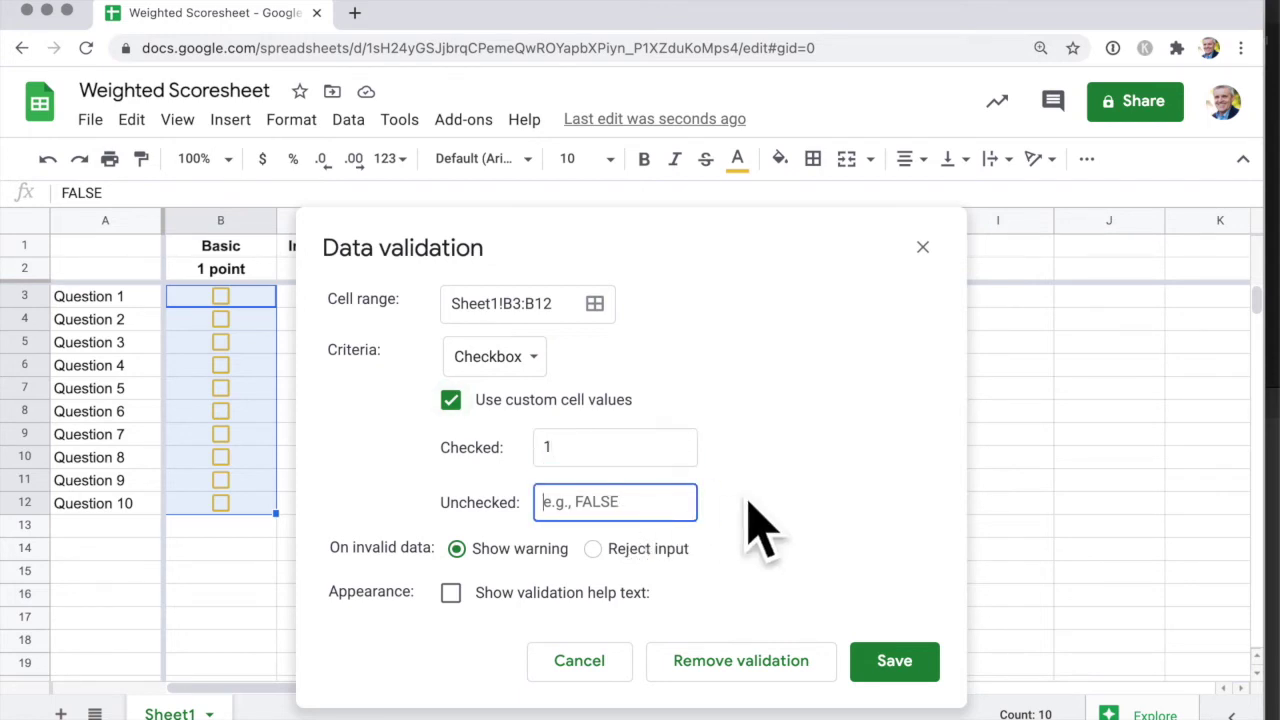
type("0")
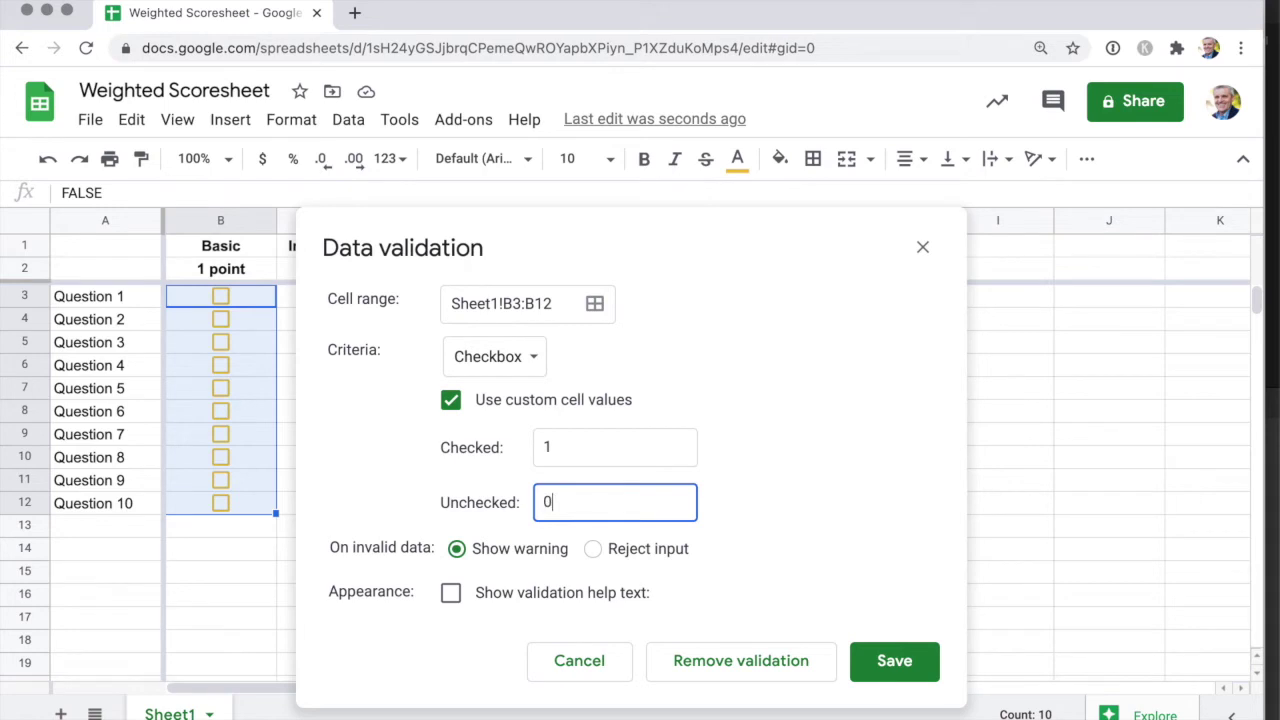
left_click(935, 678)
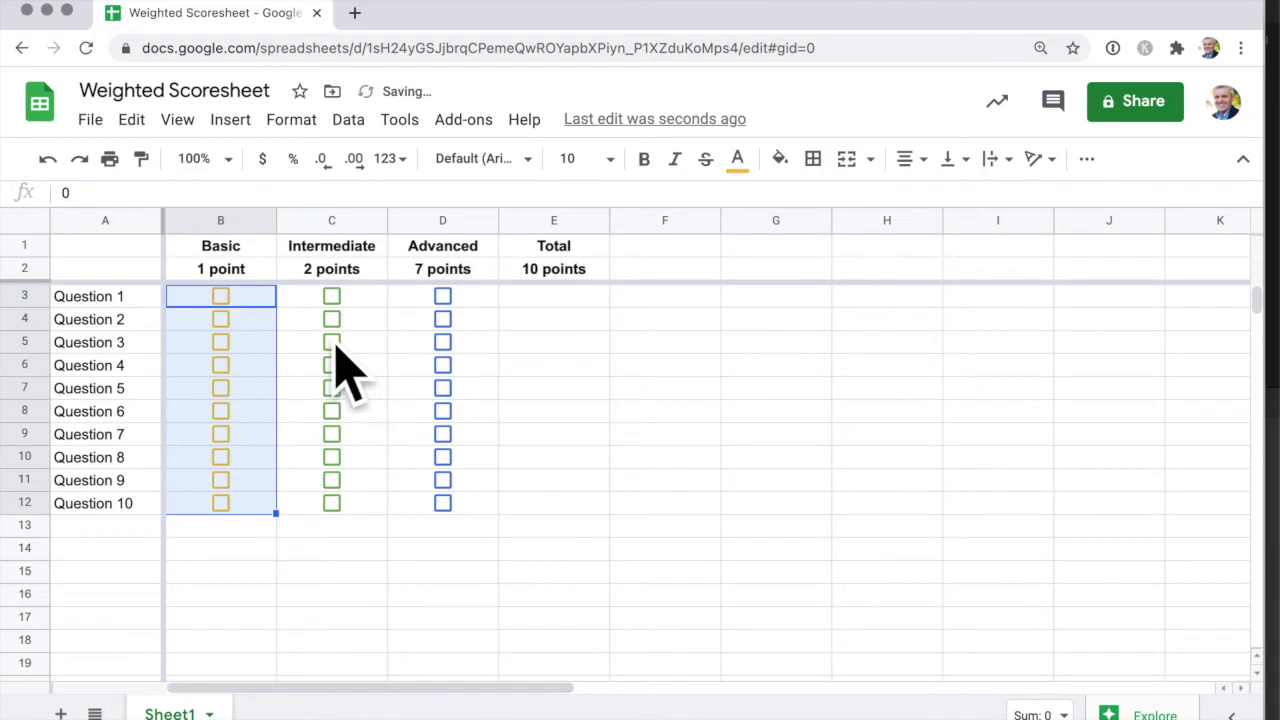
Give the Intermediate checkboxes in C3:C12 custom cell values through data validation: 2 when checked and 0 when unchecked.
key("Right")
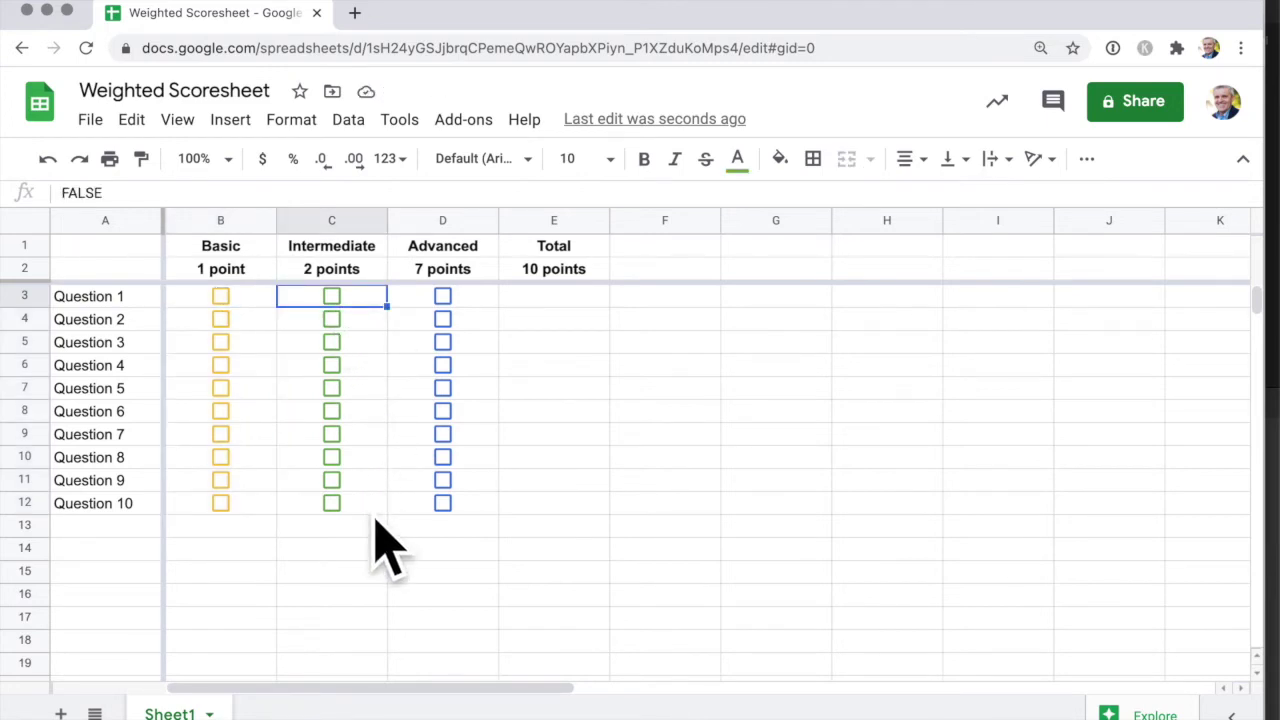
key("ctrl+shift+Down")
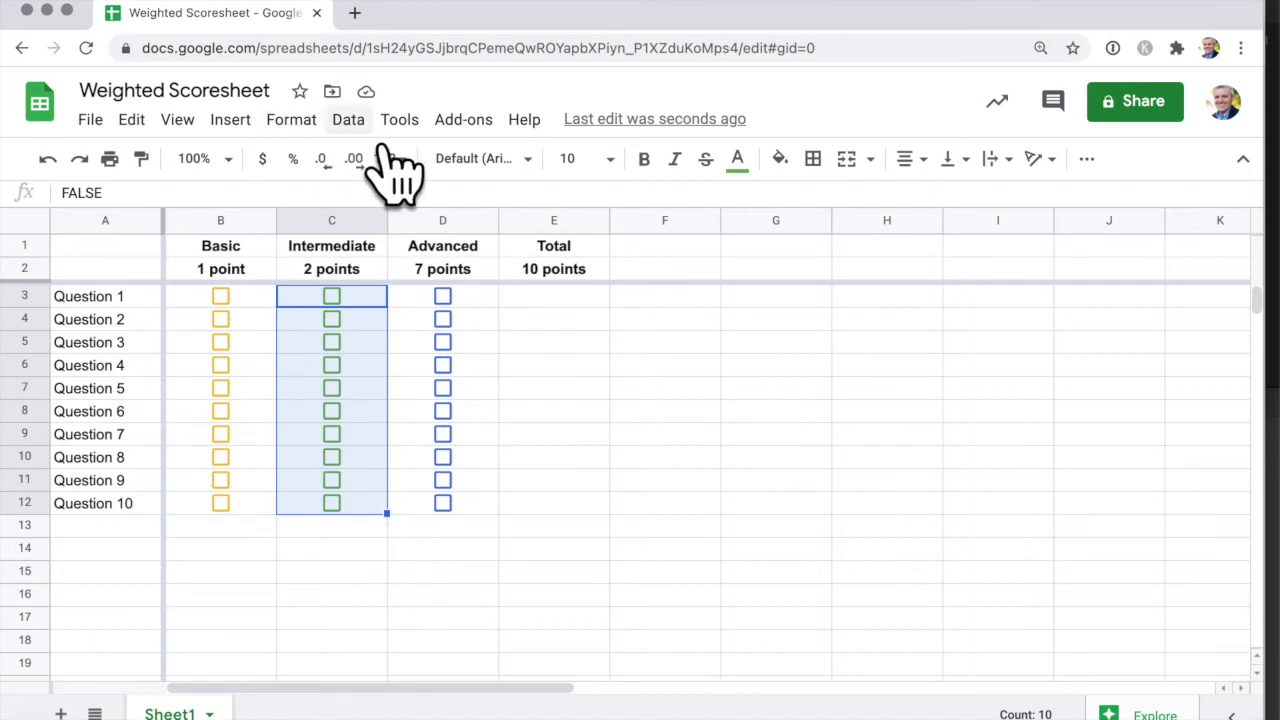
left_click(348, 119)
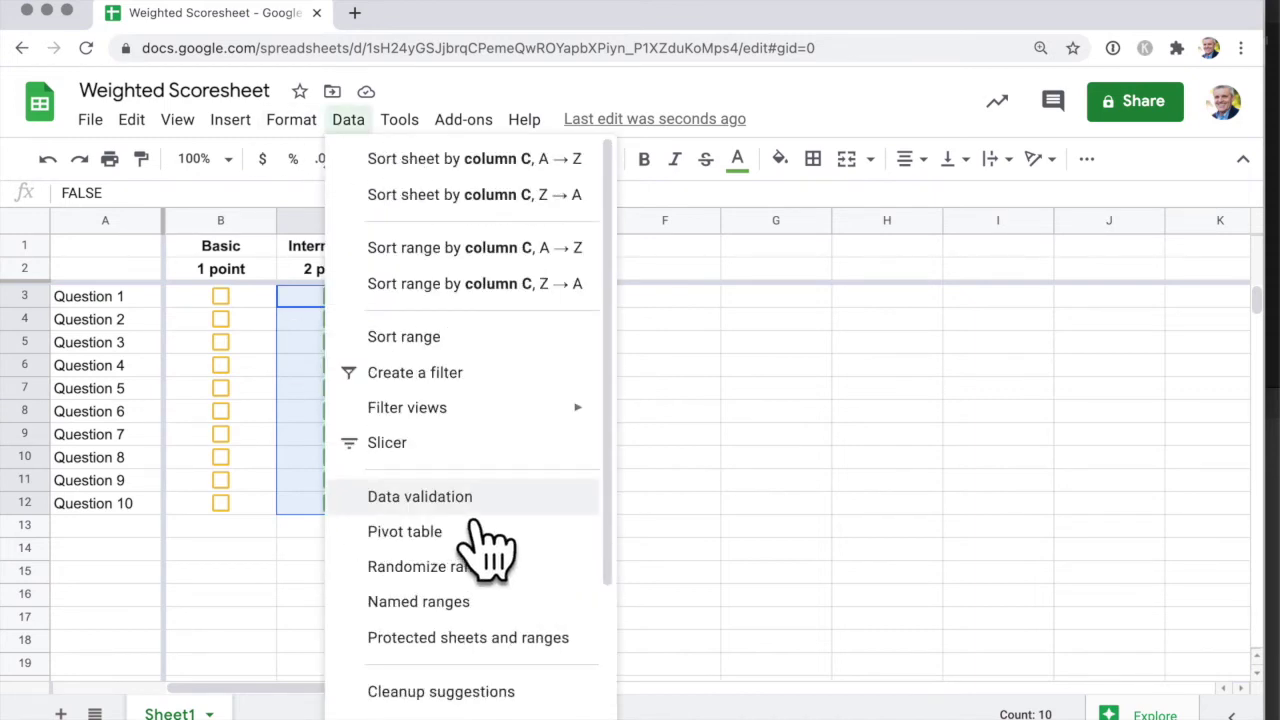
left_click(555, 505)
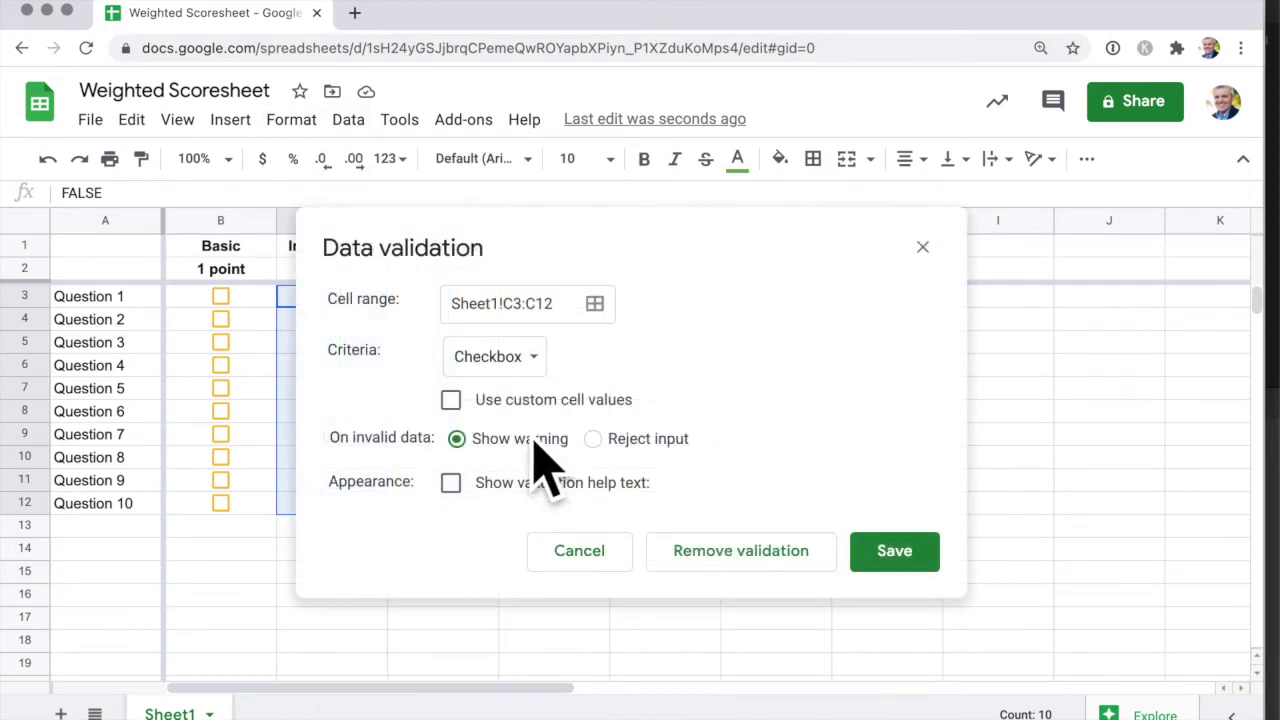
left_click(452, 400)
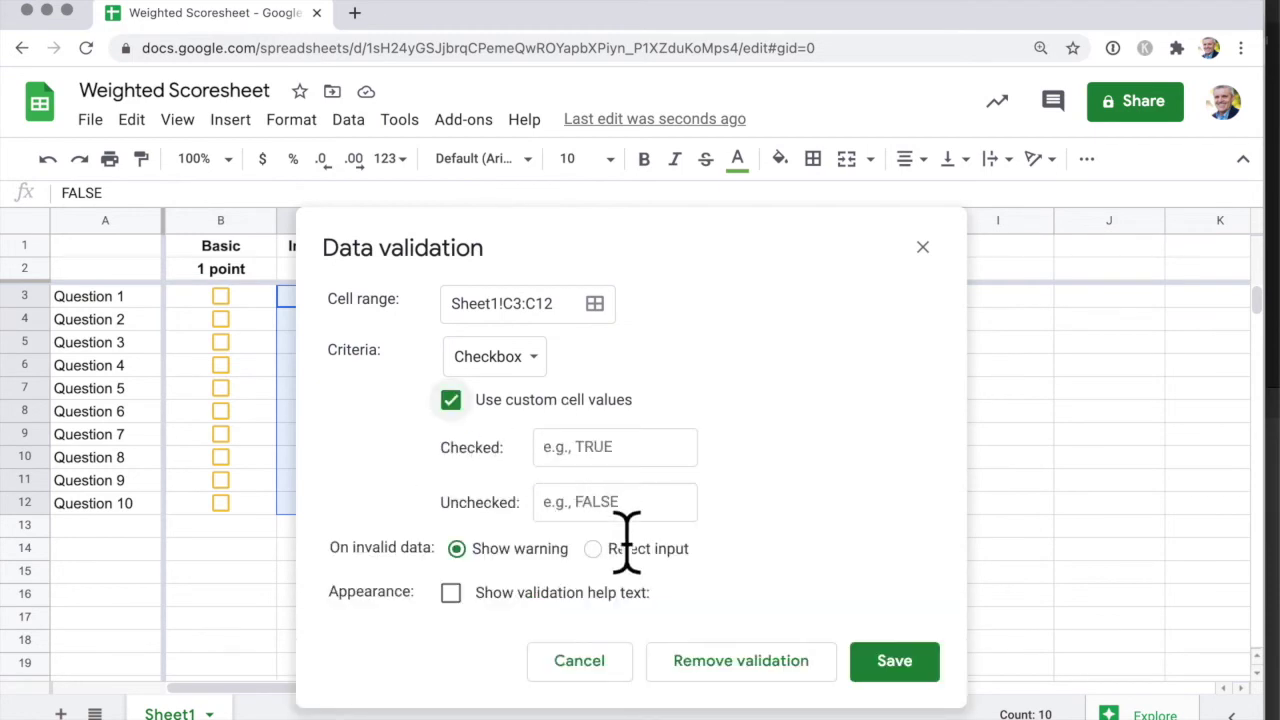
left_click(657, 450)
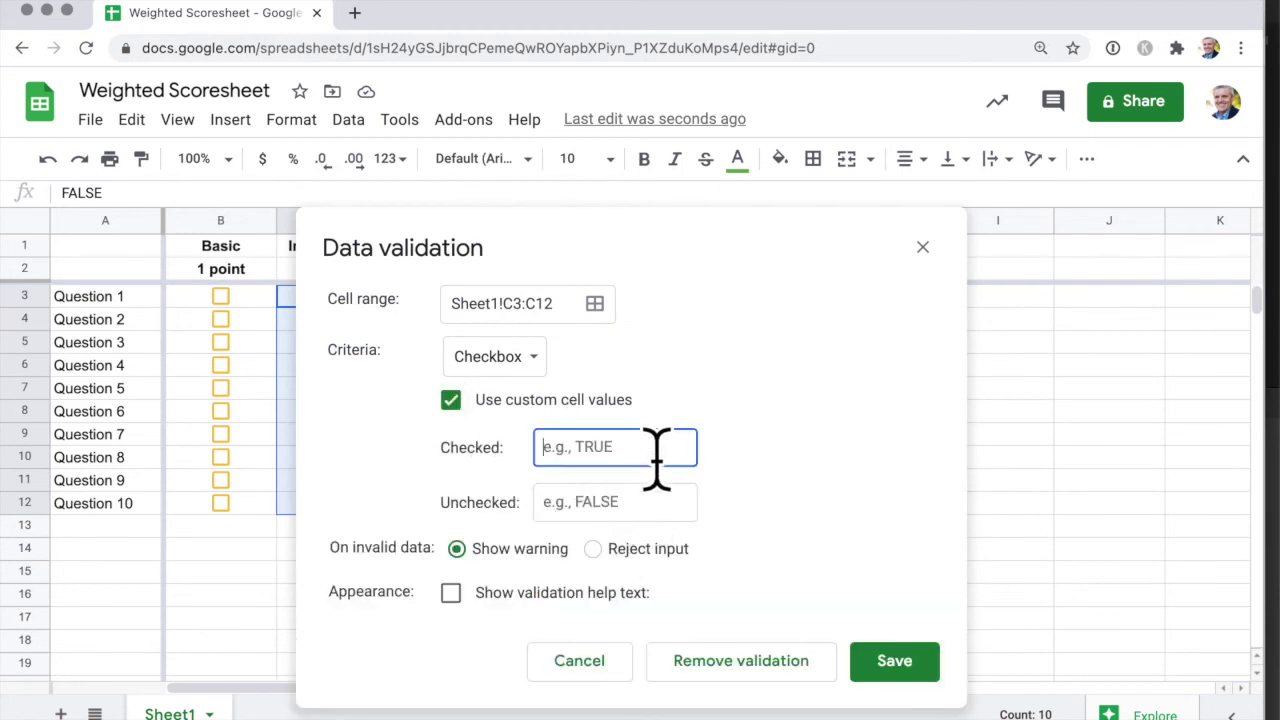
type("2")
left_click(640, 516)
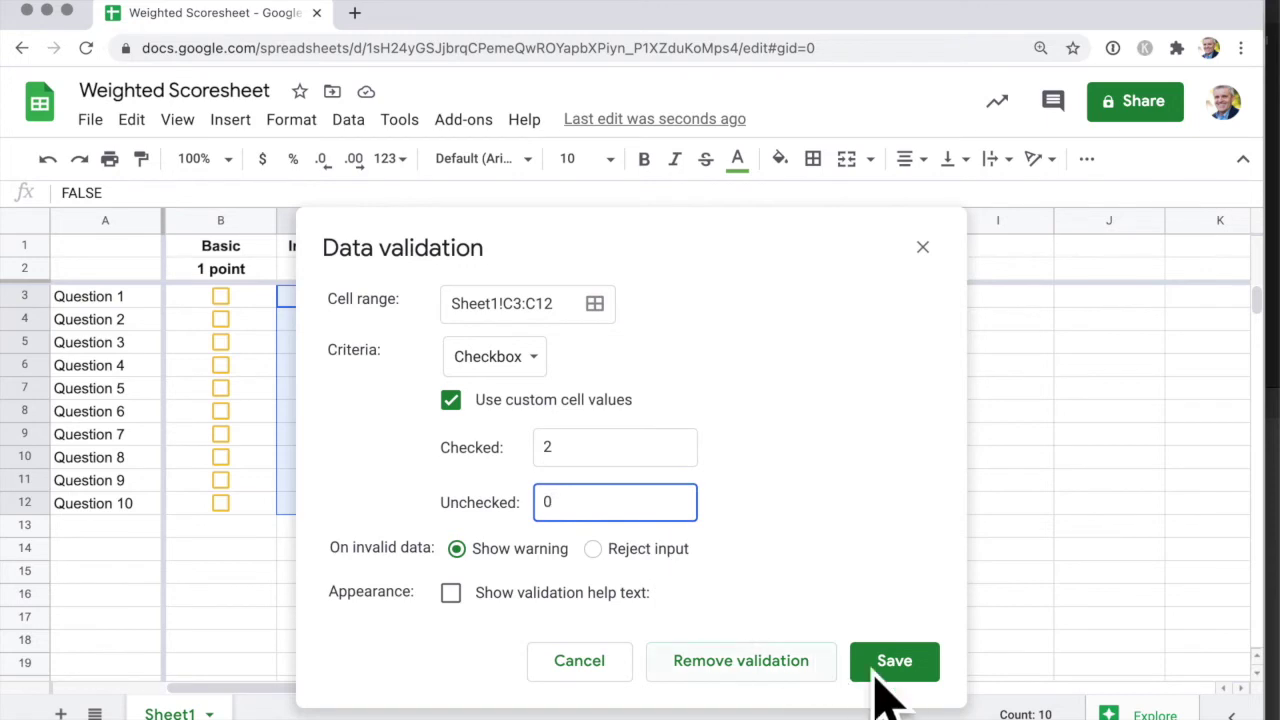
left_click(926, 676)
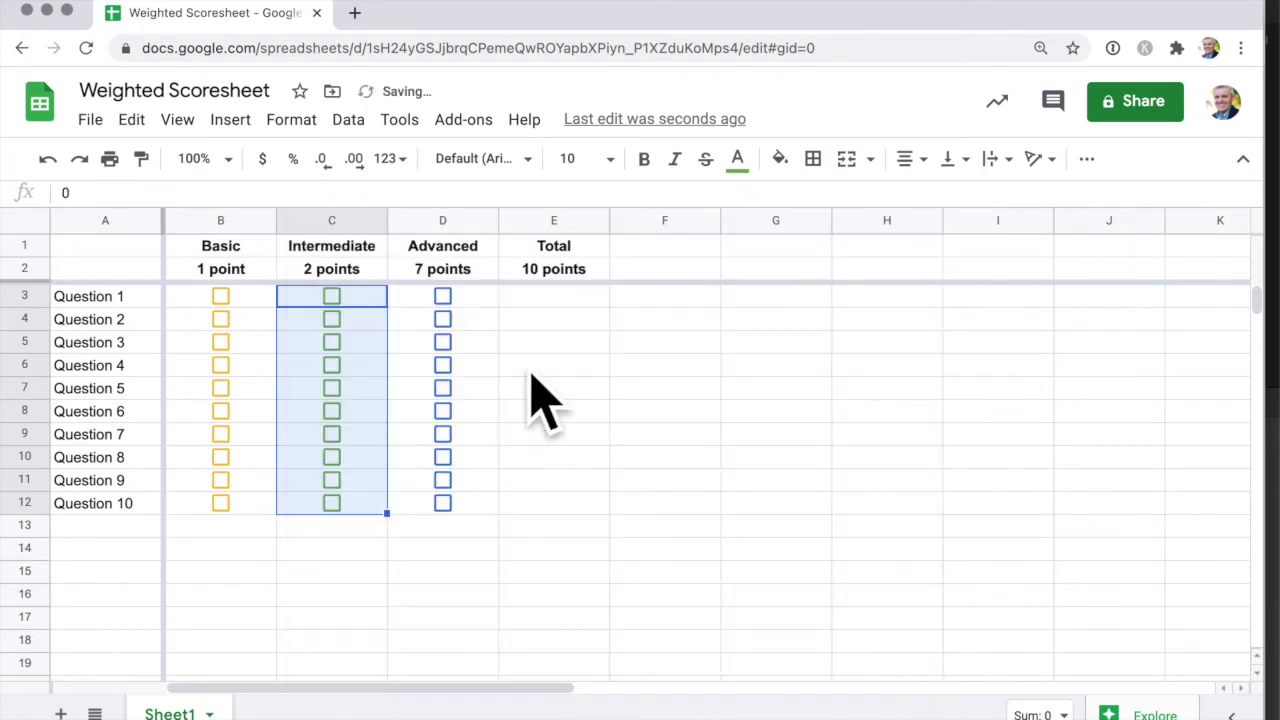
Give the Advanced checkboxes in D3:D12 custom cell values through data validation: 7 when checked and 0 when unchecked.
left_click(487, 302)
left_click(482, 510, "shift")
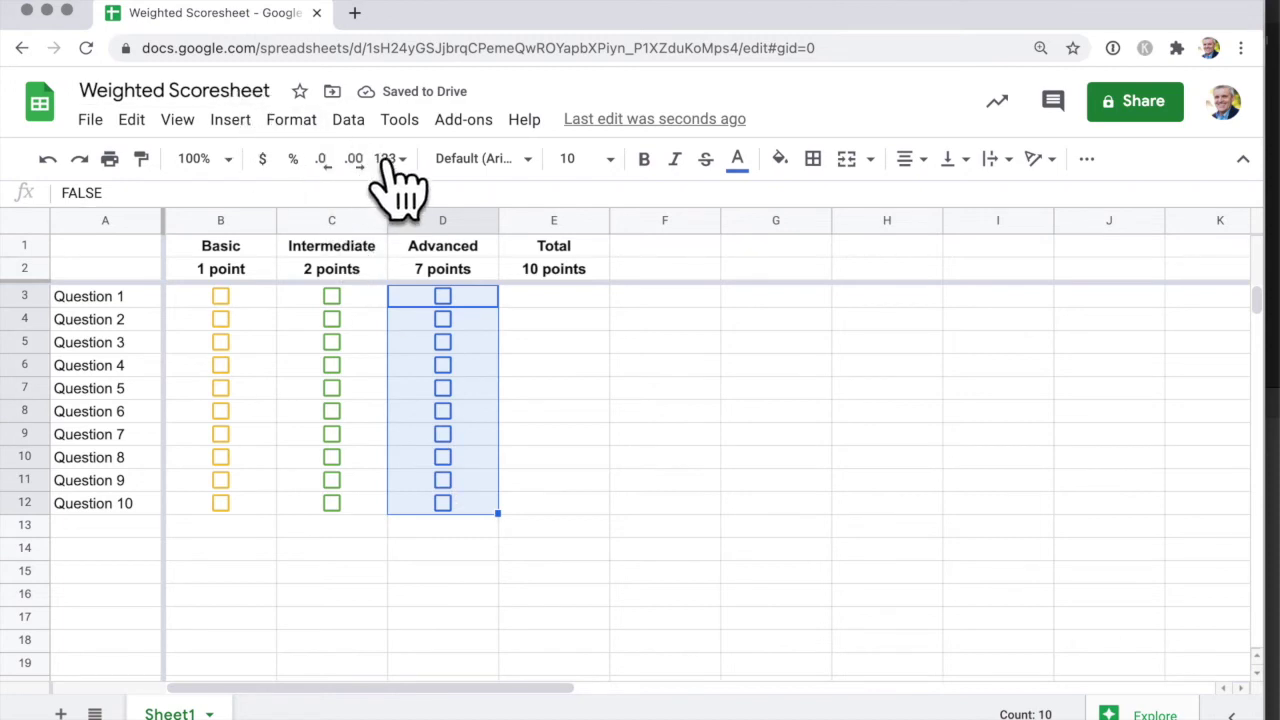
left_click(348, 120)
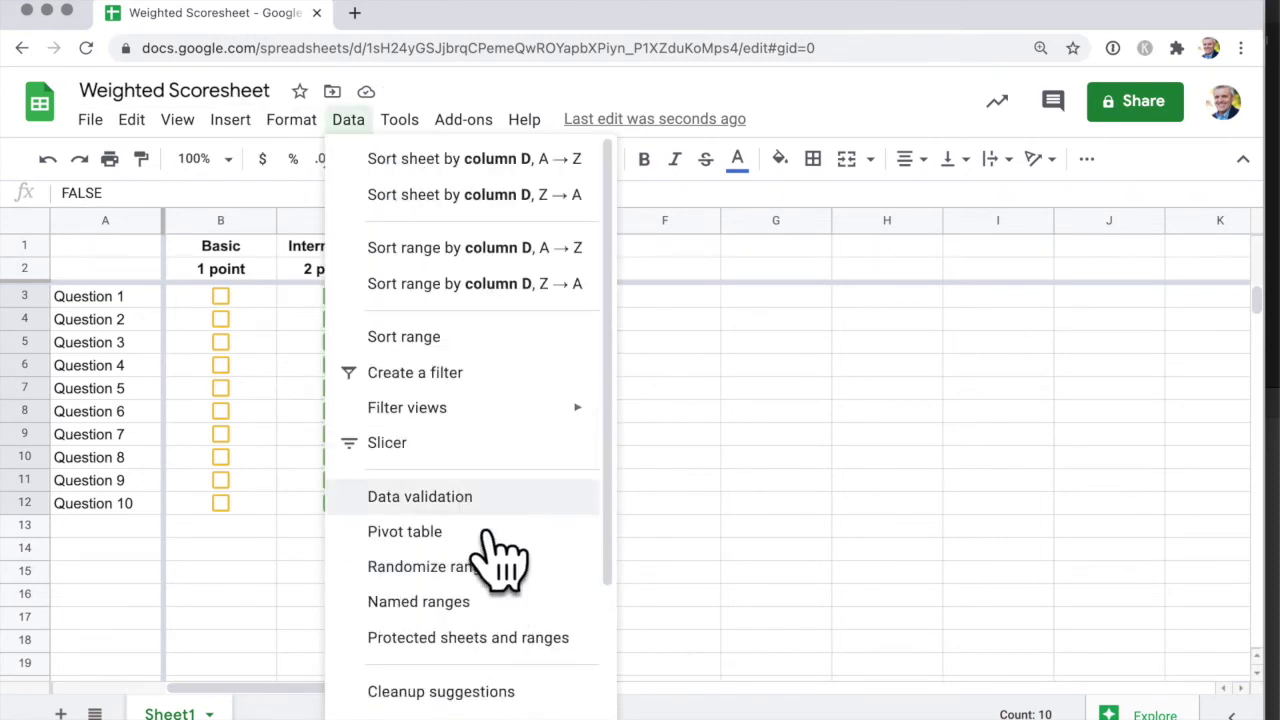
left_click(487, 505)
left_click(455, 400)
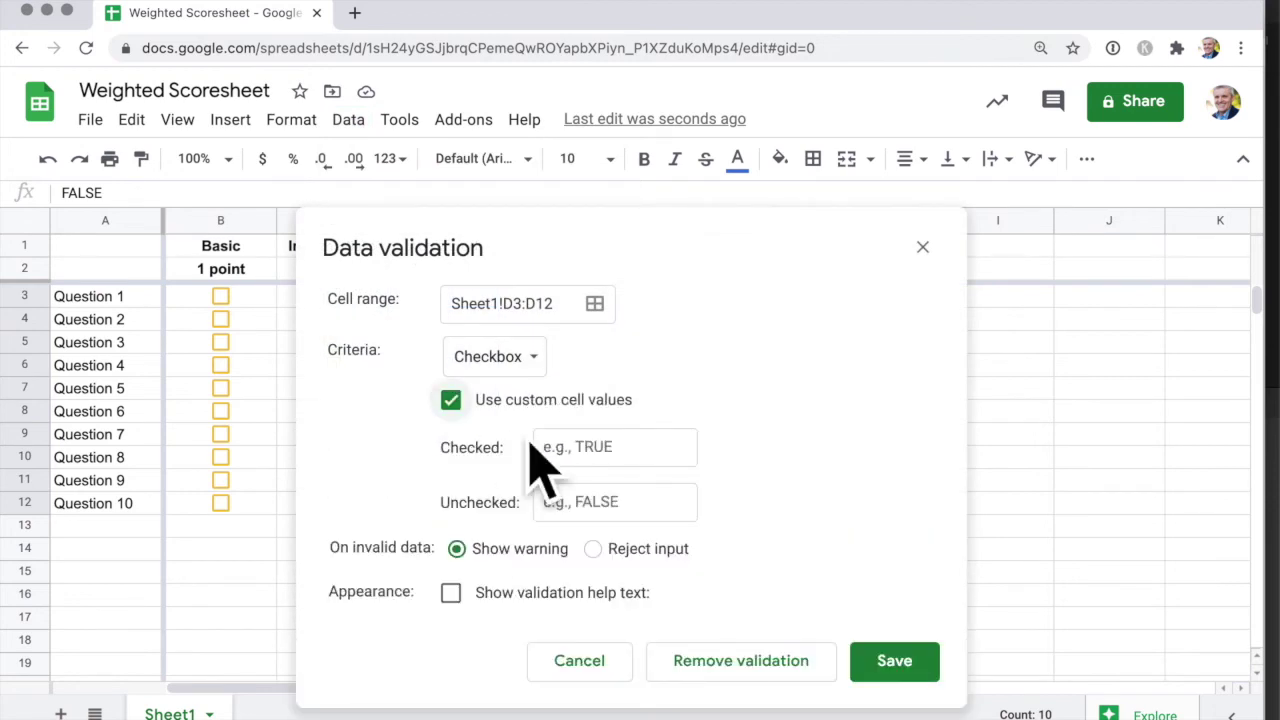
left_click(645, 458)
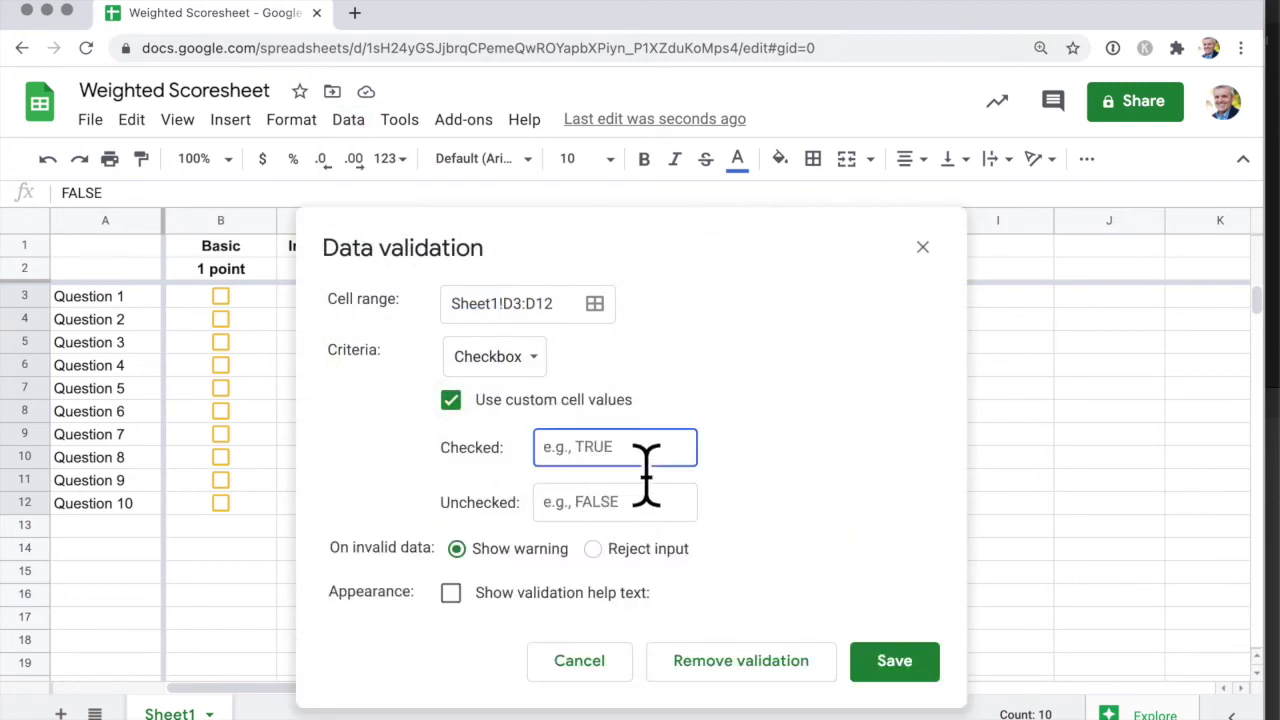
left_click(640, 508)
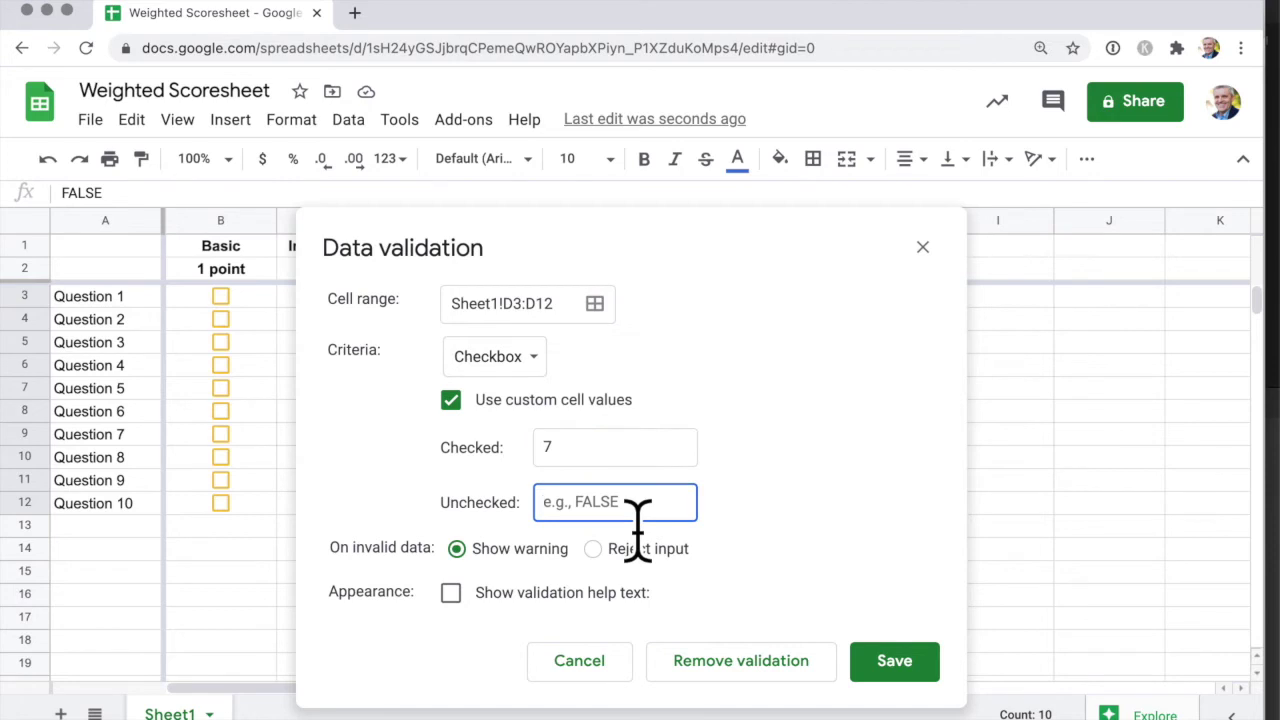
type("0")
key("Return")
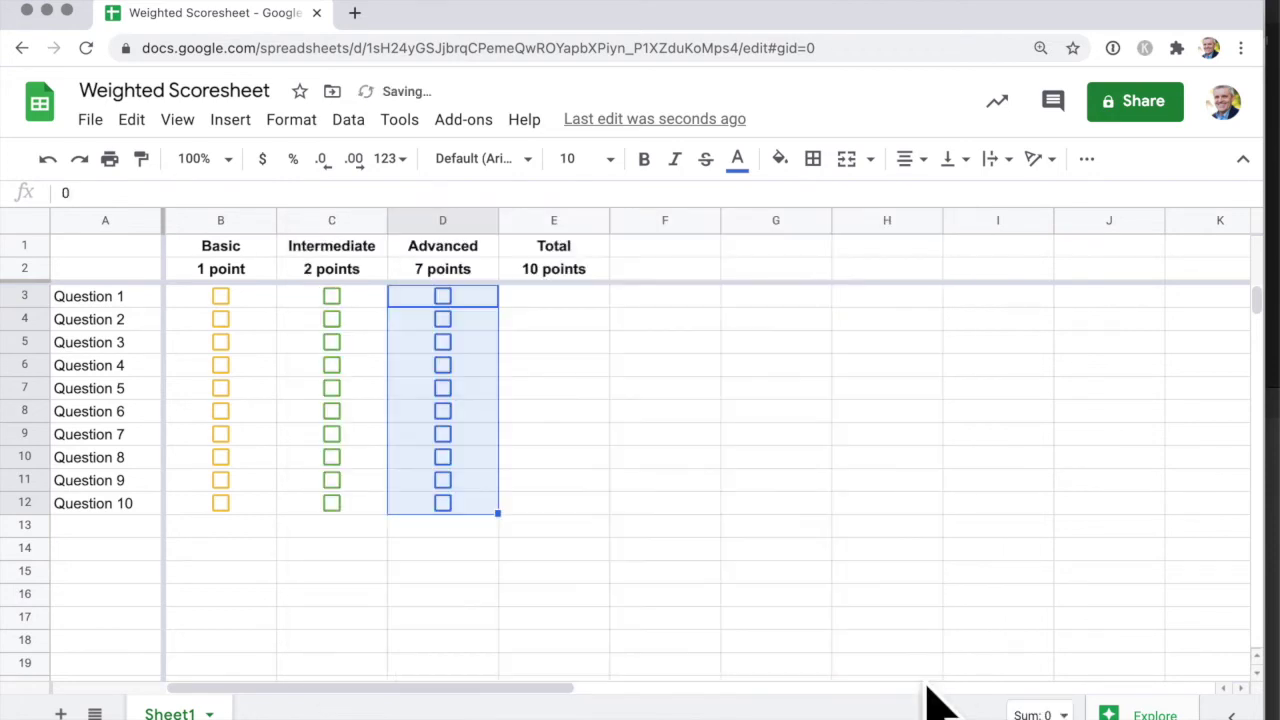
Enter a SUM formula in E3 that adds the Question 1 points in B3:D3.
left_click(590, 300)
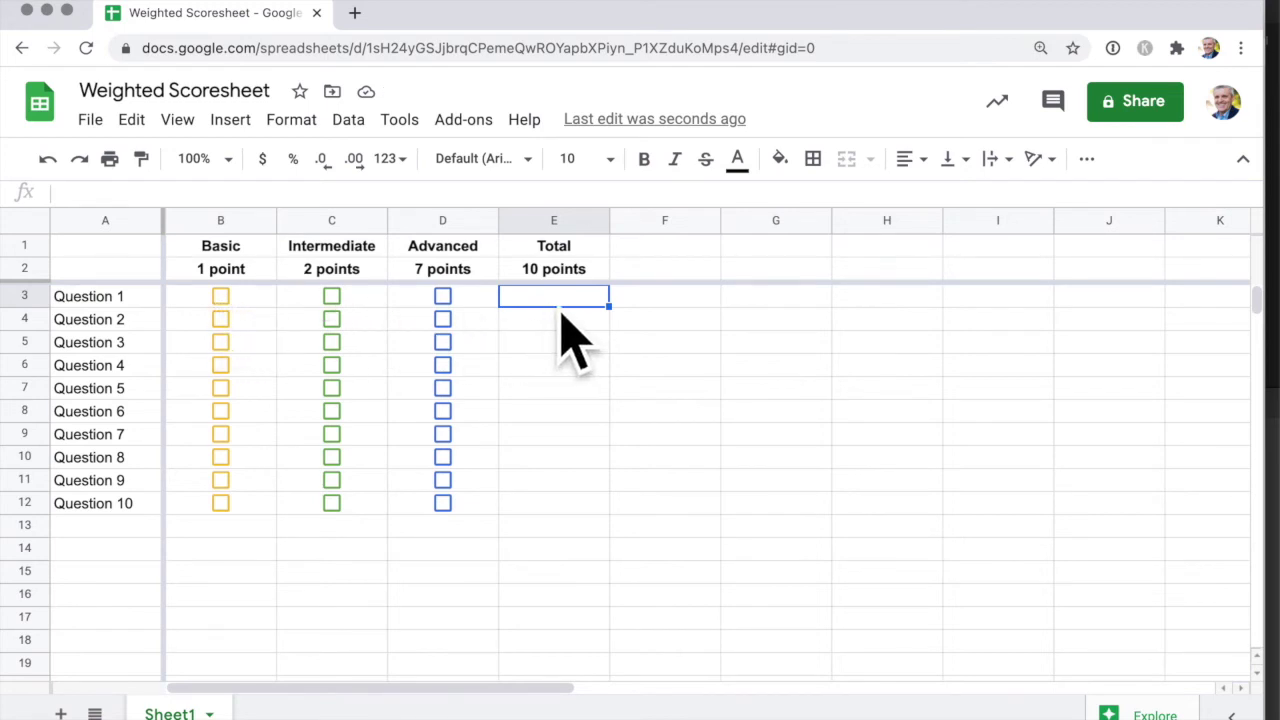
type("=sum(")
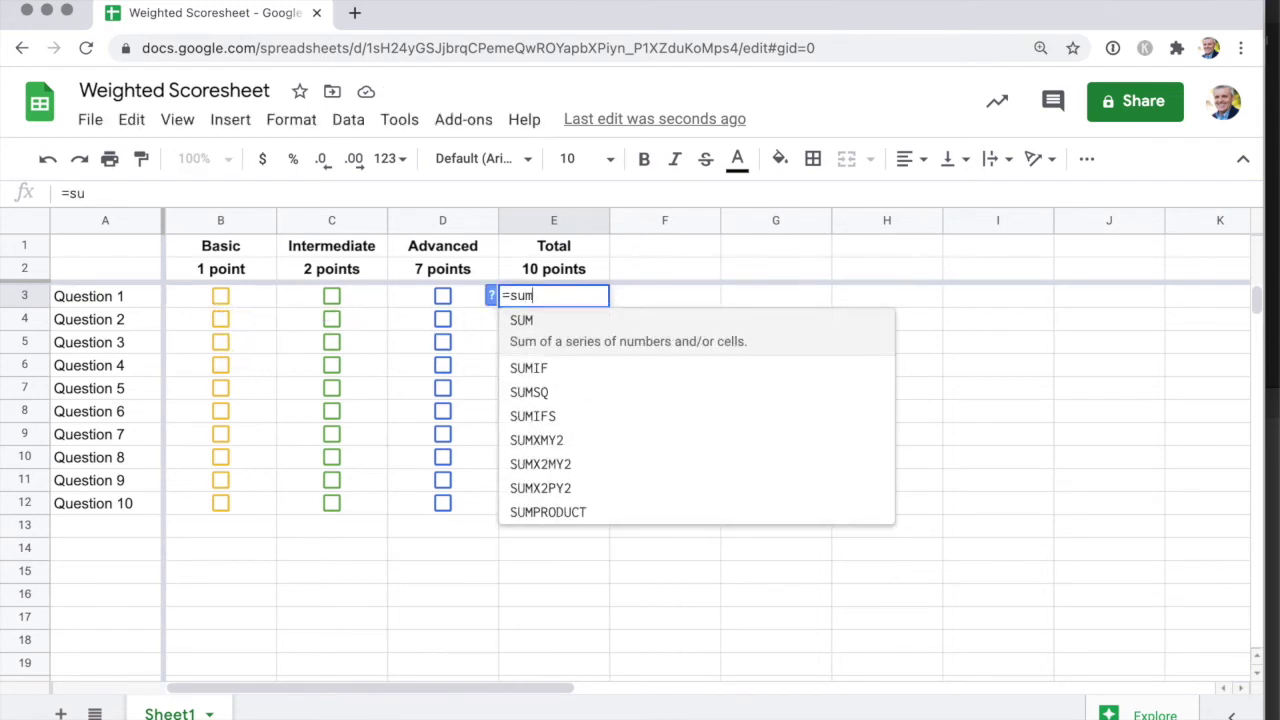
left_click(255, 300)
left_click(380, 300, "shift")
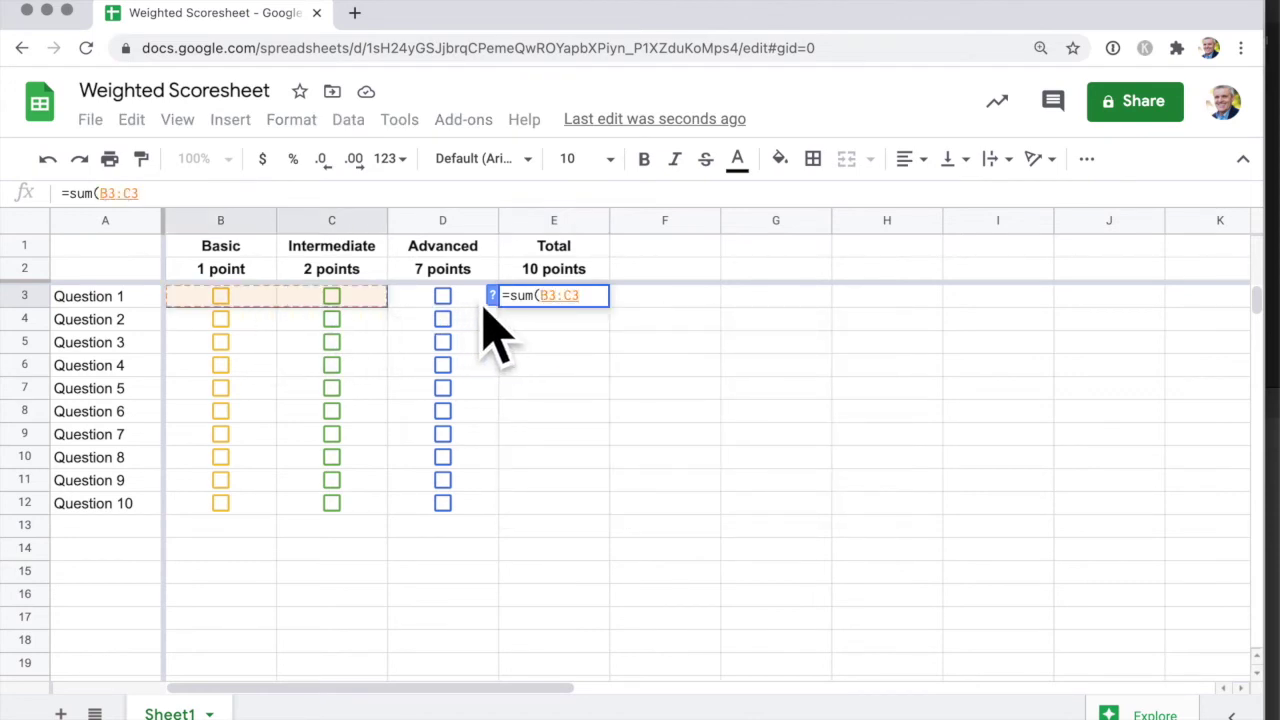
left_click(480, 296, "shift")
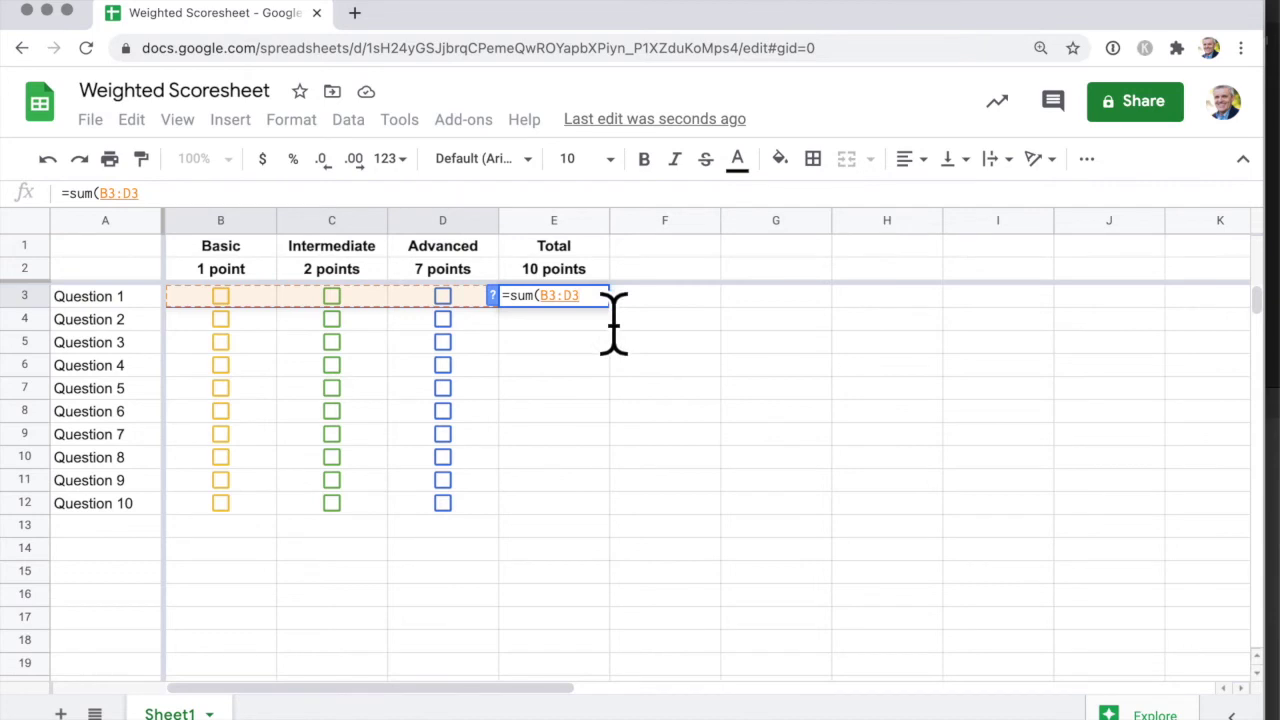
key("Return")
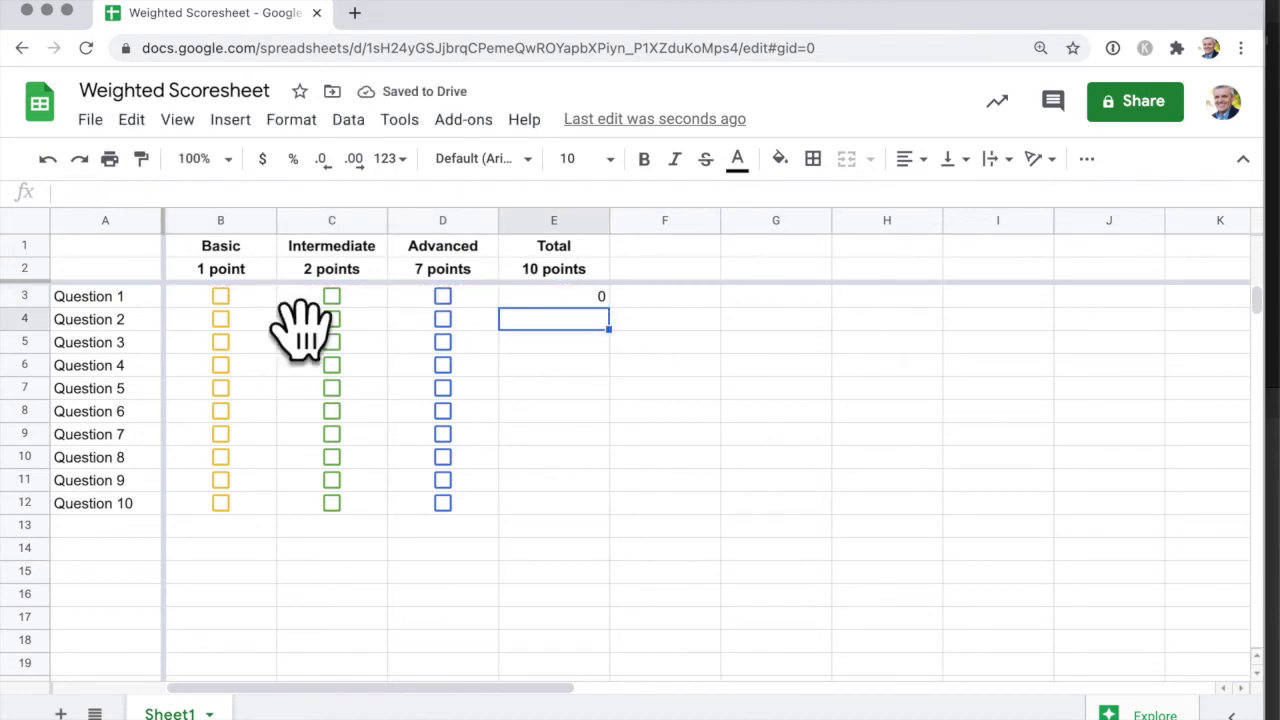
Test the Question 1 total by ticking Basic and Intermediate, clearing Basic, ticking Advanced and ticking Basic again.
left_click(220, 296)
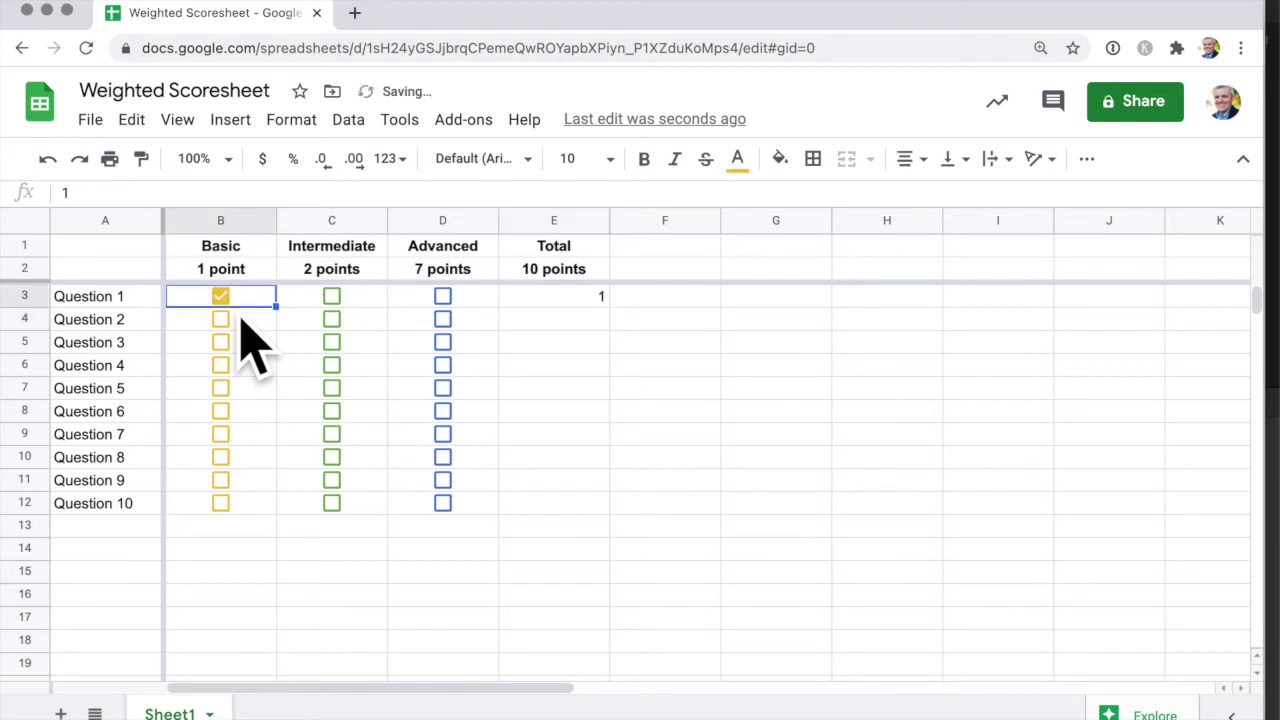
left_click(334, 300)
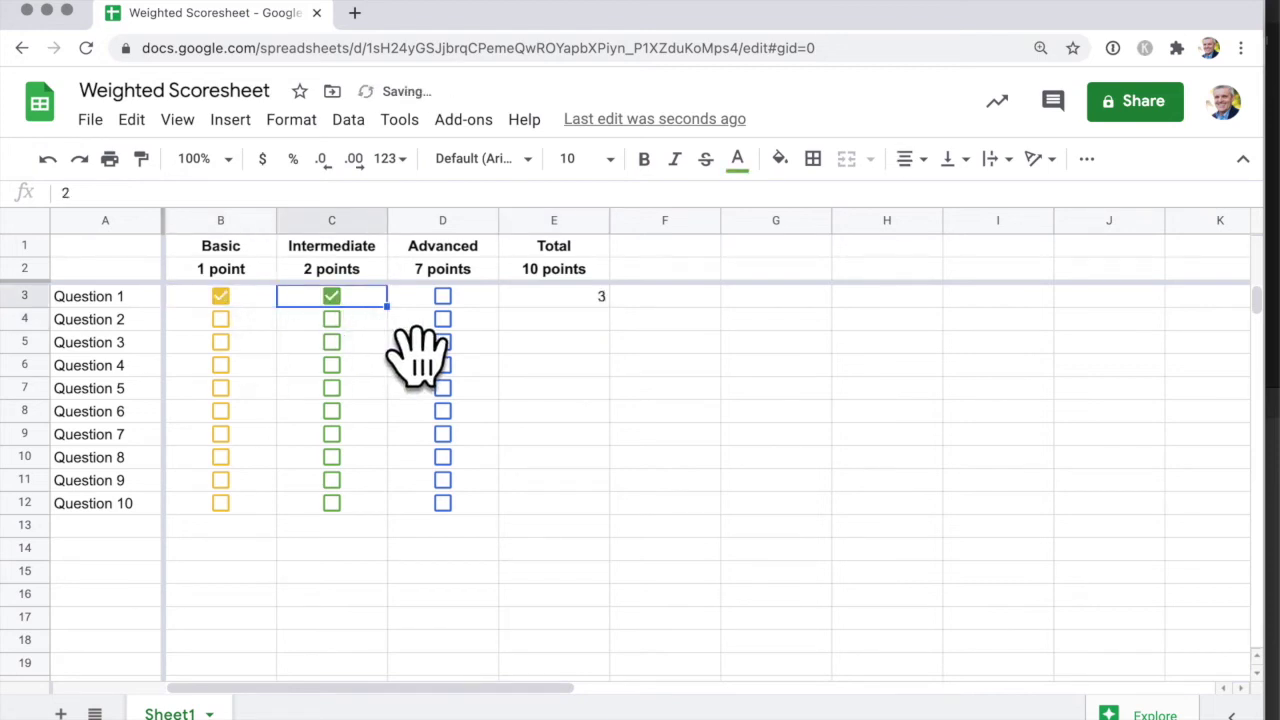
key("Left")
key("space")
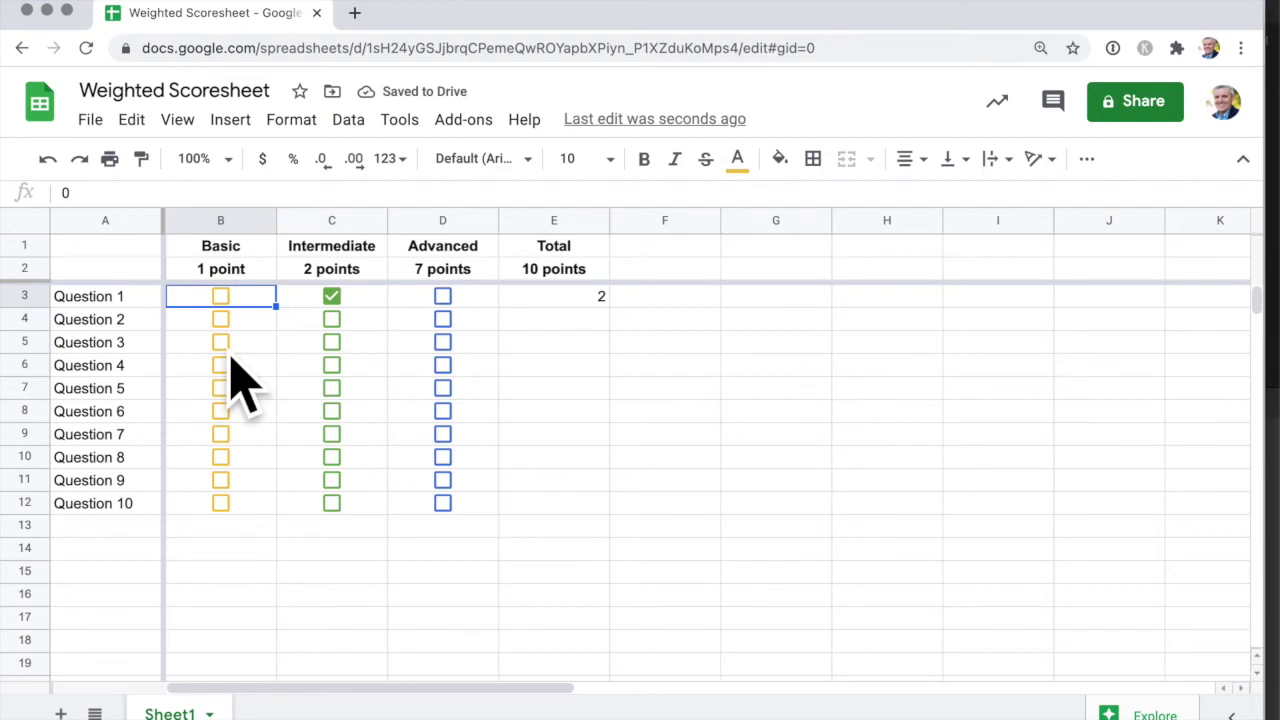
left_click(445, 298)
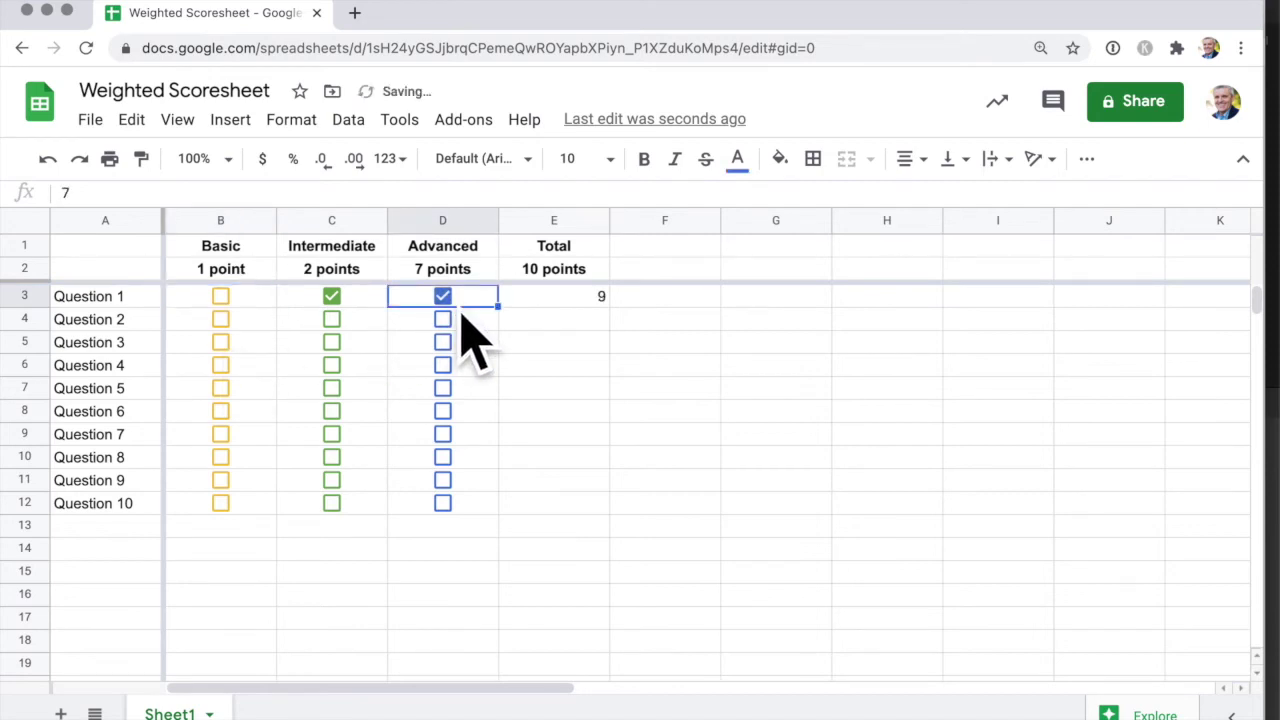
left_click(222, 297)
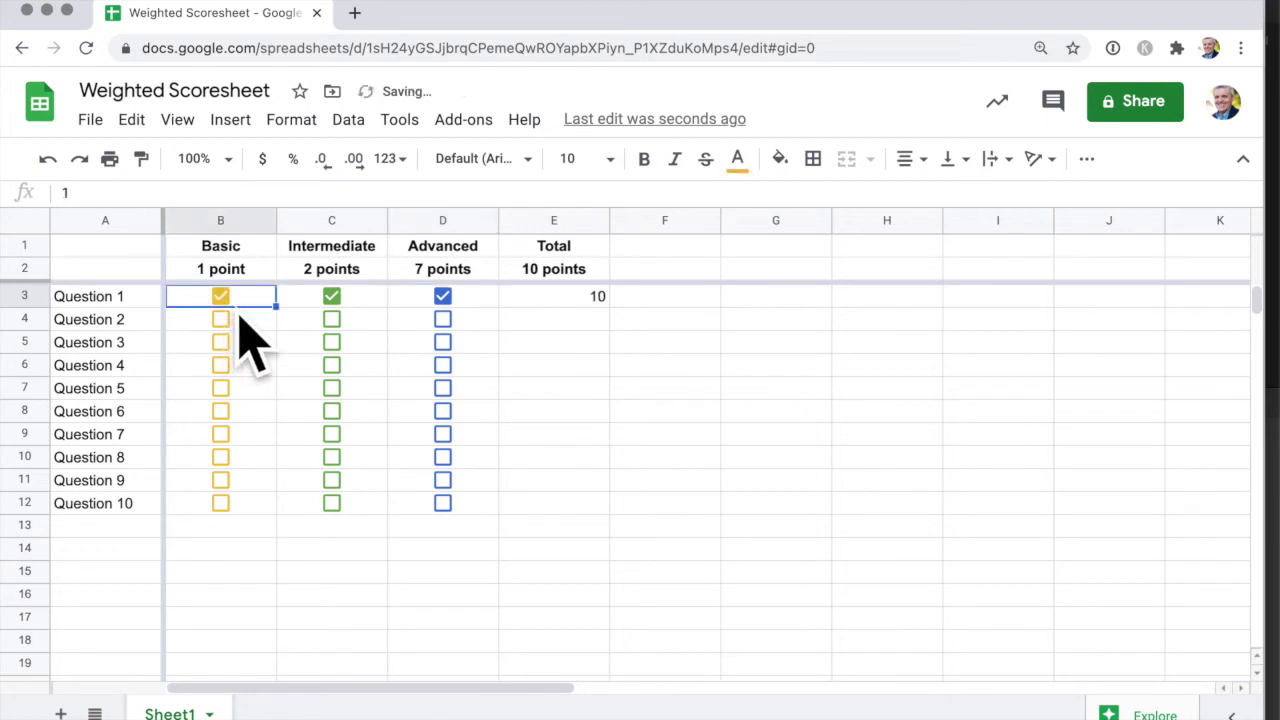
Fill the total formula in E3 down through E12 for the remaining questions.
left_click(592, 304)
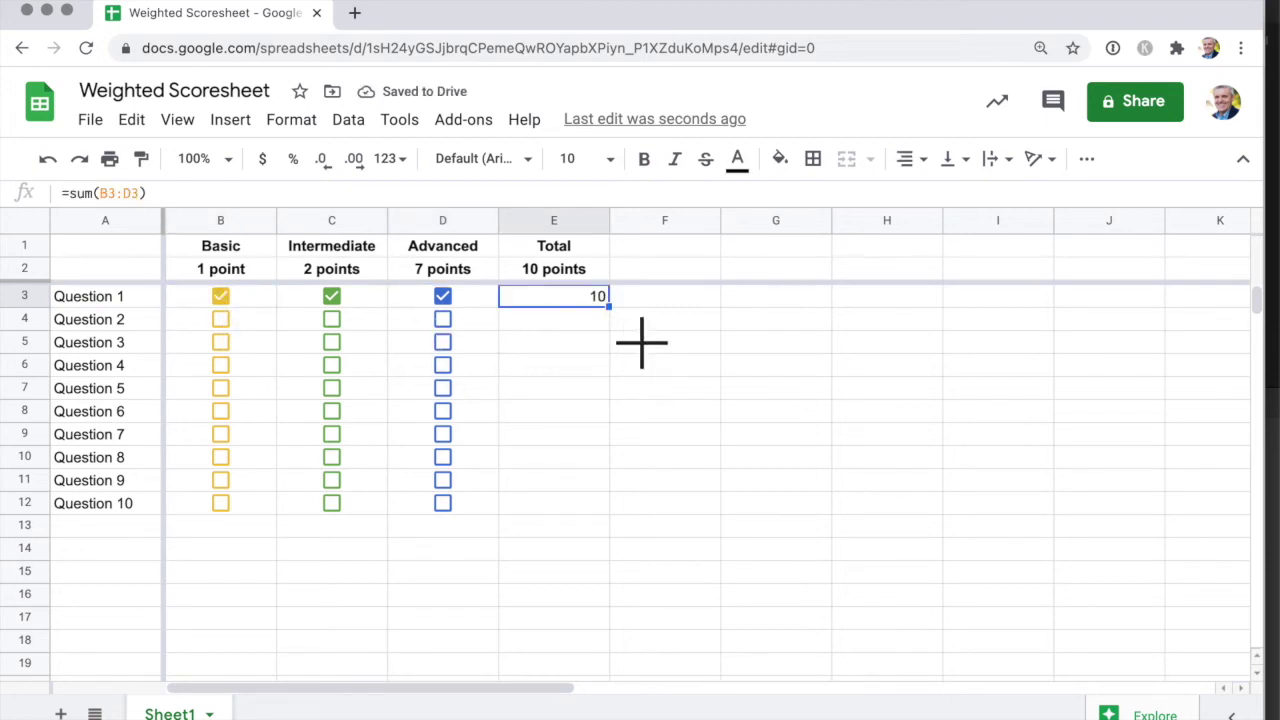
left_click_drag(608, 306, 606, 514)
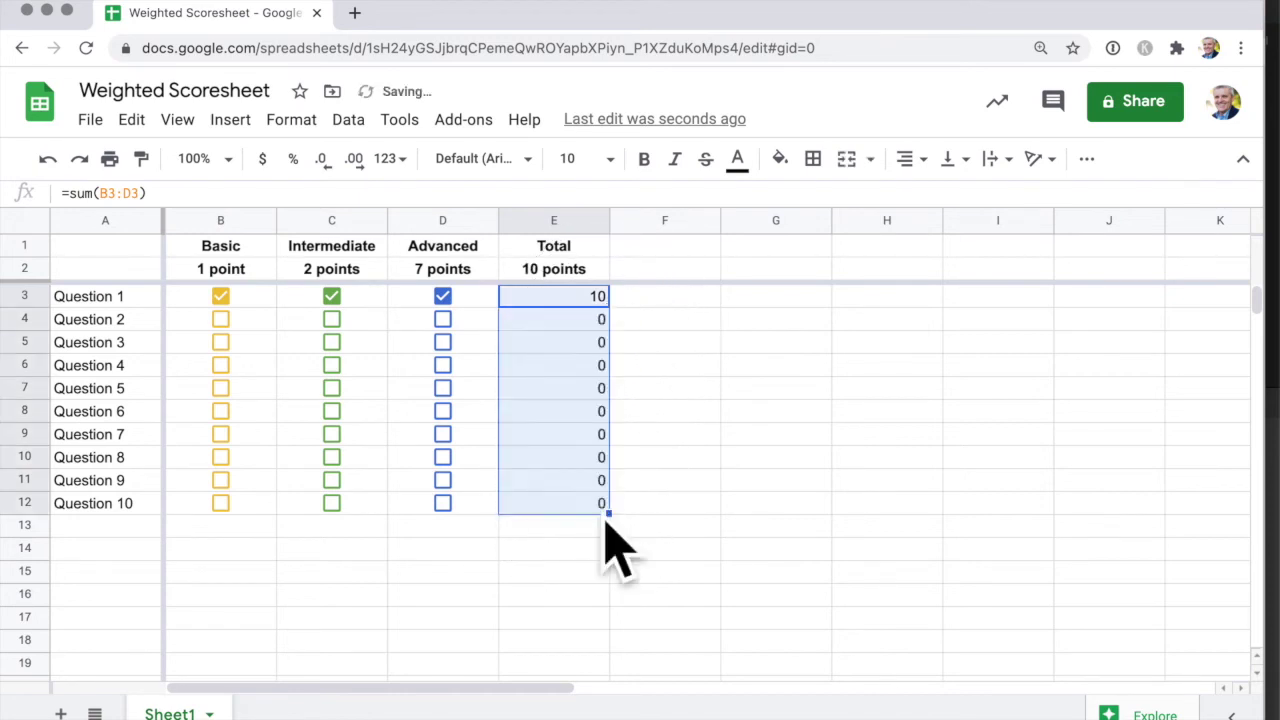
Tick Advanced for Question 5, Intermediate and Advanced for Question 3, and Basic for Questions 9 and 7.
left_click(447, 393)
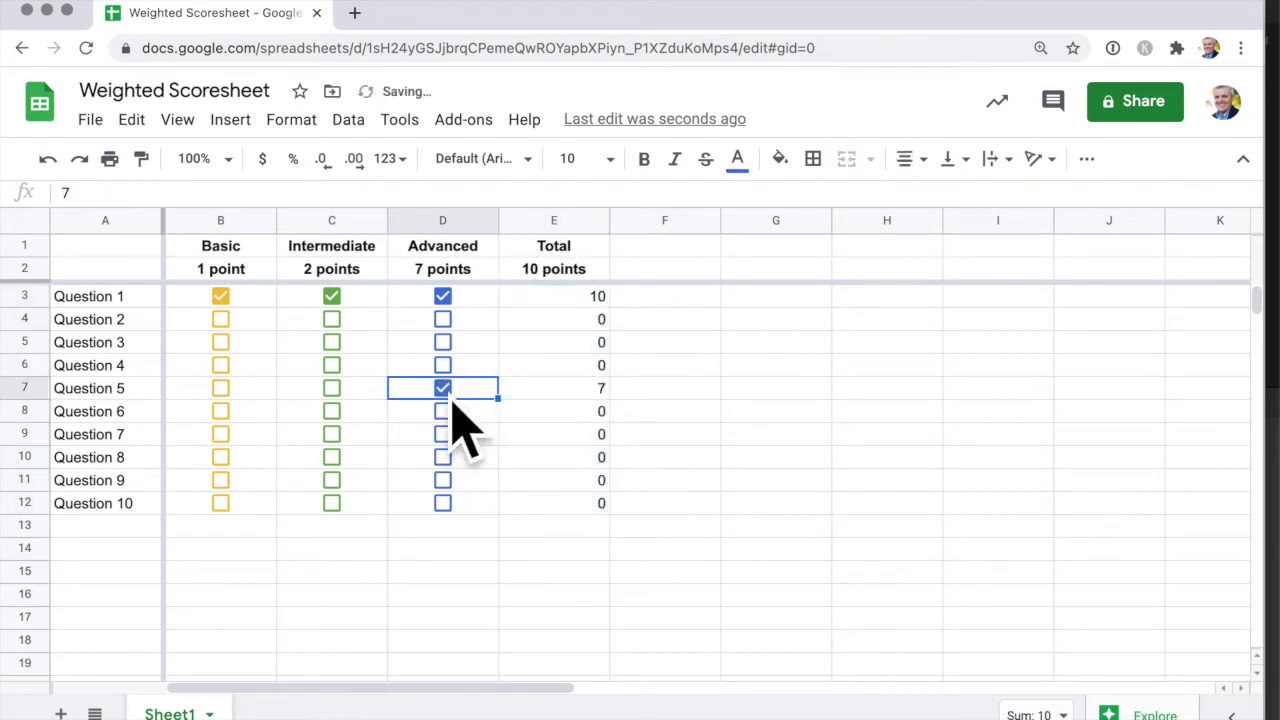
left_click(332, 344)
left_click(447, 345)
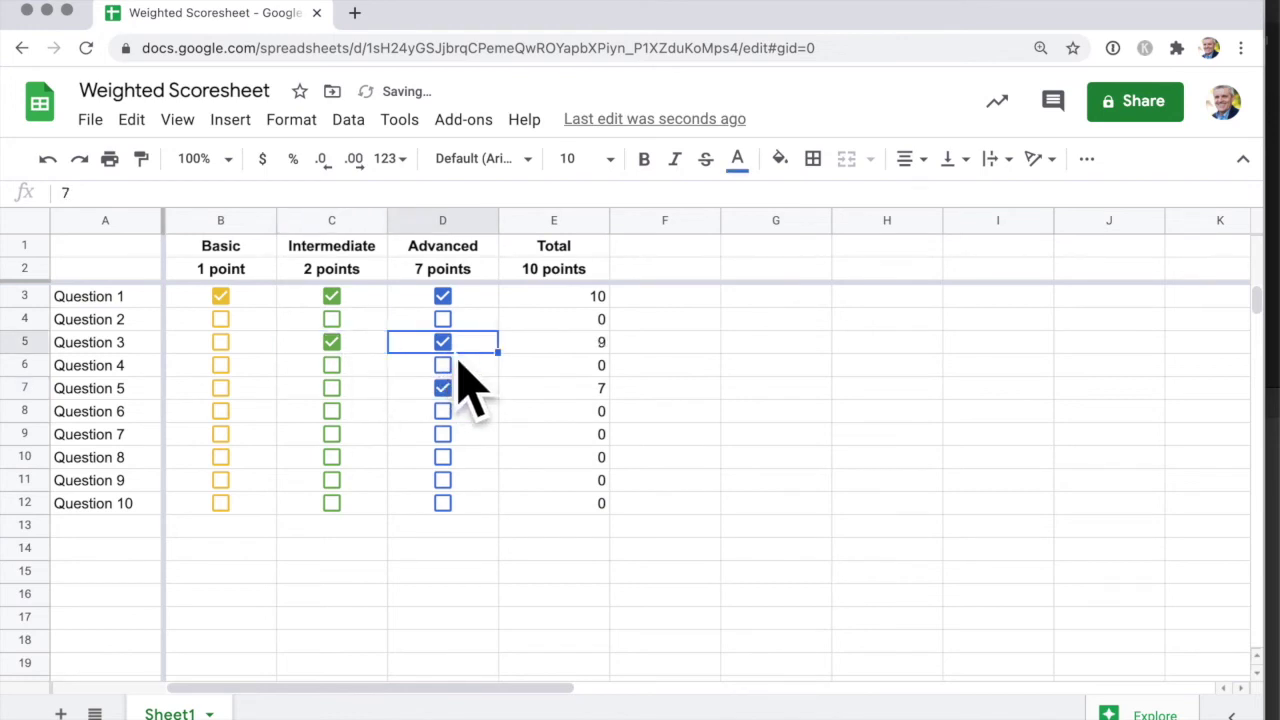
left_click(240, 490)
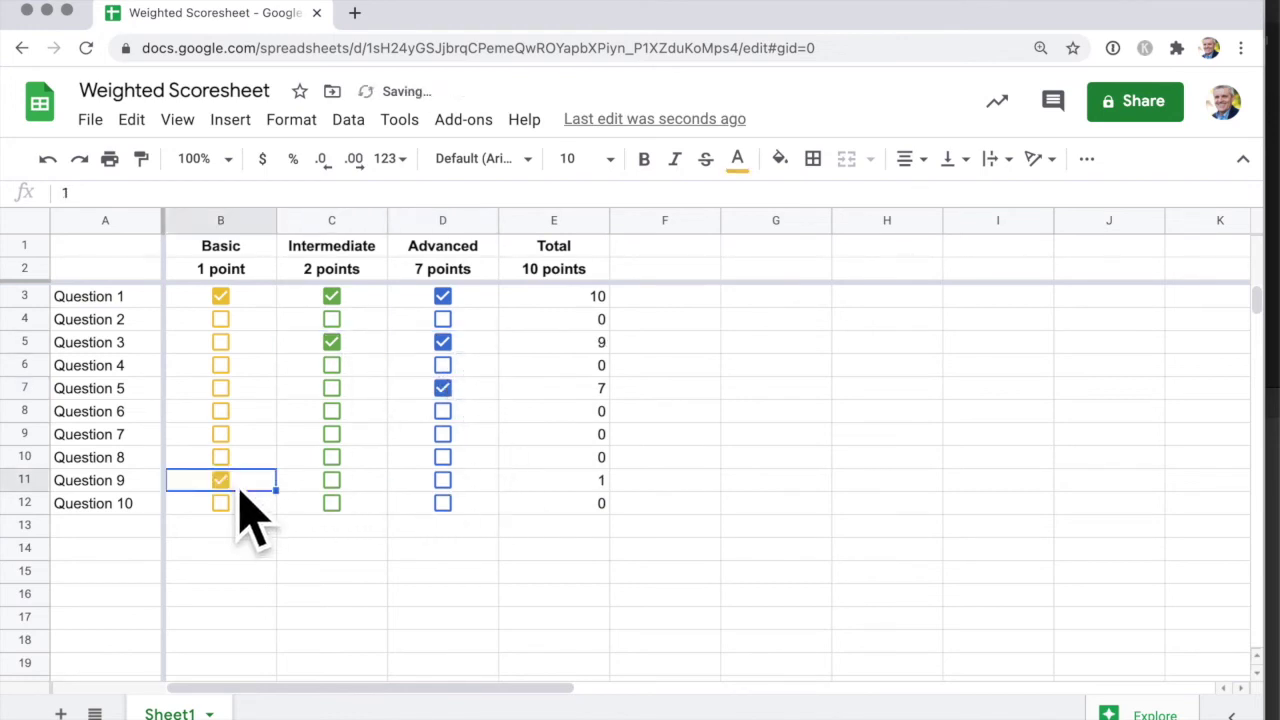
left_click(232, 440)
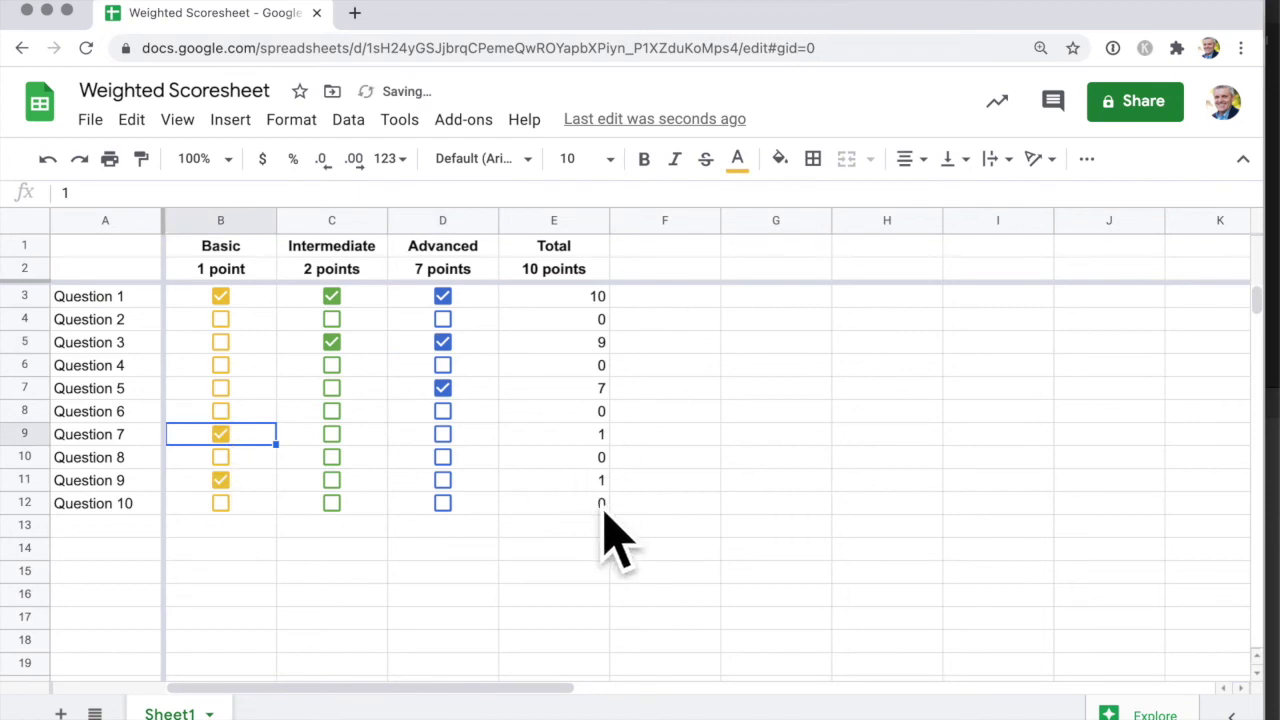
Label the row below Question 10 as Total in A13.
left_click(120, 525)
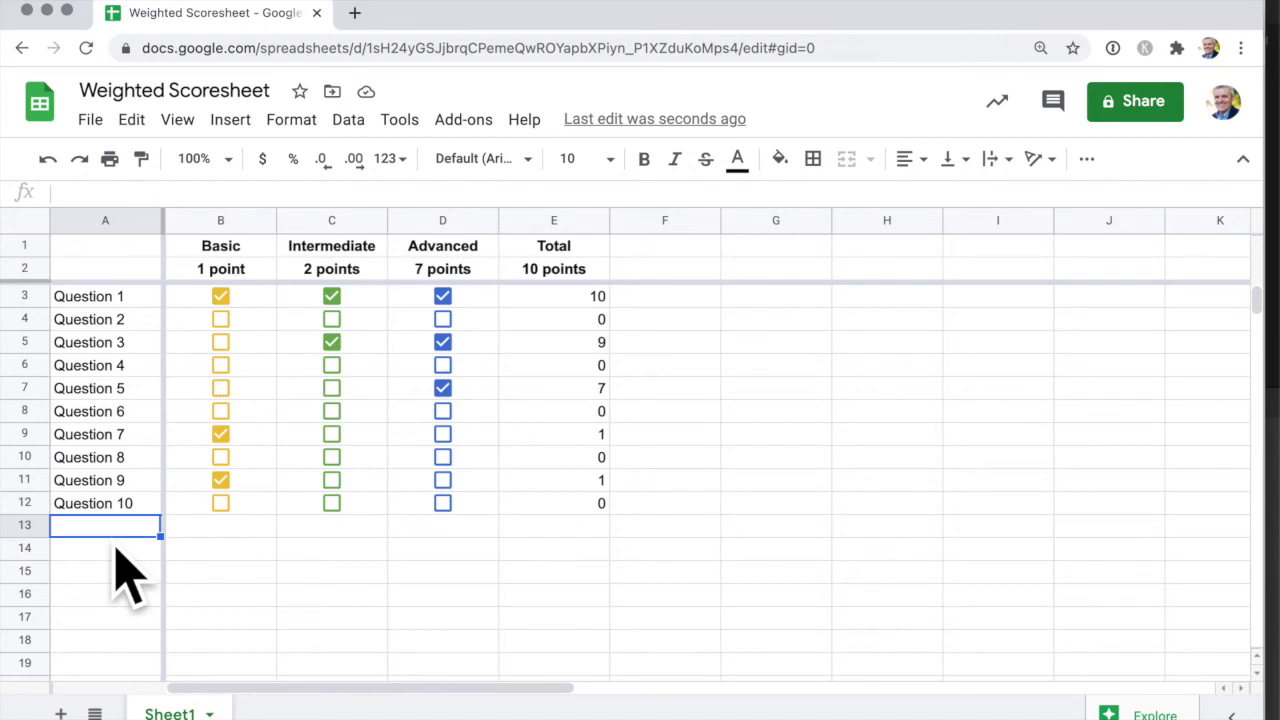
type("Total")
key("Tab")
Enter a SUM formula in B13 that adds the Basic points in B3:B12.
type("=")
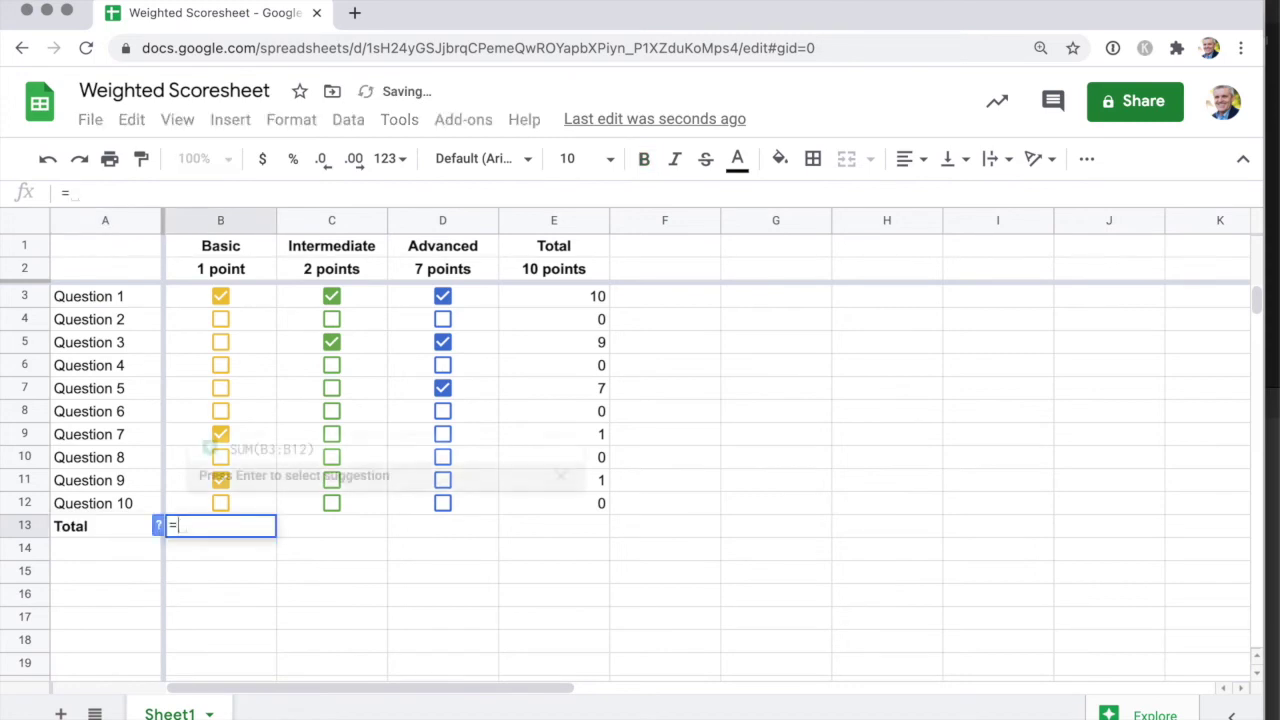
type("sum(")
key("Up")
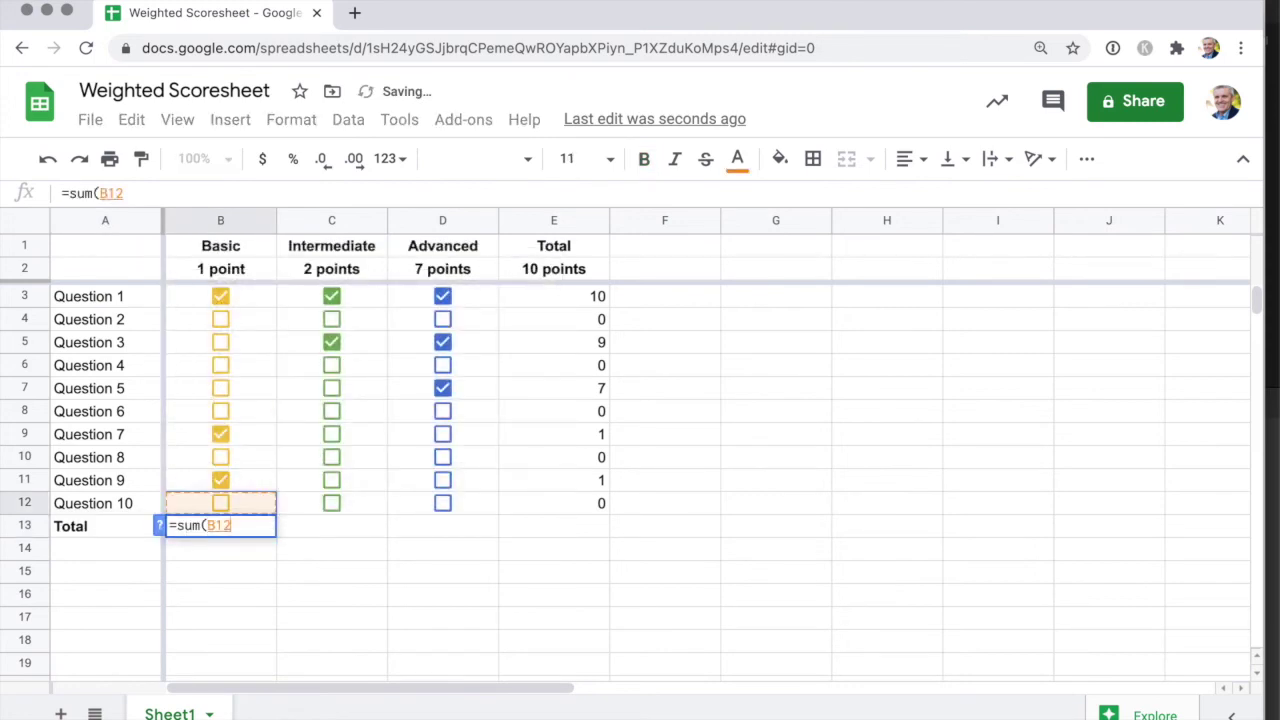
key("shift+Up")
key("shift+Up")
key("shift+Up")
key("shift+Up")
key("shift+Up")
key("shift+Up")
key("shift+Up")
key("shift+Up")
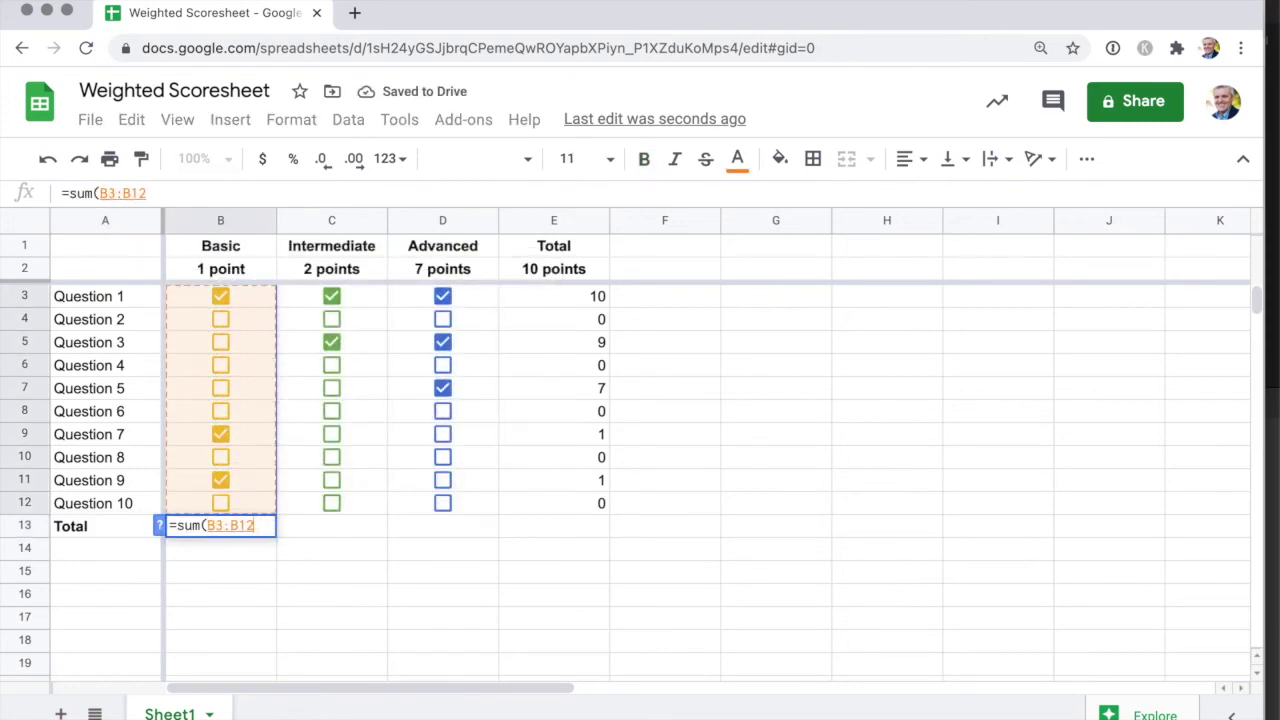
key("Return")
Enter a SUM formula in C13 that adds the Intermediate points in C3:C12.
key("Up")
key("Right")
key("Right")
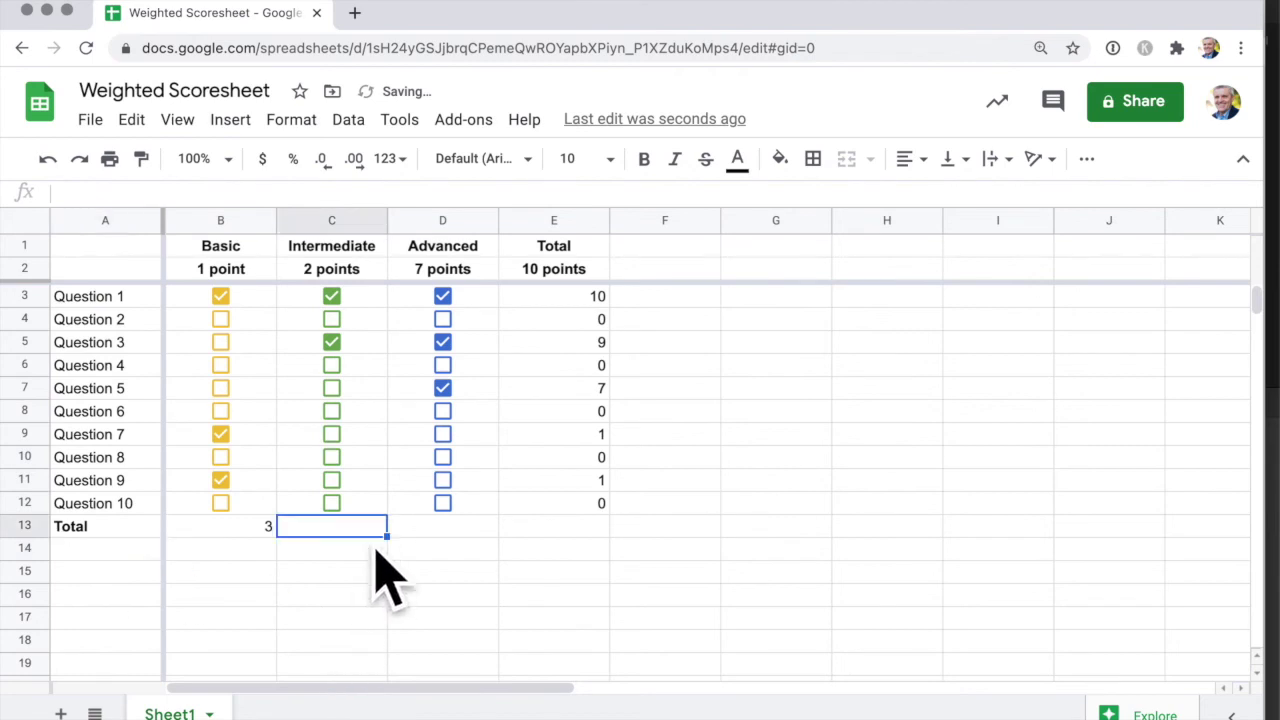
type("=sum(")
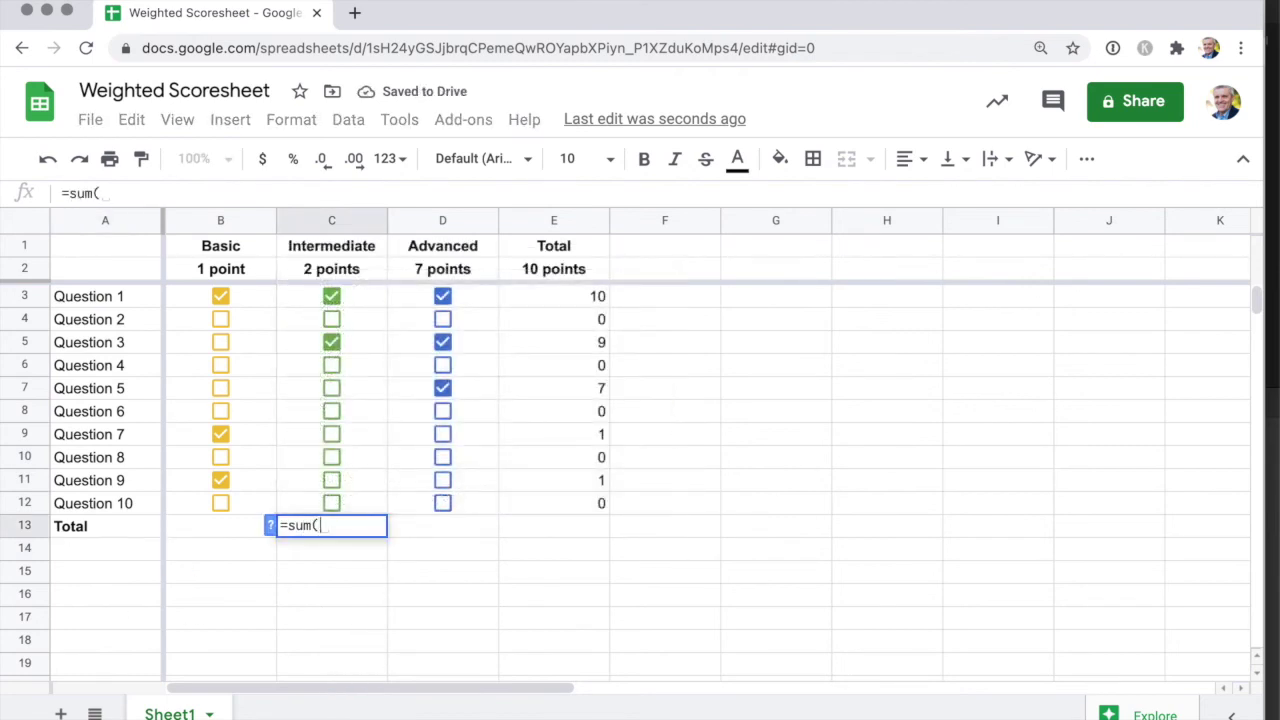
left_click(376, 300)
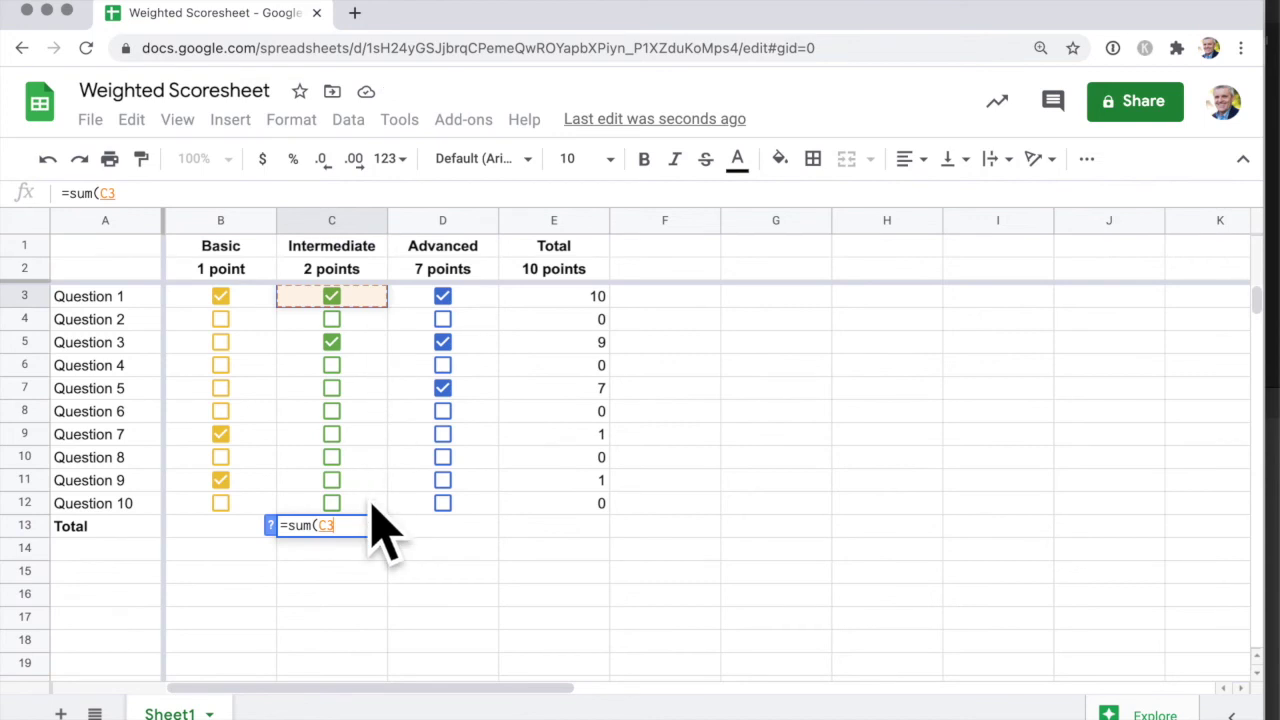
type(":C12")
key("Return")
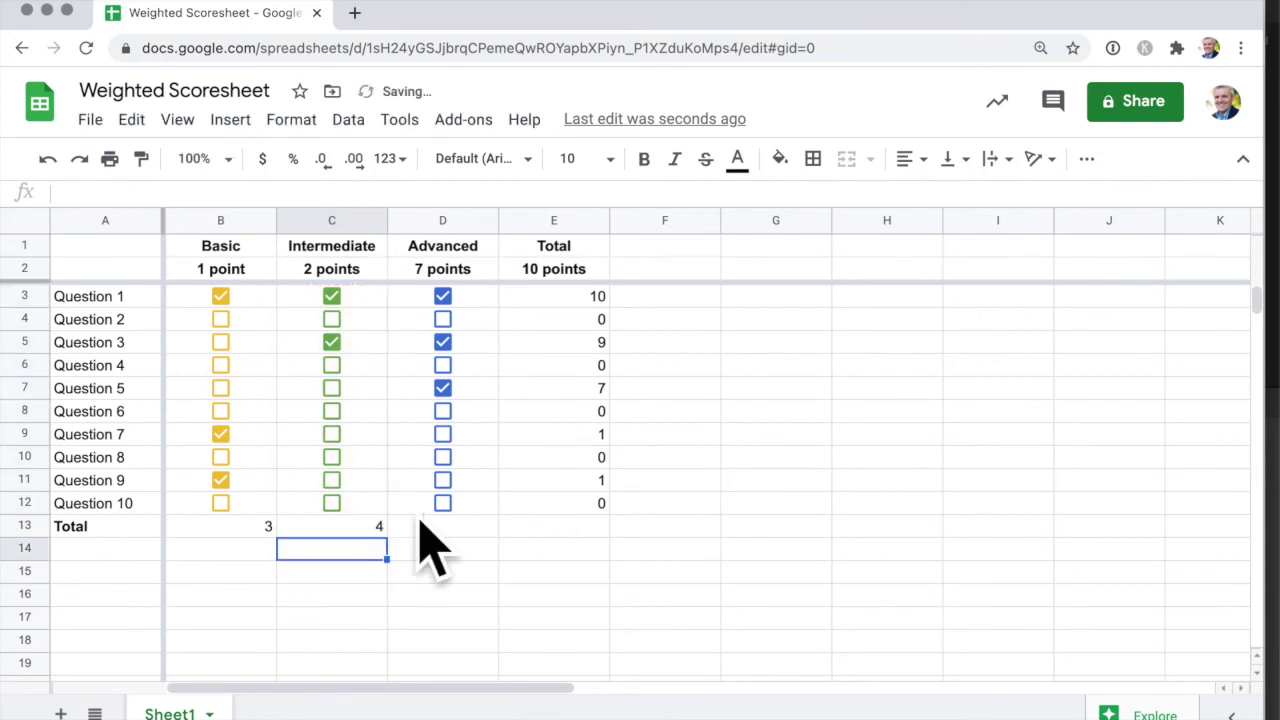
Enter a SUM formula in D13 that adds the Advanced points in D3:D12.
key("Up")
key("Right")
type("=sum(")
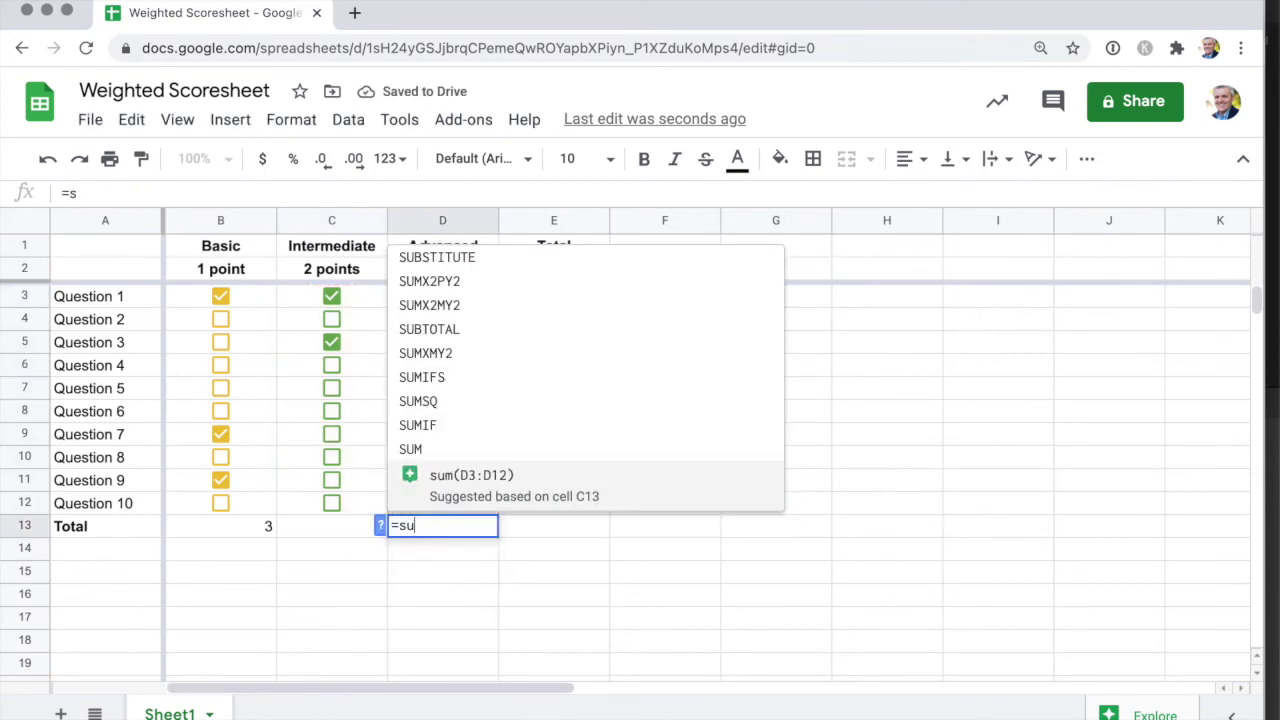
left_click(492, 298)
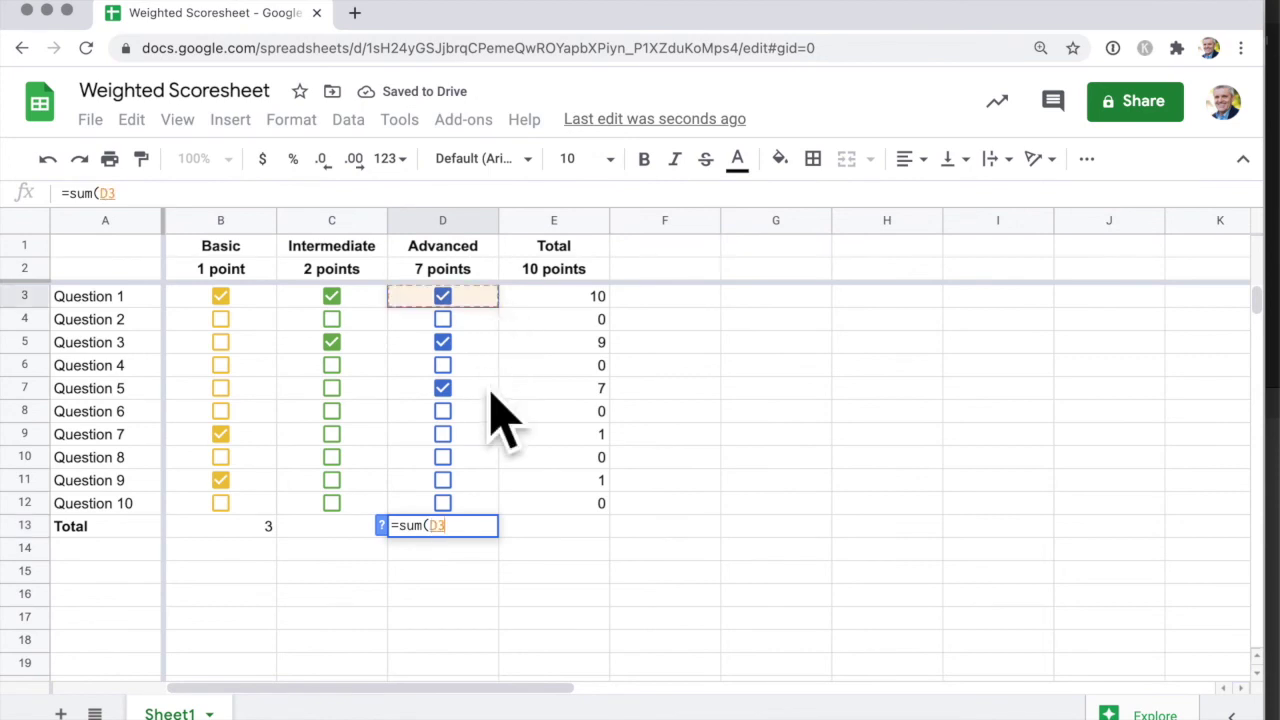
left_click(487, 514, "shift")
key("Return")
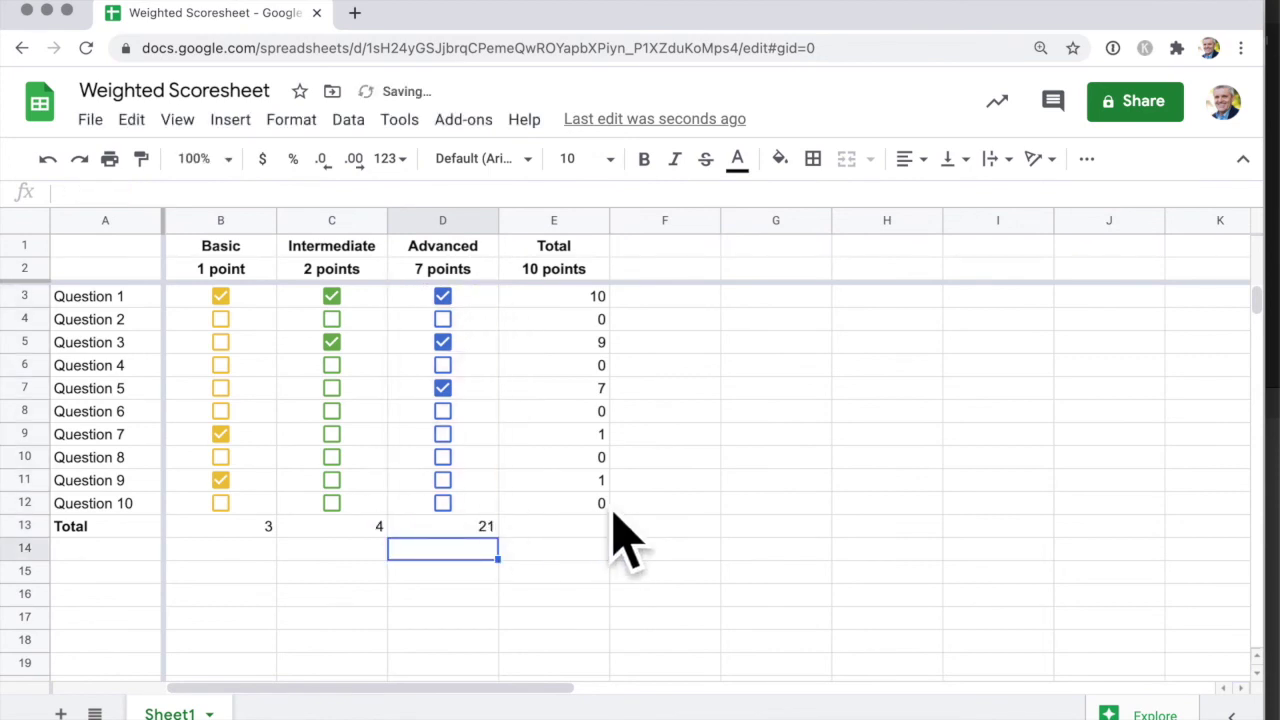
Enter a SUM formula in E13 that adds the question totals in E3:E12.
key("Up")
key("Right")
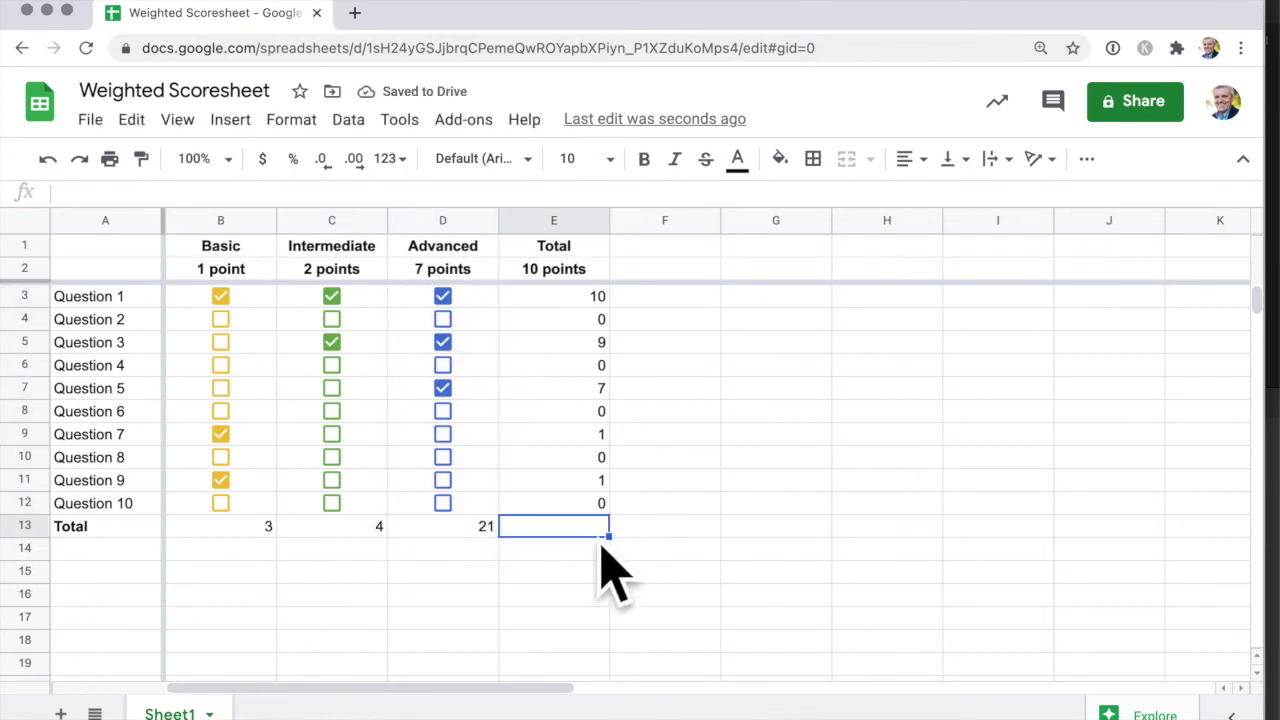
type("=")
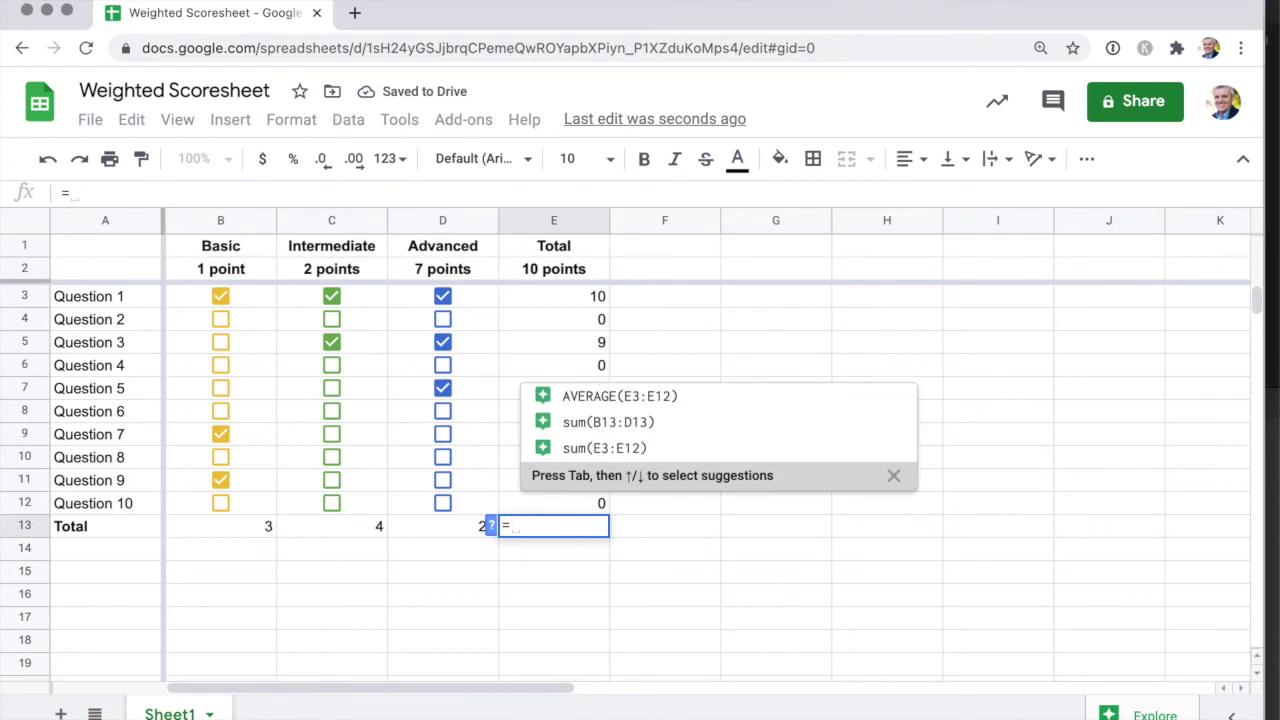
type("sum(")
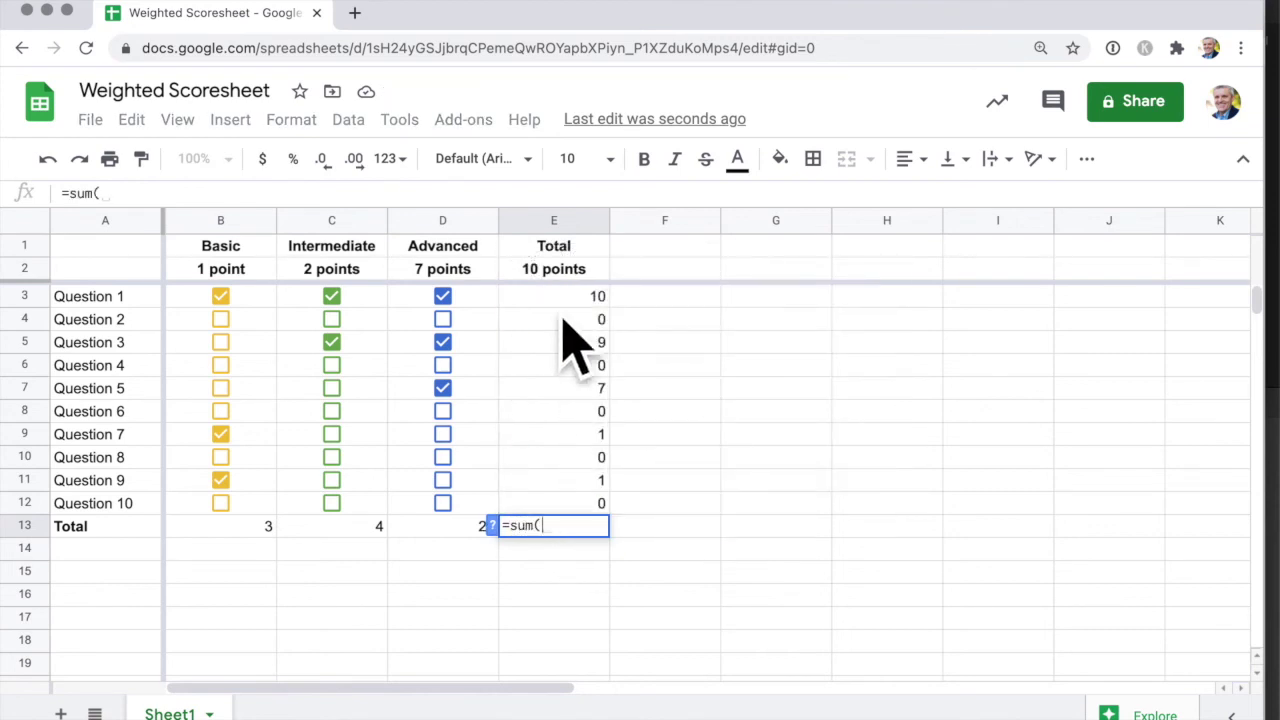
left_click_drag(563, 300, 567, 518)
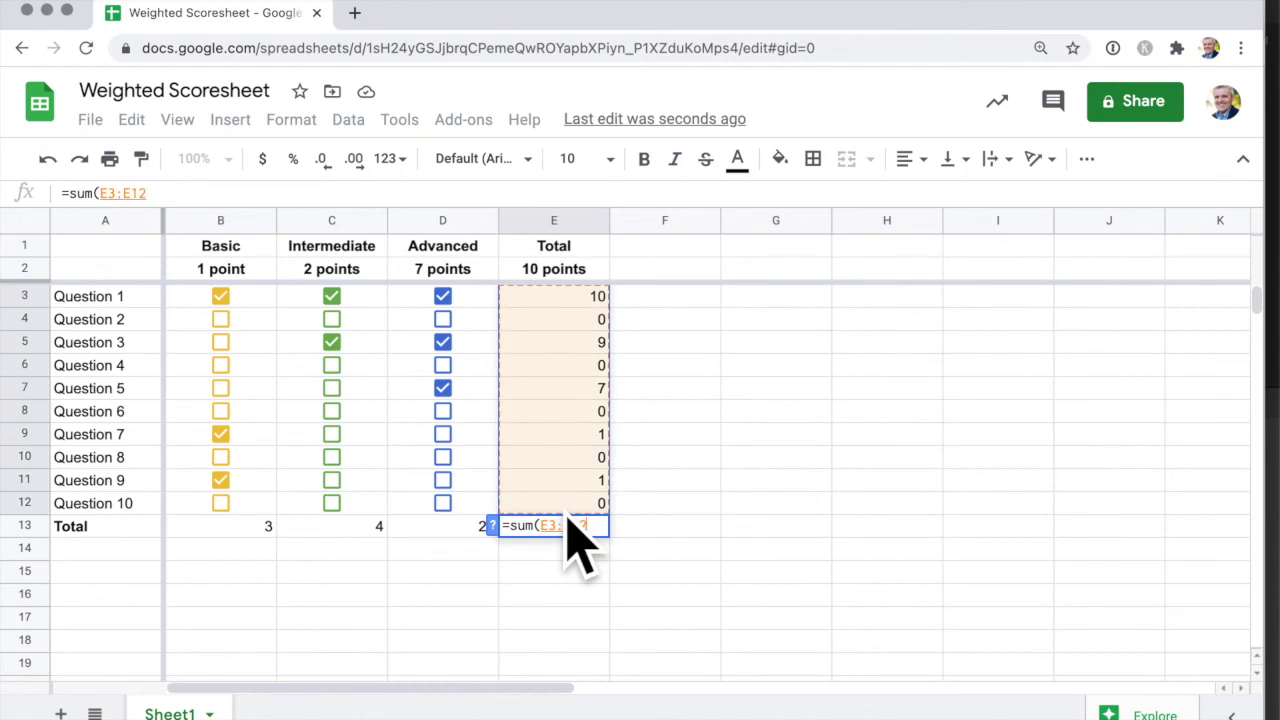
key("Return")
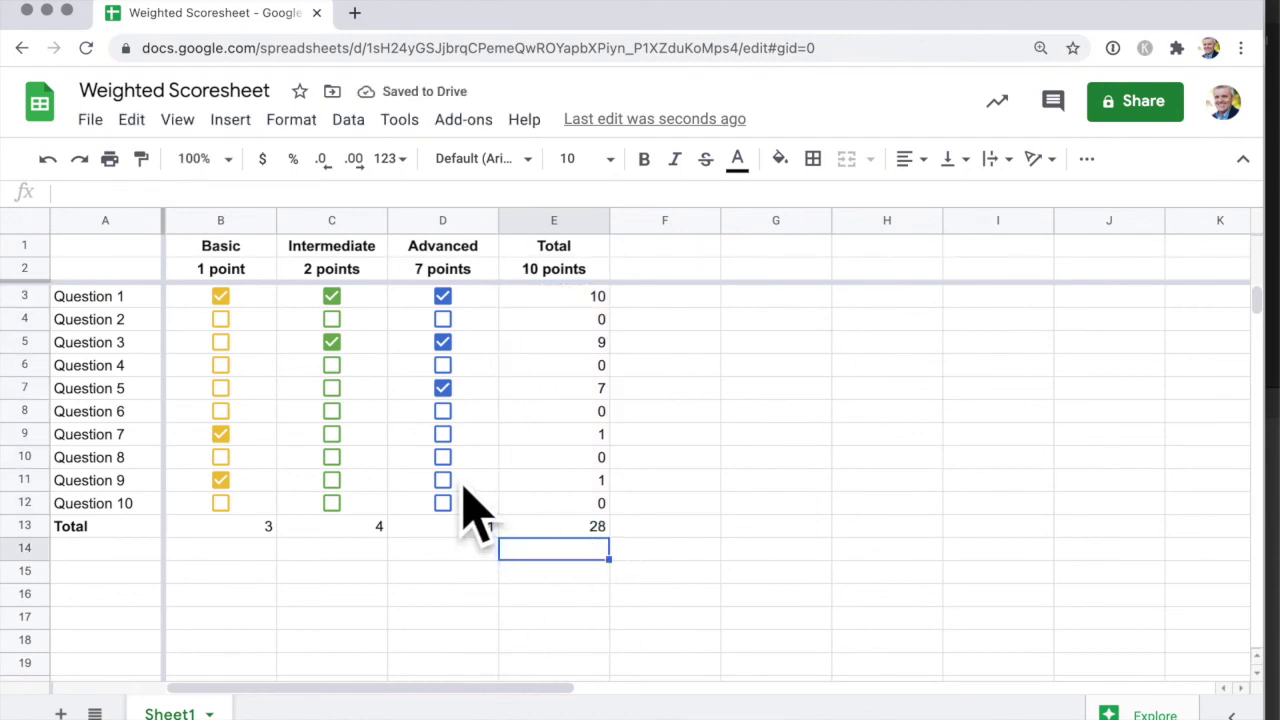
Toggle Question 8's Advanced checkbox on and off, and clear the Advanced checkboxes for Questions 5 and 3 plus Question 3's Intermediate checkbox.
left_click(443, 457)
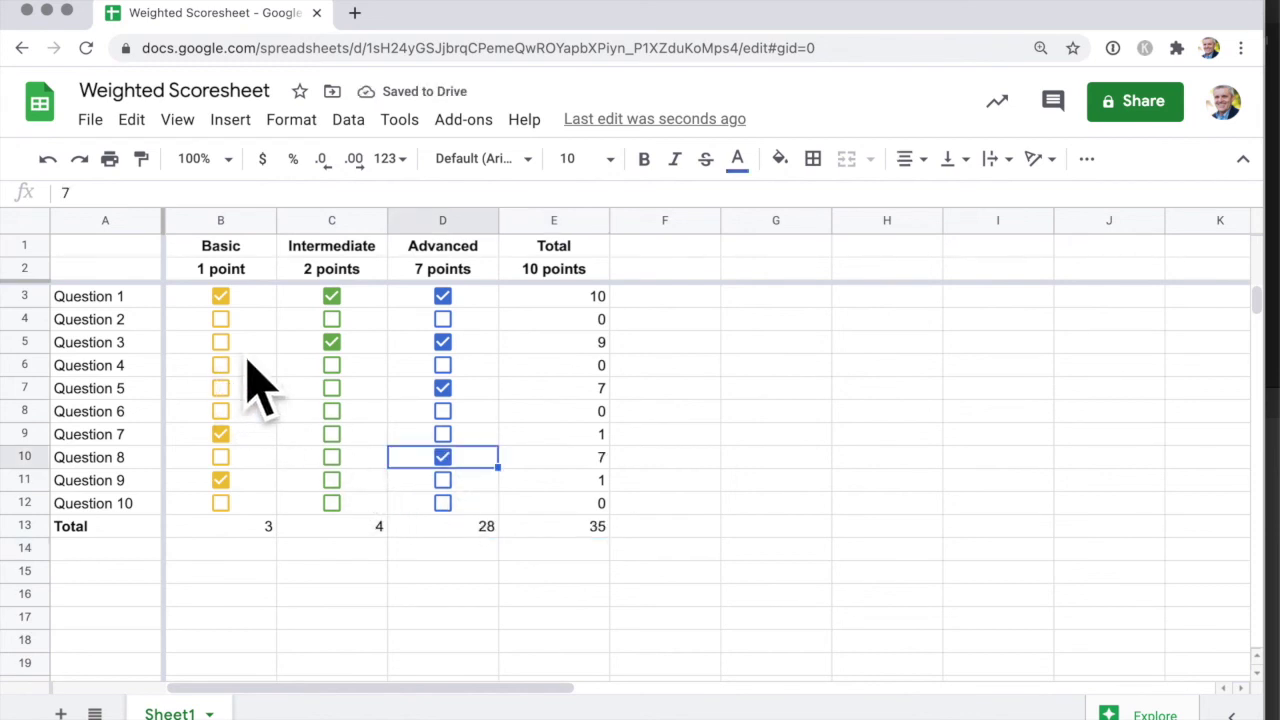
key("space")
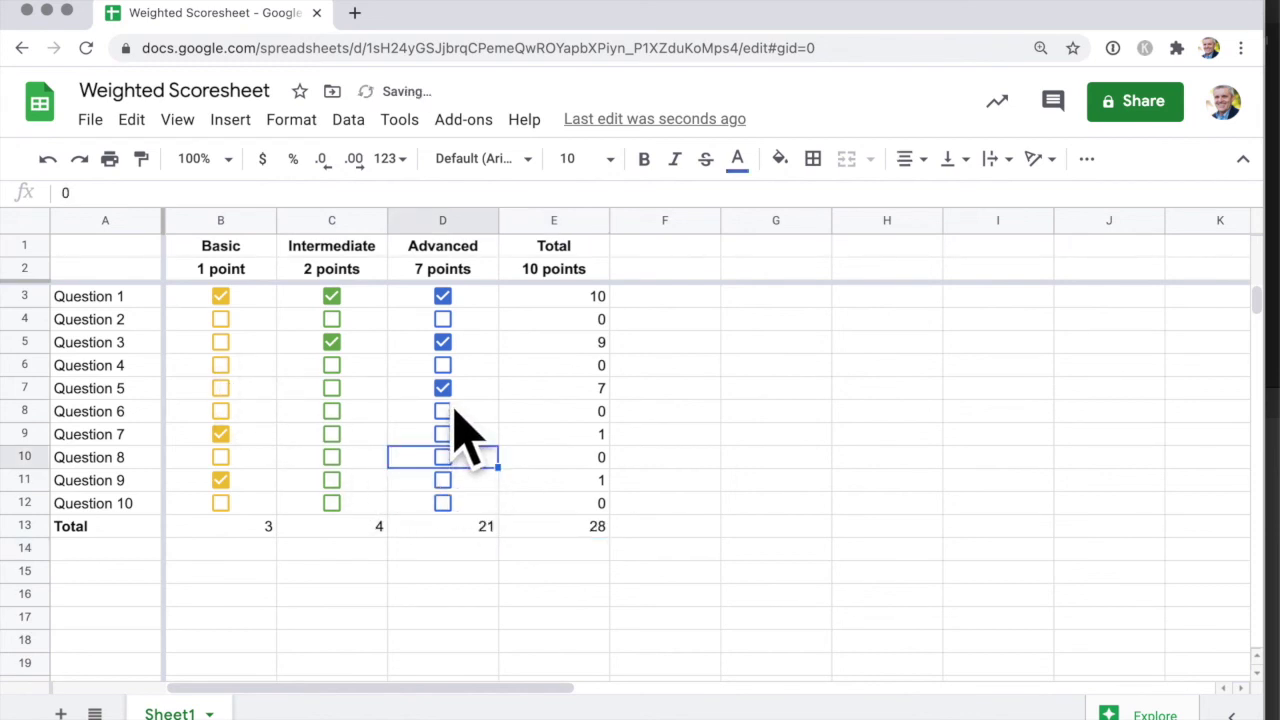
left_click(443, 390)
left_click(445, 343)
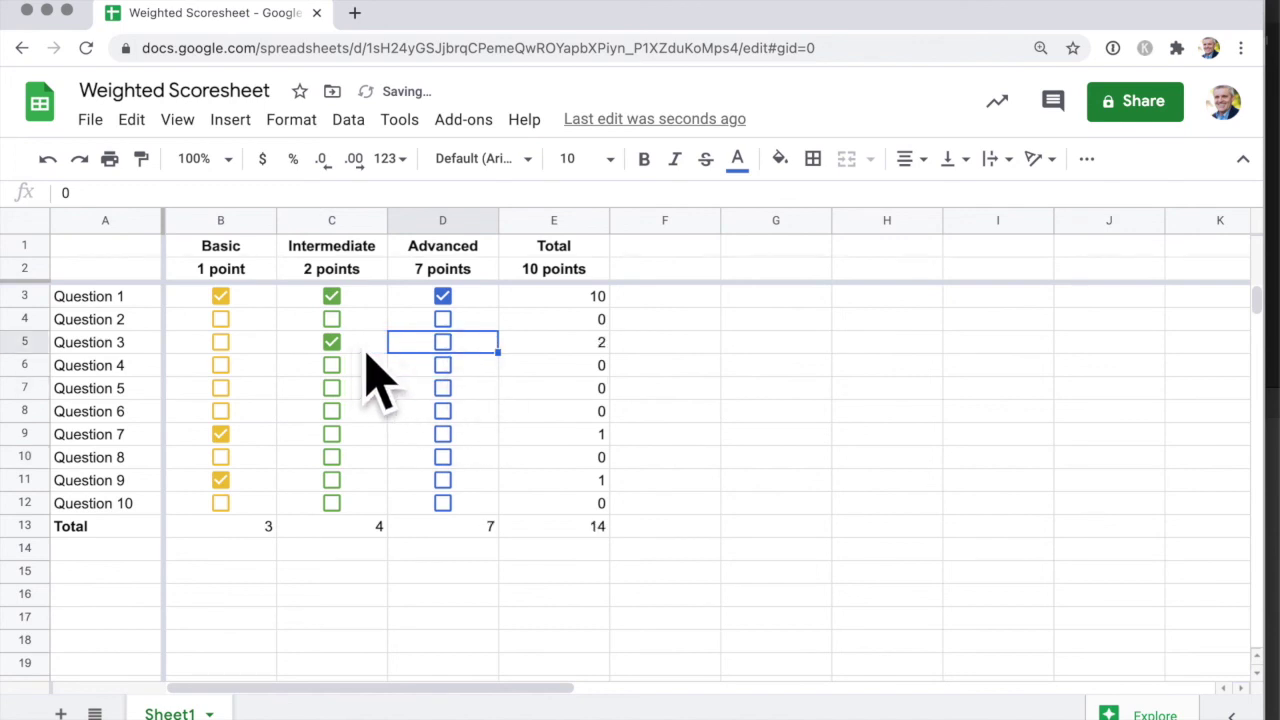
left_click(334, 346)
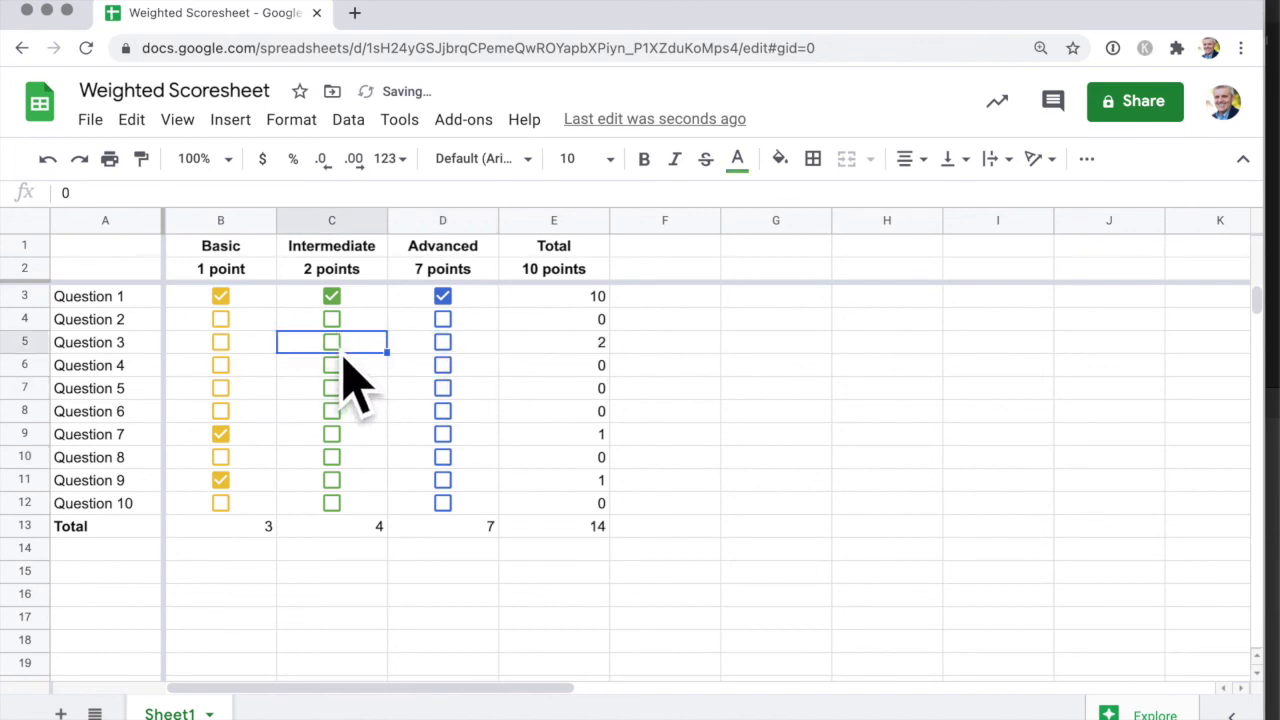
Check the Basic checkboxes for Questions 3, 4 and 5.
left_click(222, 344)
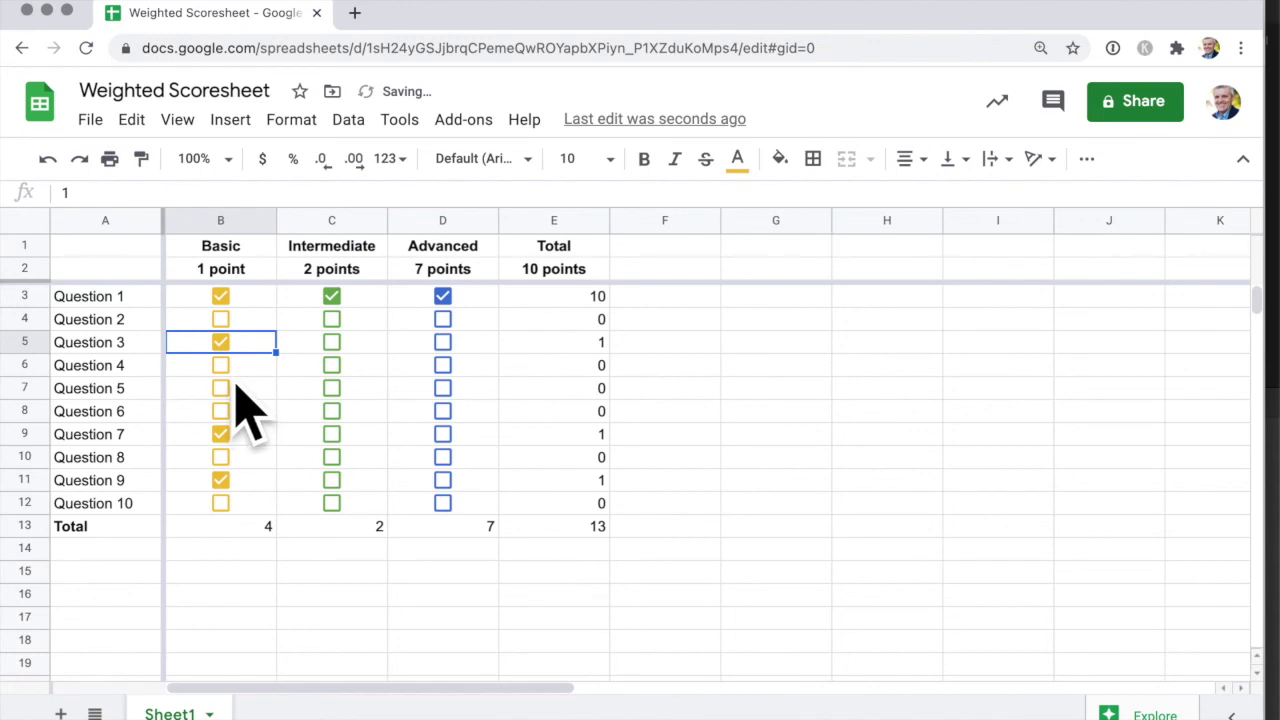
key("Down")
key("space")
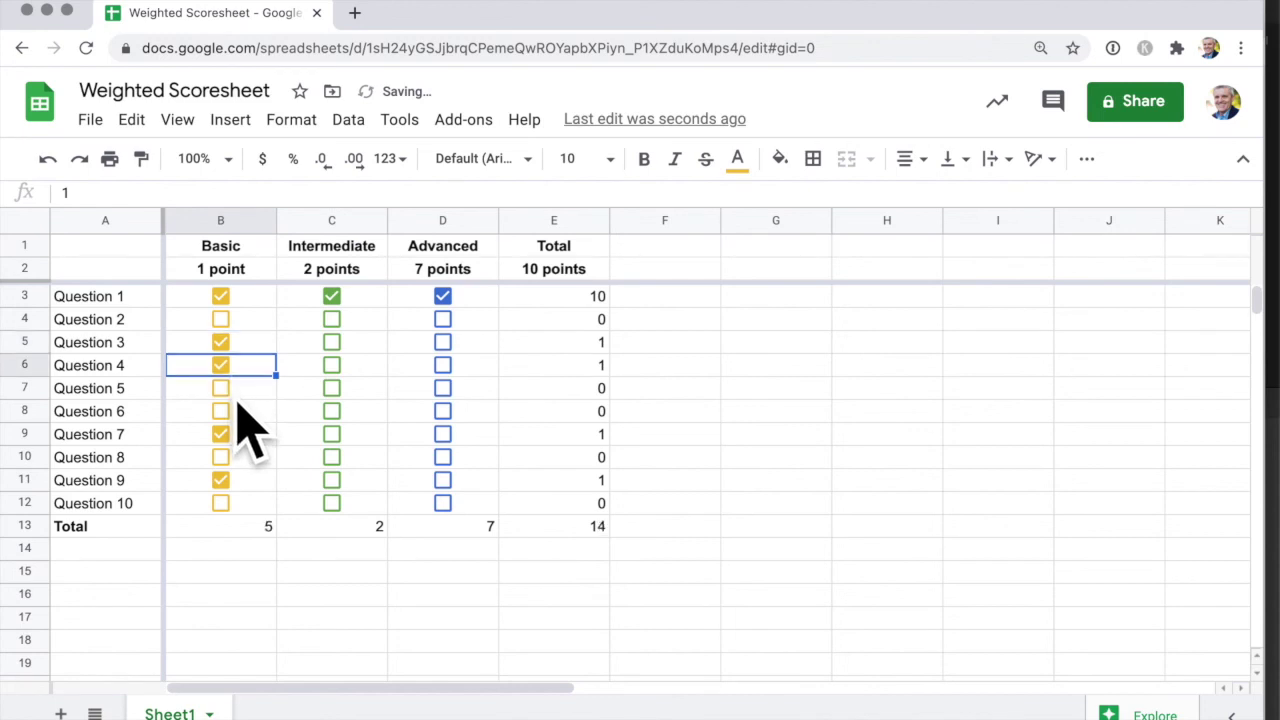
key("Down")
key("space")
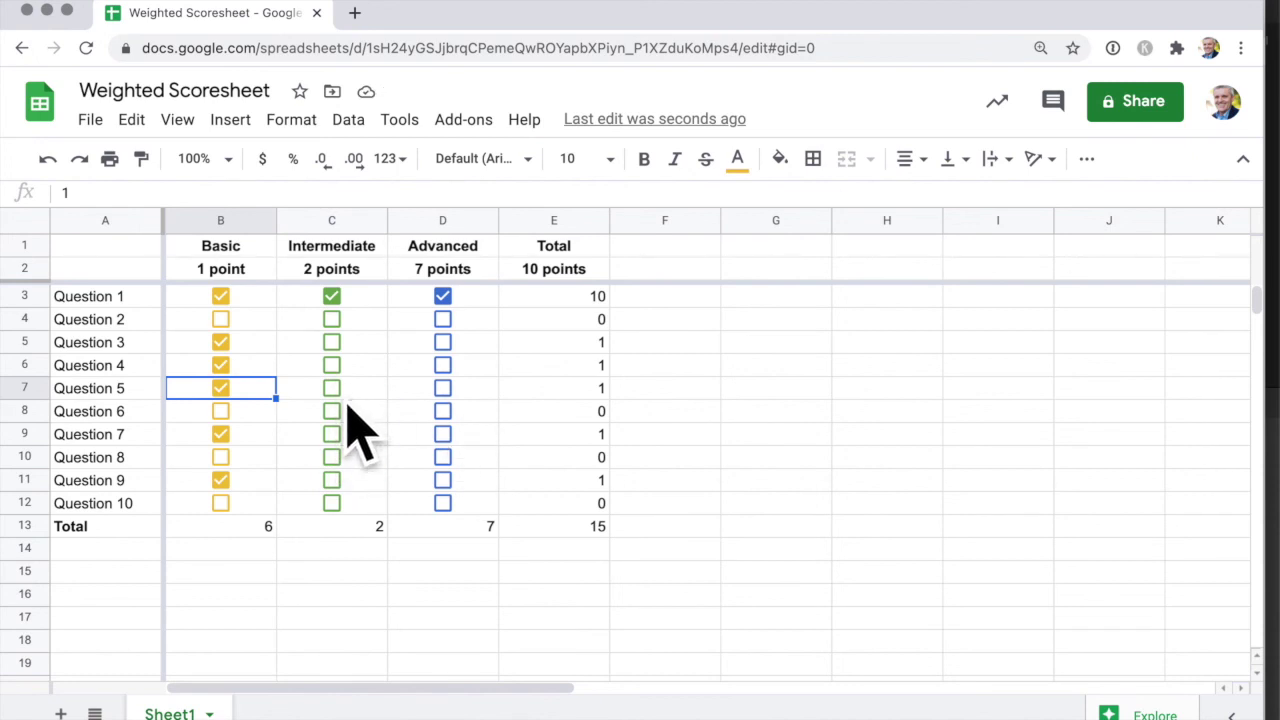
Check the Intermediate checkboxes for Questions 5 and 4 and the Advanced checkbox for Question 6.
key("Right")
key("space")
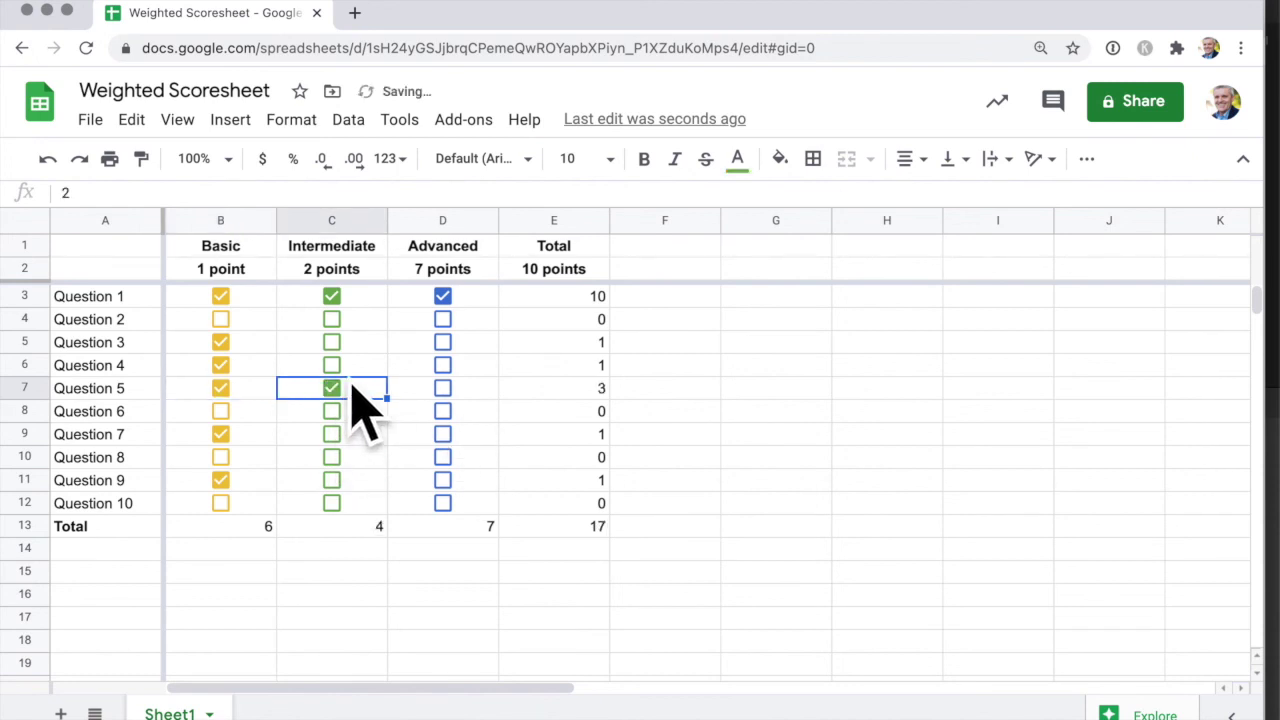
key("Up")
key("space")
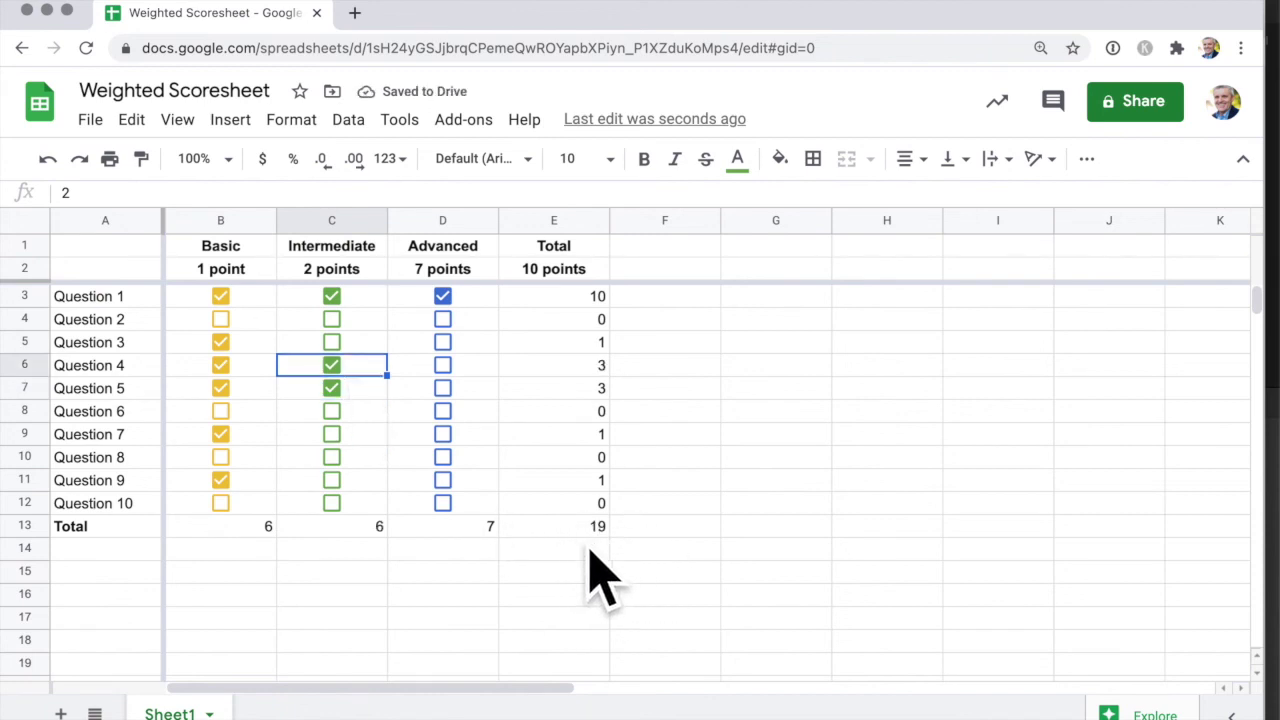
left_click(443, 411)
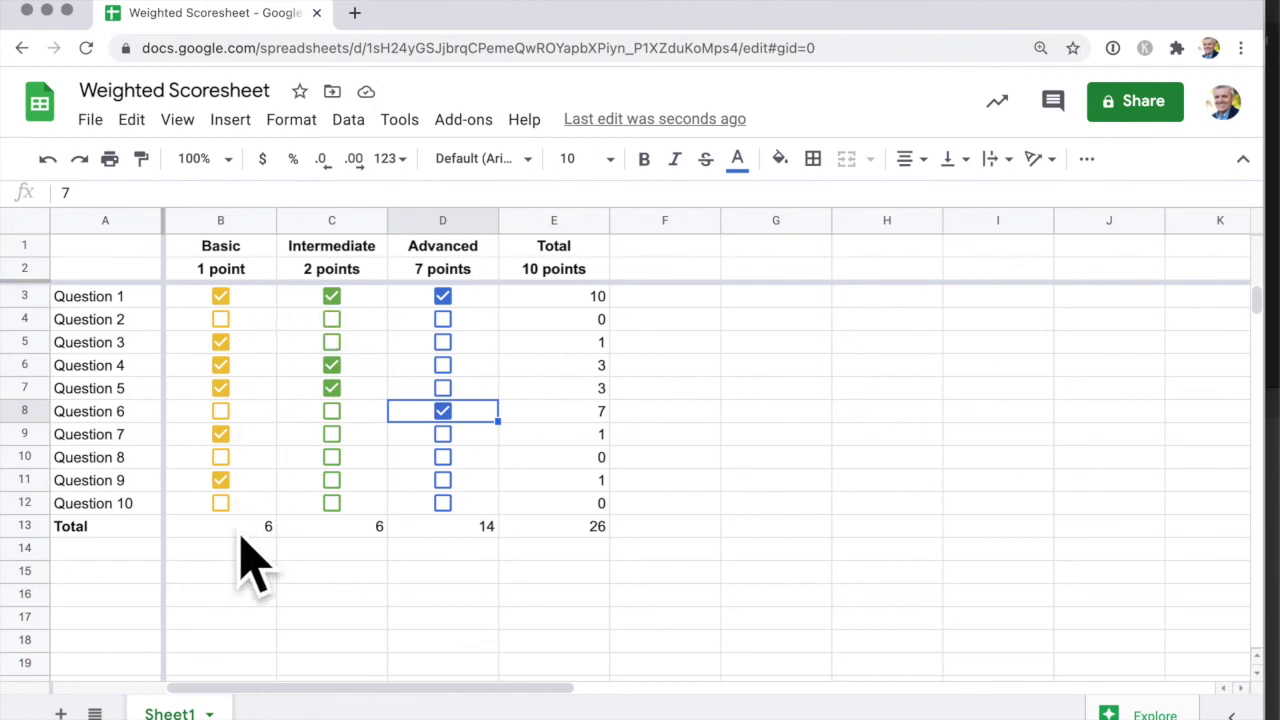
Open the data validation settings for the Basic checkboxes in B3:B12.
left_click(265, 298)
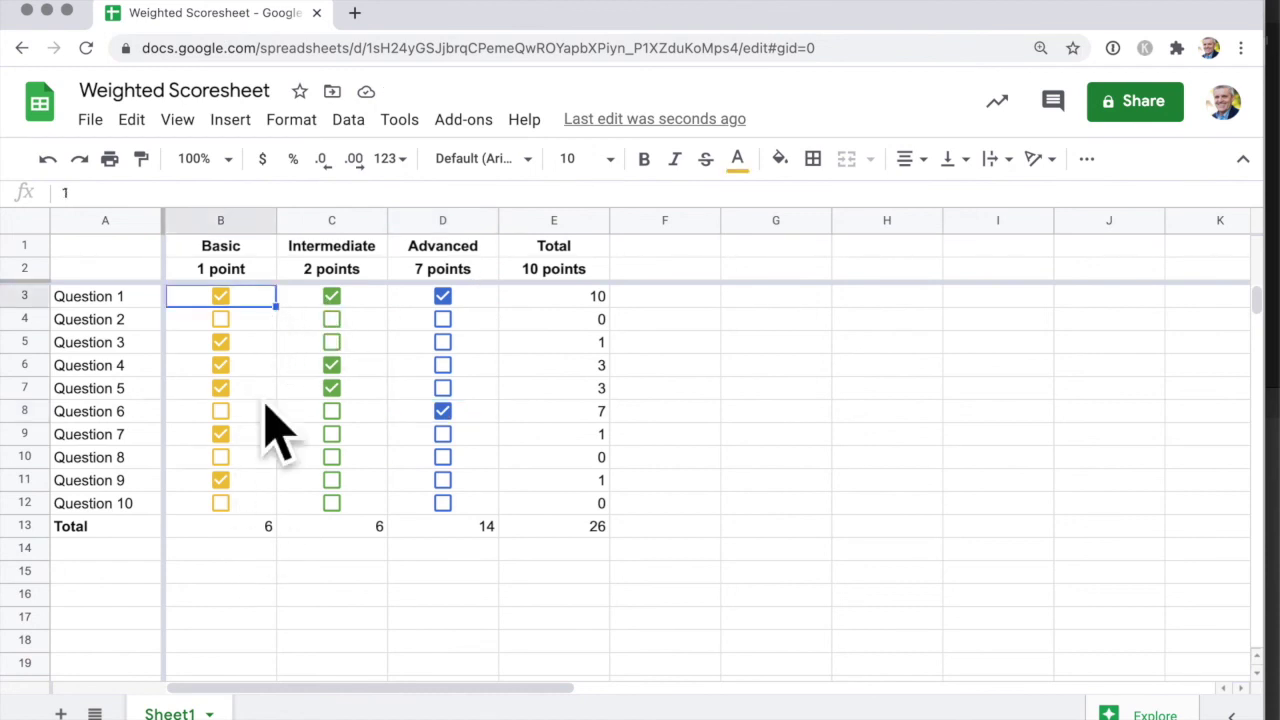
left_click(264, 512, "shift")
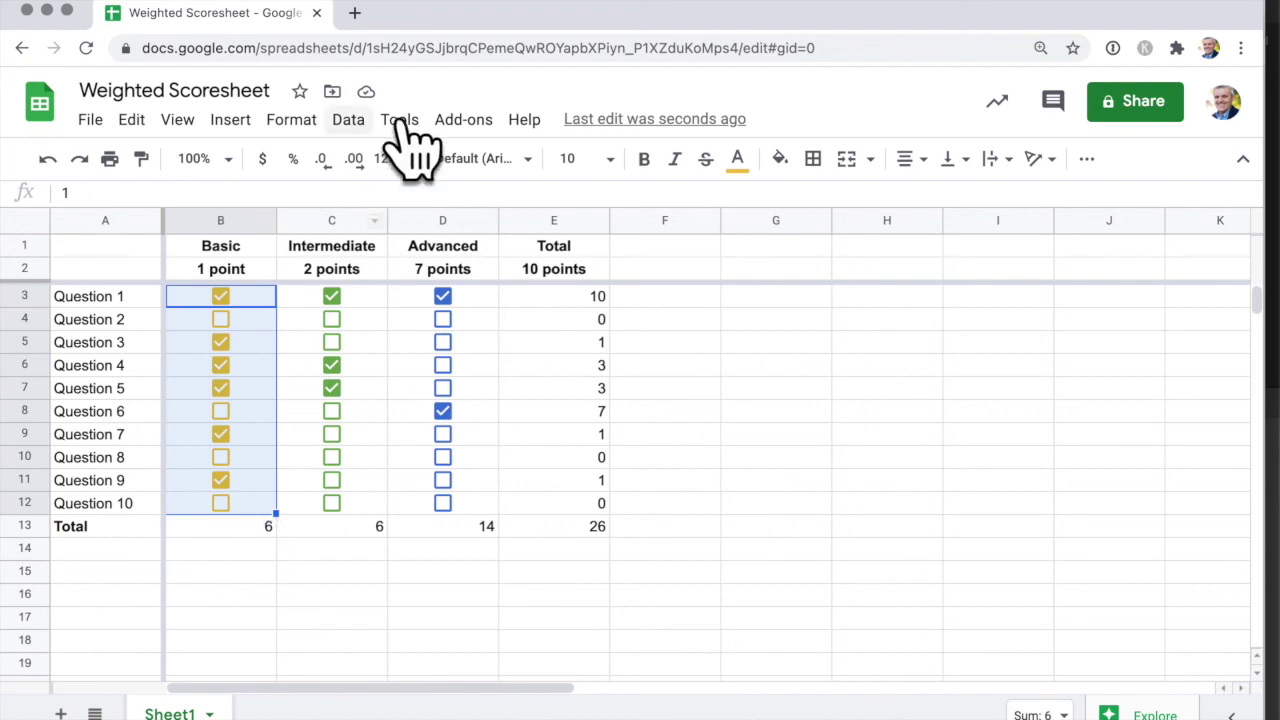
left_click(349, 120)
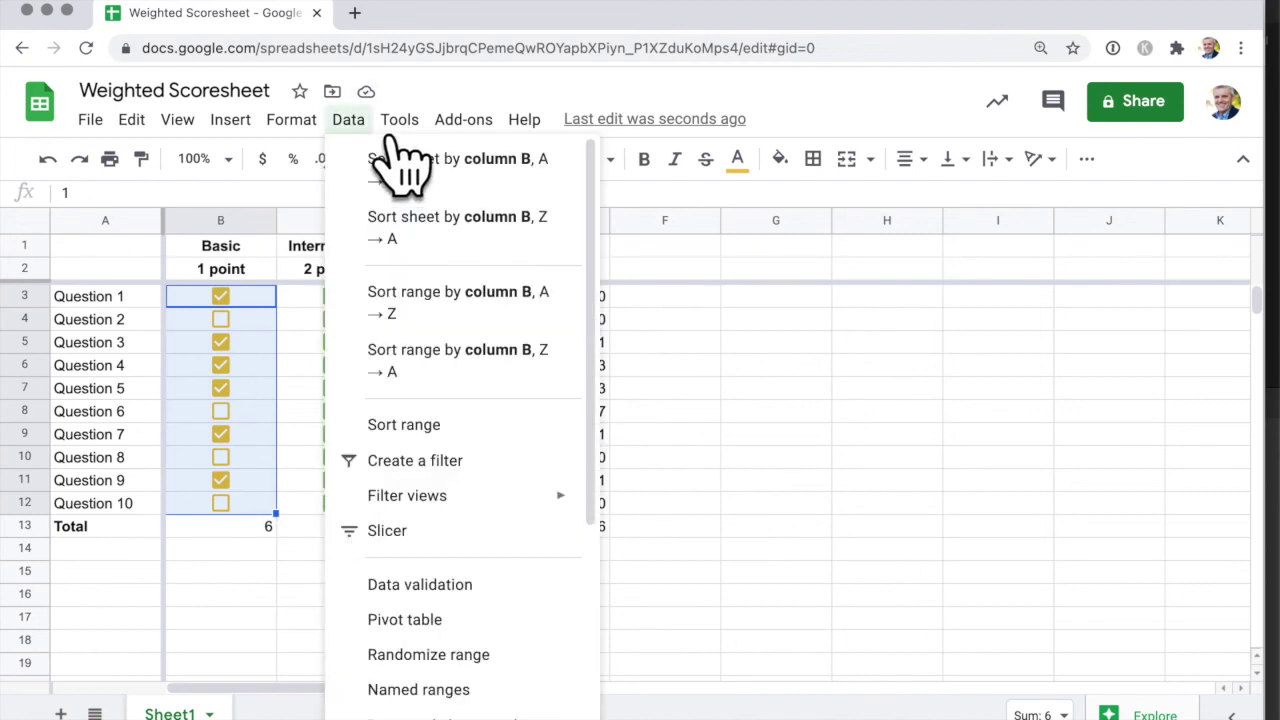
left_click(472, 512)
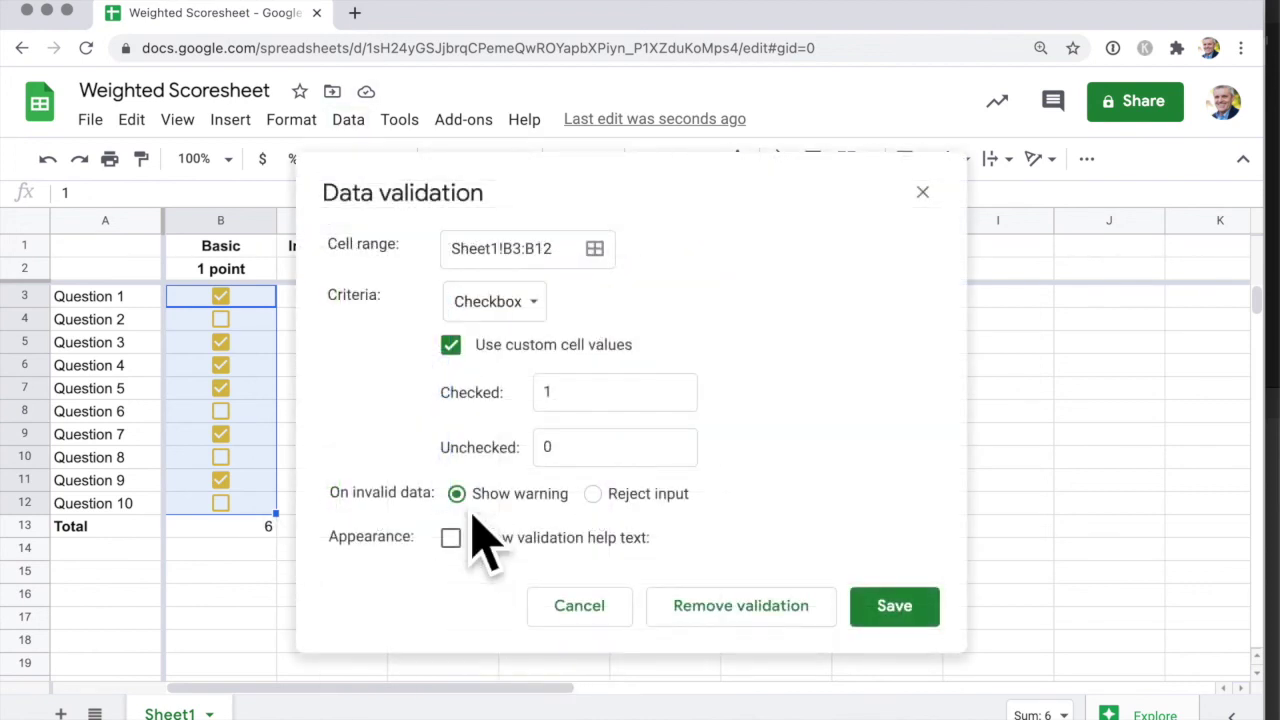